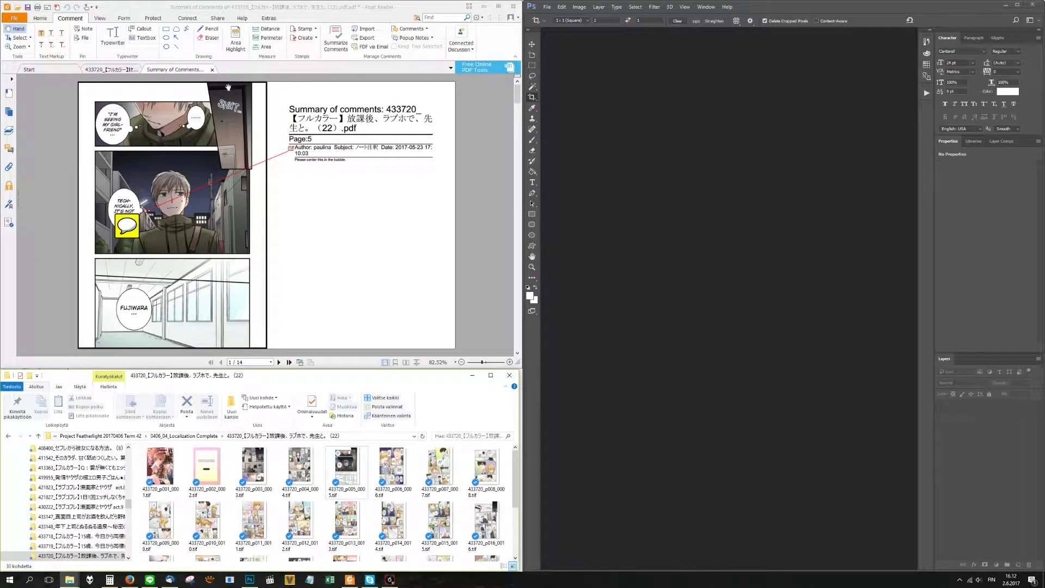
Open the page file 433720_p005_0005.tif from the chapter folder in Photoshop.
{"action": "left_click", "coordinate": [21, 38]}
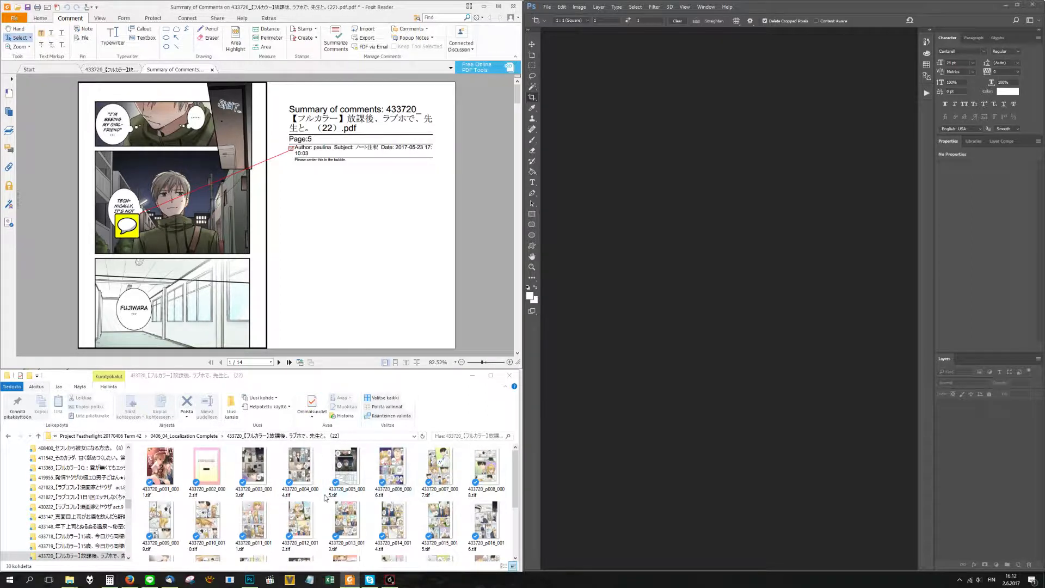
{"action": "left_click", "coordinate": [345, 481]}
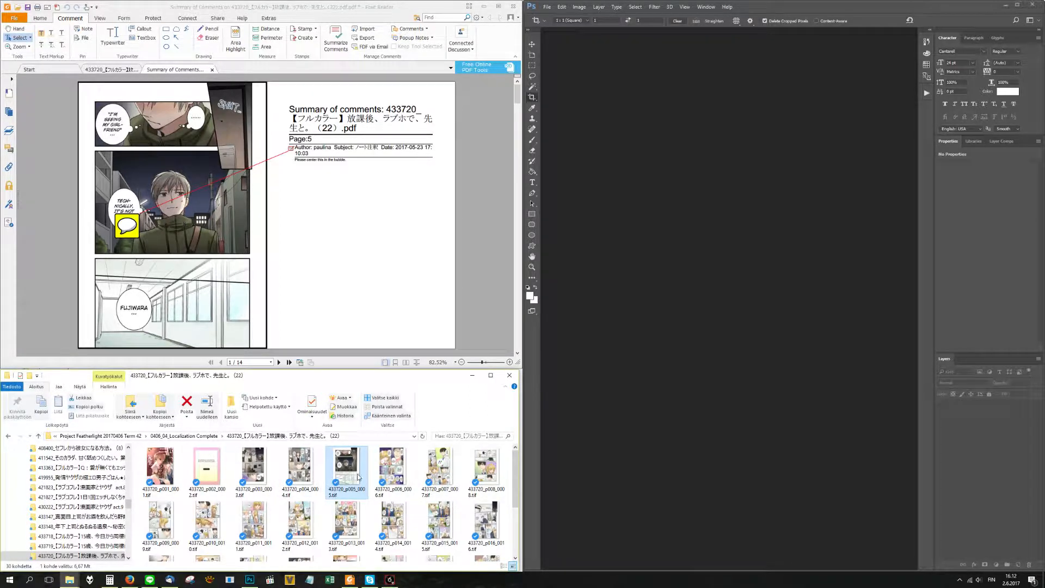
{"action": "left_click", "coordinate": [456, 469]}
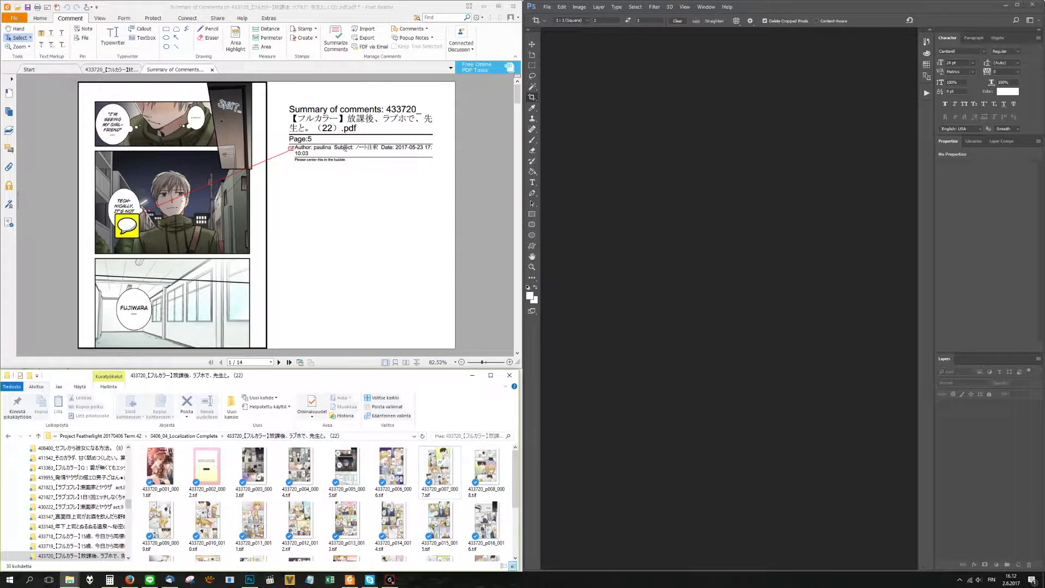
{"action": "left_click", "coordinate": [294, 140]}
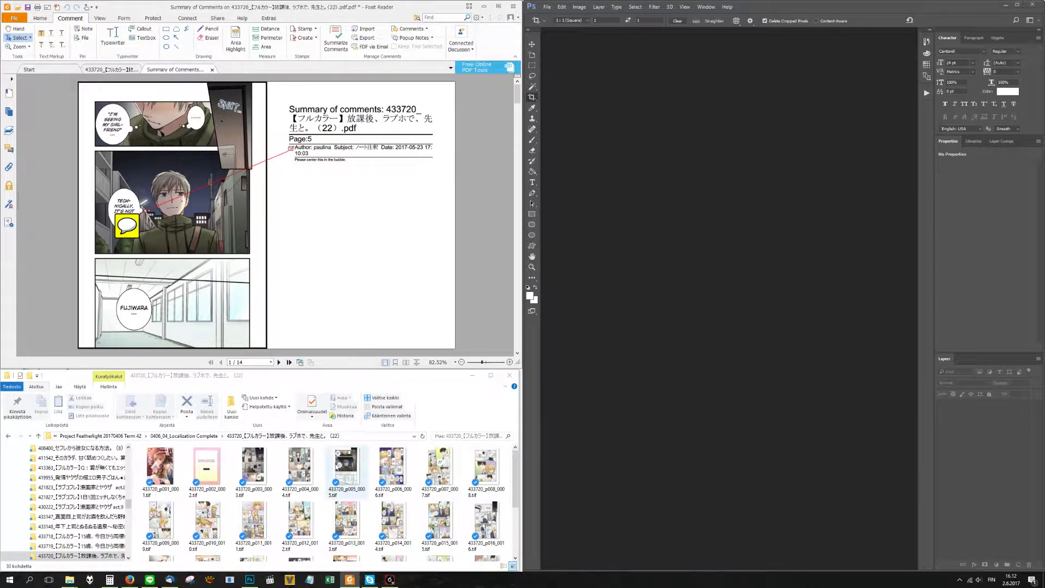
{"action": "left_click_drag", "start_coordinate": [349, 467], "coordinate": [740, 296]}
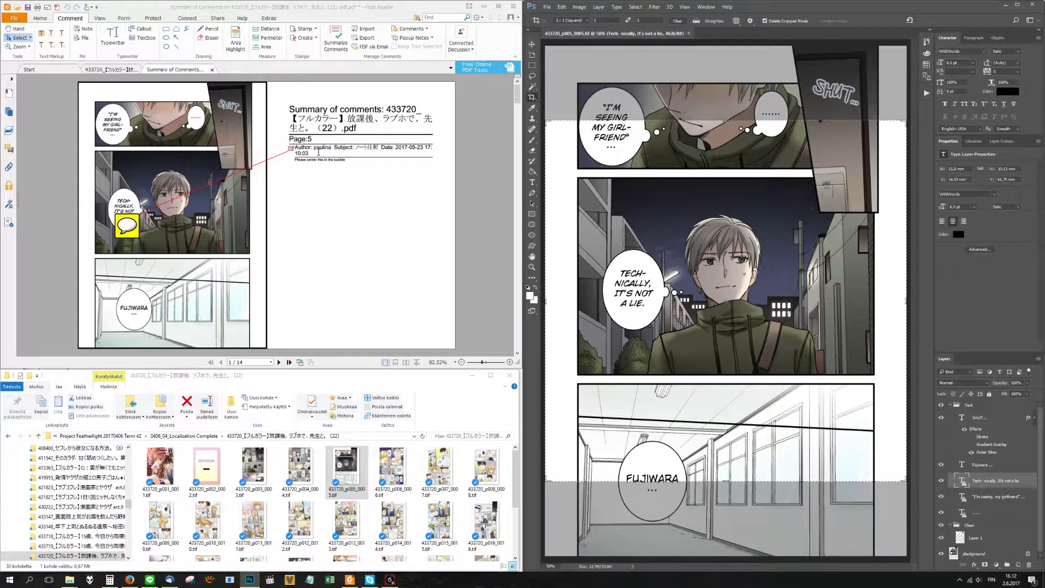
Centre the "Technically, it's not a lie." text in its bubble as the page 5 comment asks, and save and close the page.
{"action": "left_click_drag", "start_coordinate": [347, 160], "coordinate": [297, 162]}
{"action": "left_click", "coordinate": [619, 293]}
{"action": "left_click", "coordinate": [533, 182]}
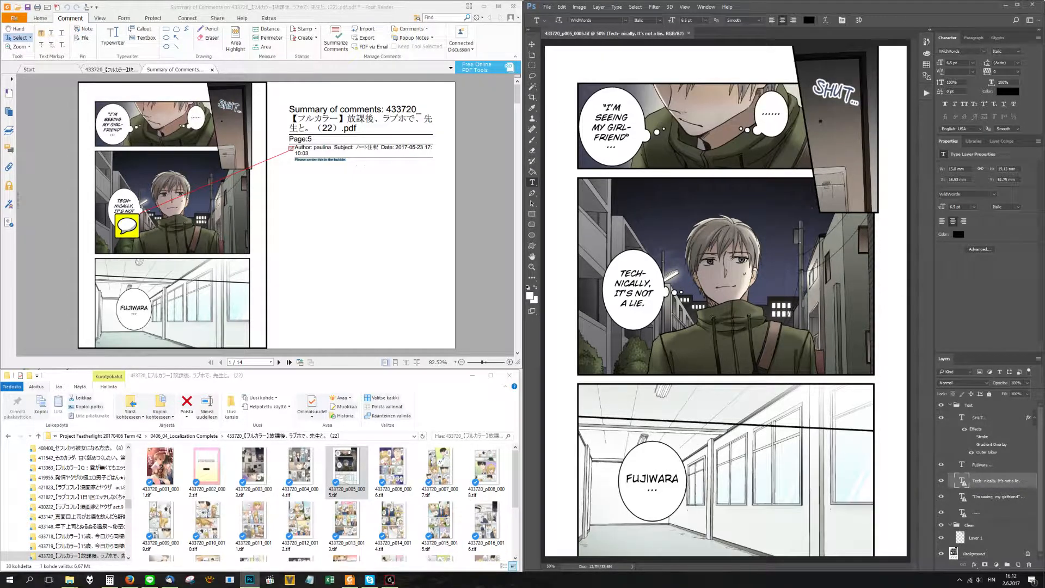
{"action": "scroll", "coordinate": [623, 281], "scroll_direction": "up", "scroll_amount": 5}
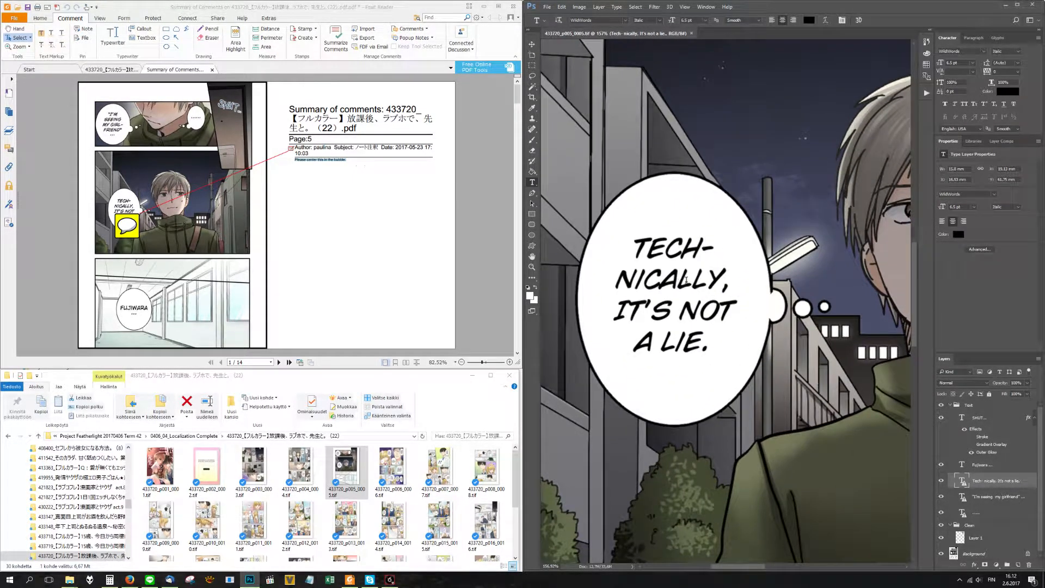
{"action": "left_click_drag", "start_coordinate": [693, 287], "coordinate": [698, 293]}
{"action": "scroll", "coordinate": [708, 283], "scroll_direction": "down", "scroll_amount": 5}
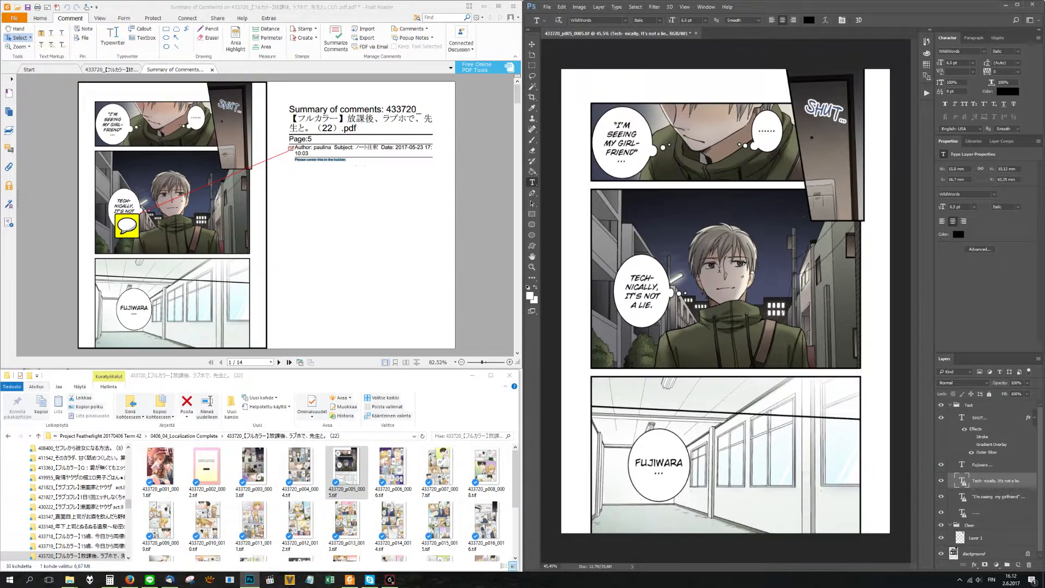
{"action": "key", "text": "ctrl+s"}
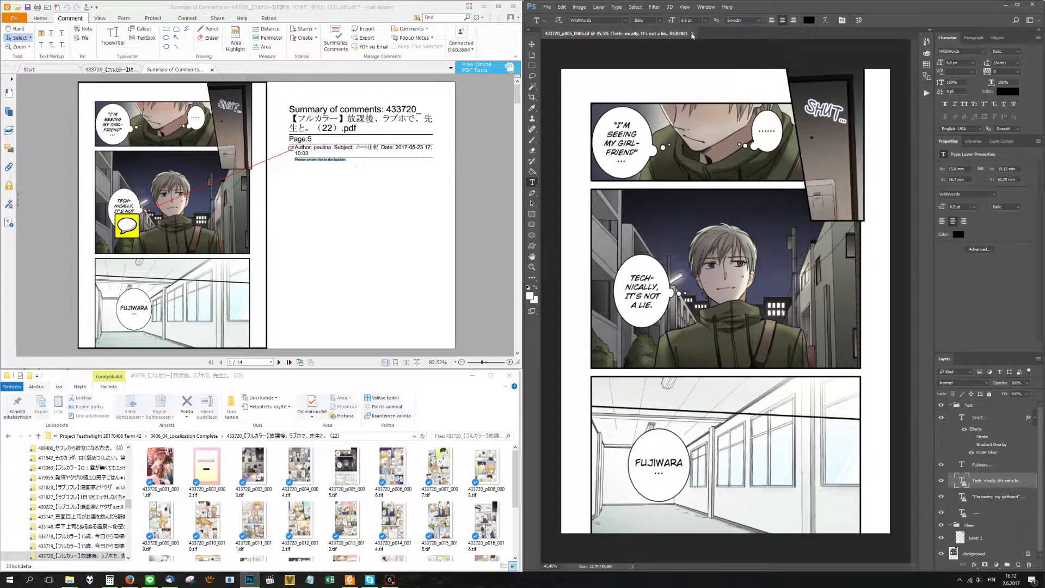
{"action": "left_click", "coordinate": [692, 33]}
Go to the page 7 comment in the summary and open 433720_p007_0007.tif in Photoshop.
{"action": "left_click", "coordinate": [316, 235]}
{"action": "scroll", "coordinate": [315, 236], "scroll_direction": "down", "scroll_amount": 5}
{"action": "scroll", "coordinate": [314, 234], "scroll_direction": "up", "scroll_amount": 5}
{"action": "scroll", "coordinate": [321, 235], "scroll_direction": "down", "scroll_amount": 5}
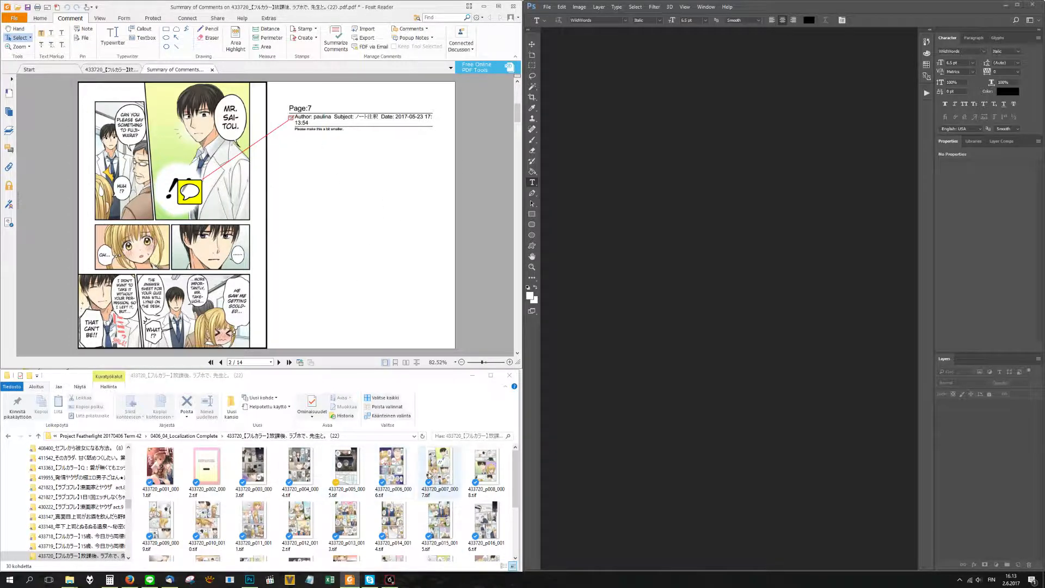
{"action": "double_click", "coordinate": [427, 474]}
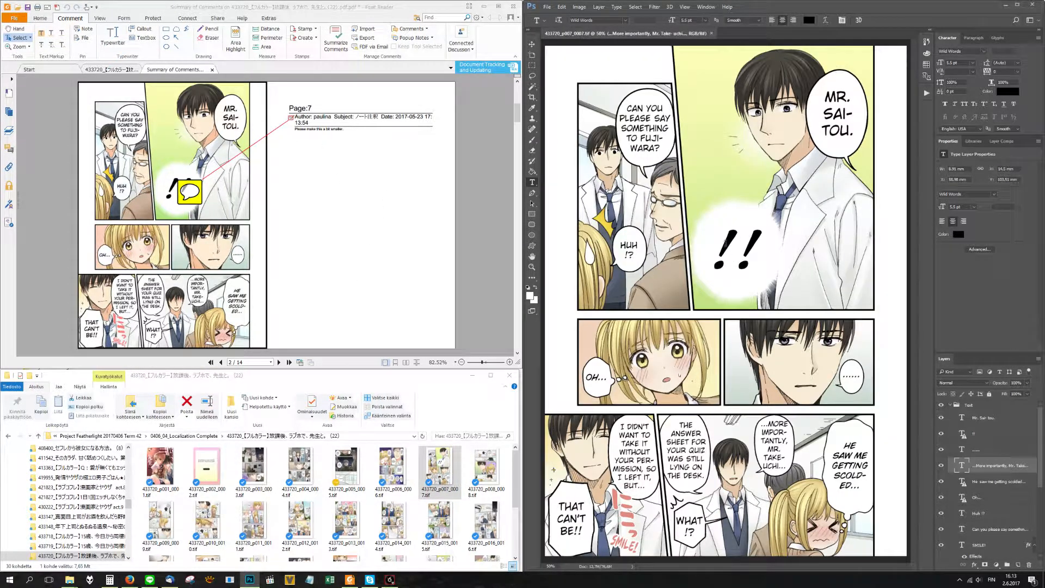
Make the "!!" text in the white burst of the large panel a bit smaller, and save and close the page.
{"action": "left_click", "coordinate": [755, 250]}
{"action": "left_click_drag", "start_coordinate": [774, 235], "coordinate": [754, 248]}
{"action": "key", "text": "ctrl+Return"}
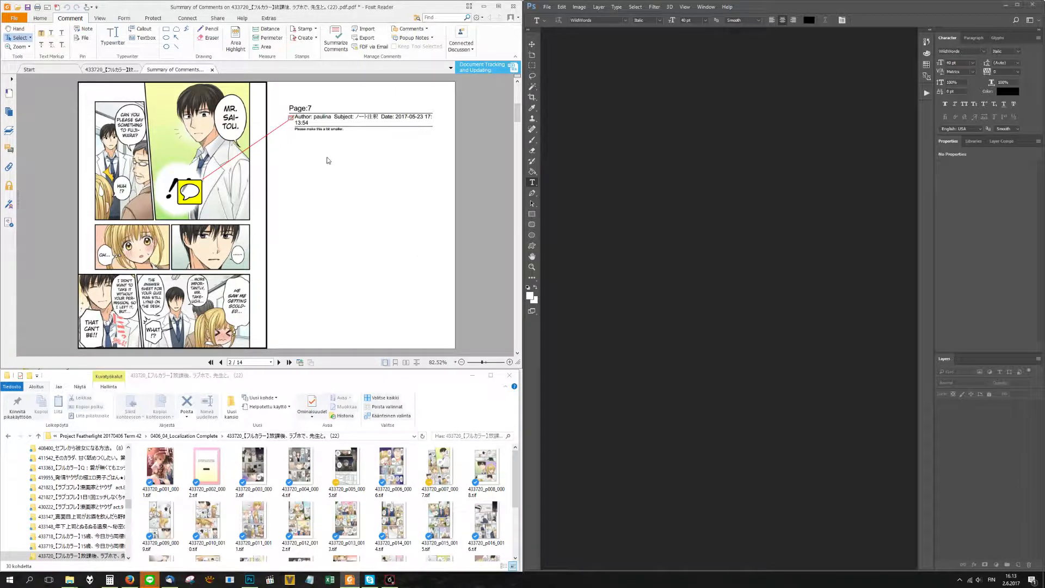
Switch to the original commented PDF in Foxit Reader and browse its pages up to page 7.
{"action": "left_click", "coordinate": [122, 69]}
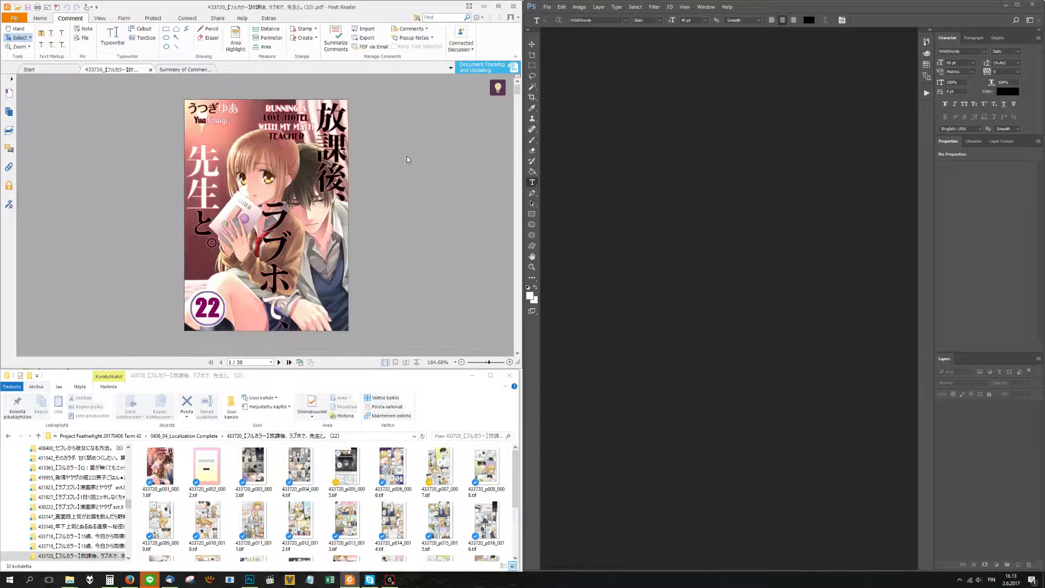
{"action": "scroll", "coordinate": [432, 212], "scroll_direction": "down", "scroll_amount": 4}
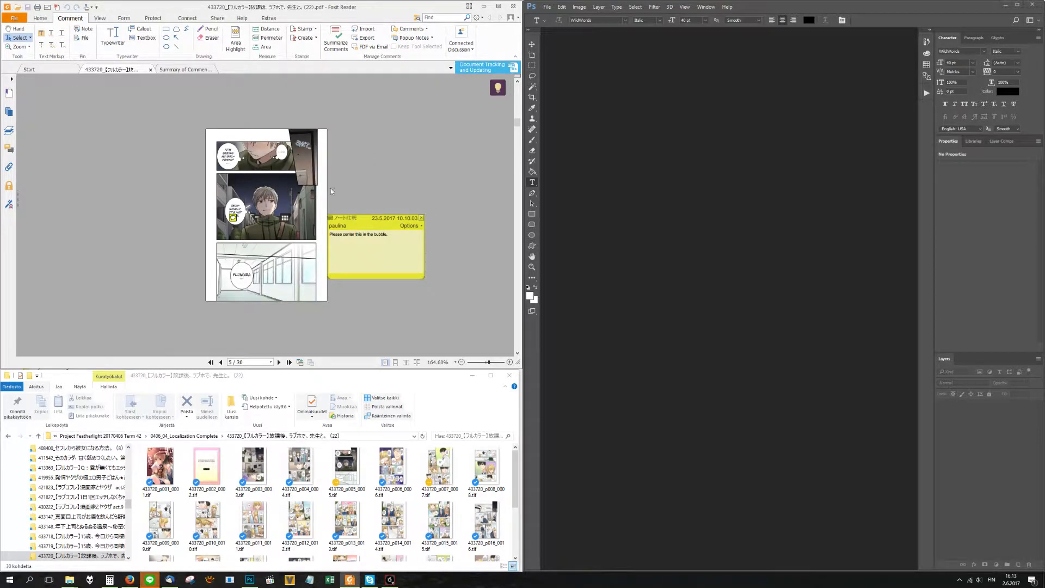
{"action": "scroll", "coordinate": [402, 168], "scroll_direction": "down", "scroll_amount": 2}
{"action": "scroll", "coordinate": [392, 174], "scroll_direction": "up", "scroll_amount": 1}
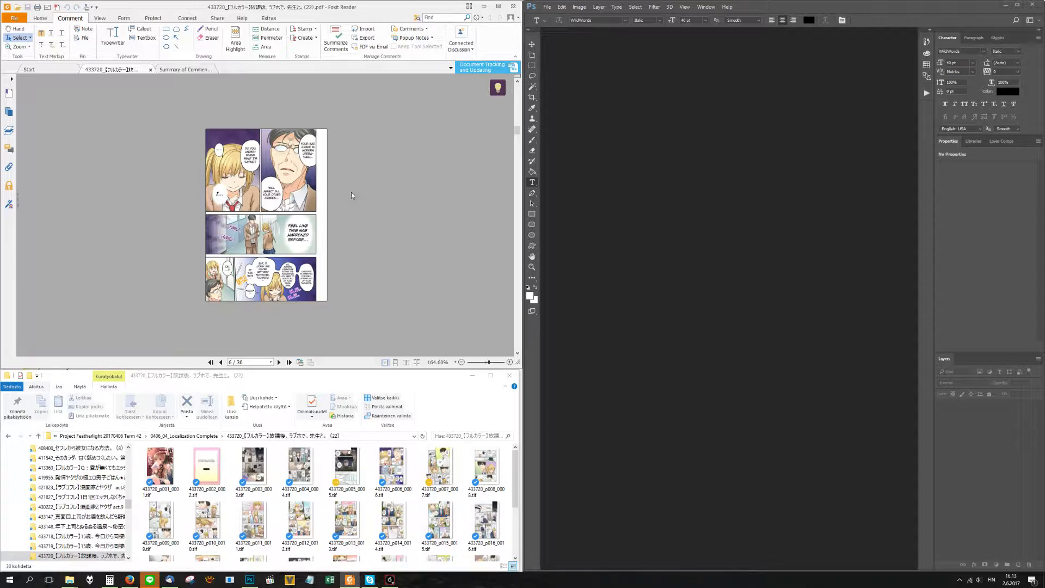
{"action": "scroll", "coordinate": [361, 179], "scroll_direction": "down", "scroll_amount": 1}
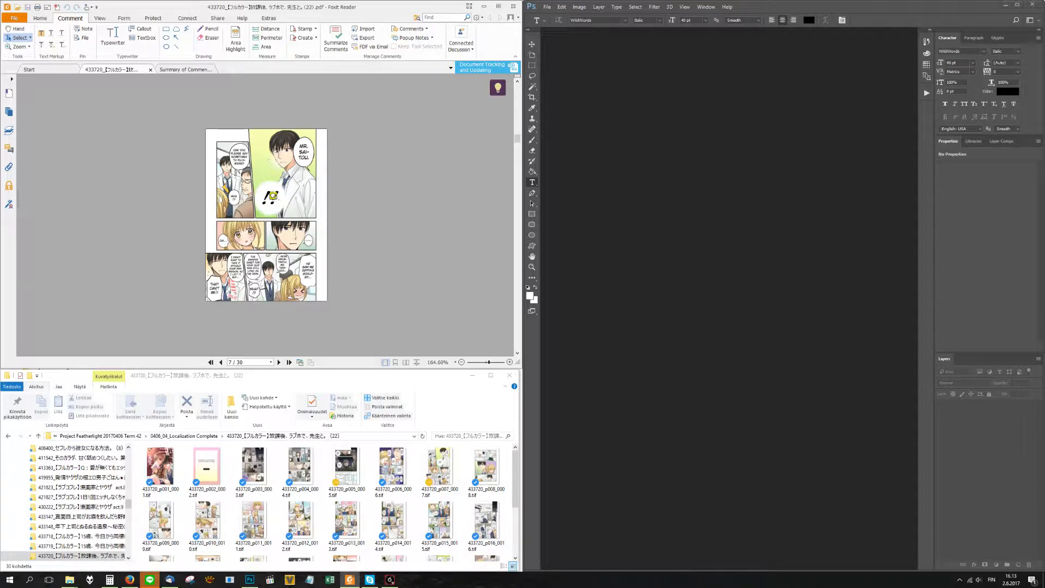
Open the note beside the "!!" text on page 7 with the Hand tool, read its comment and close it.
{"action": "left_click", "coordinate": [18, 28]}
{"action": "left_click", "coordinate": [273, 195]}
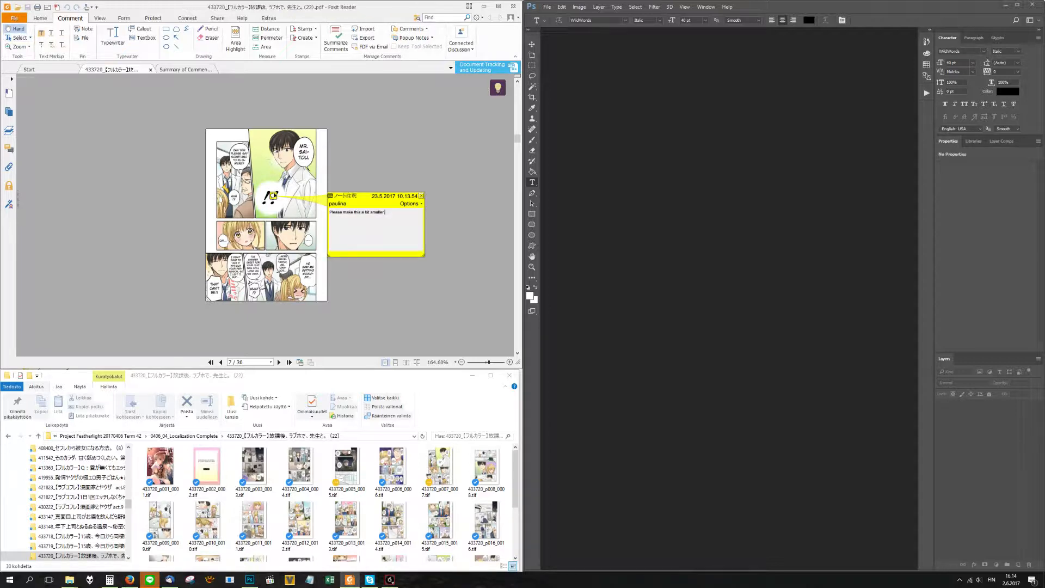
{"action": "left_click_drag", "start_coordinate": [391, 214], "coordinate": [329, 213]}
{"action": "left_click", "coordinate": [441, 217]}
{"action": "left_click", "coordinate": [420, 196]}
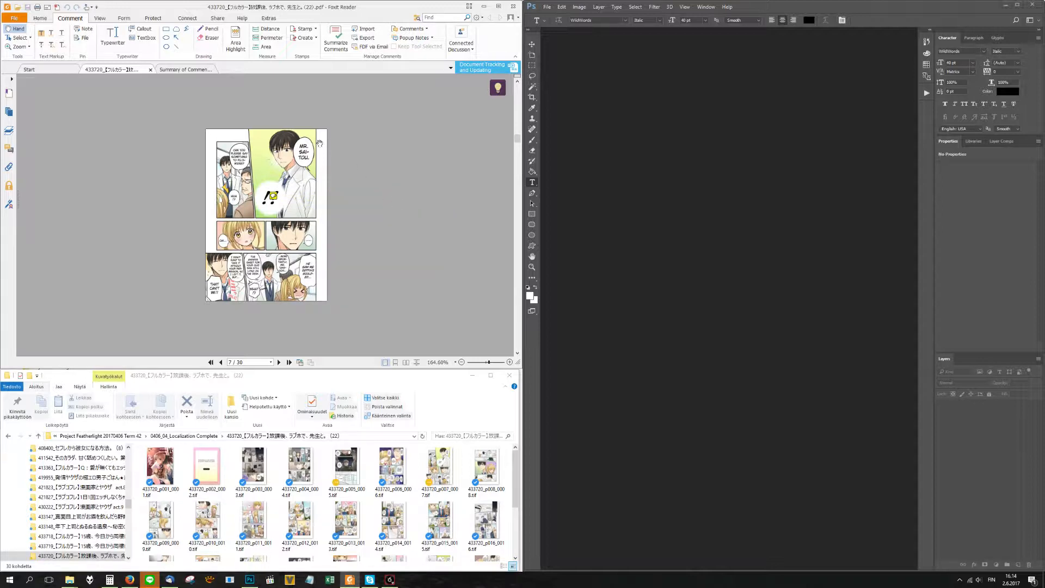
Close the existing comment summary document, leaving the original PDF open.
{"action": "left_click", "coordinate": [182, 70]}
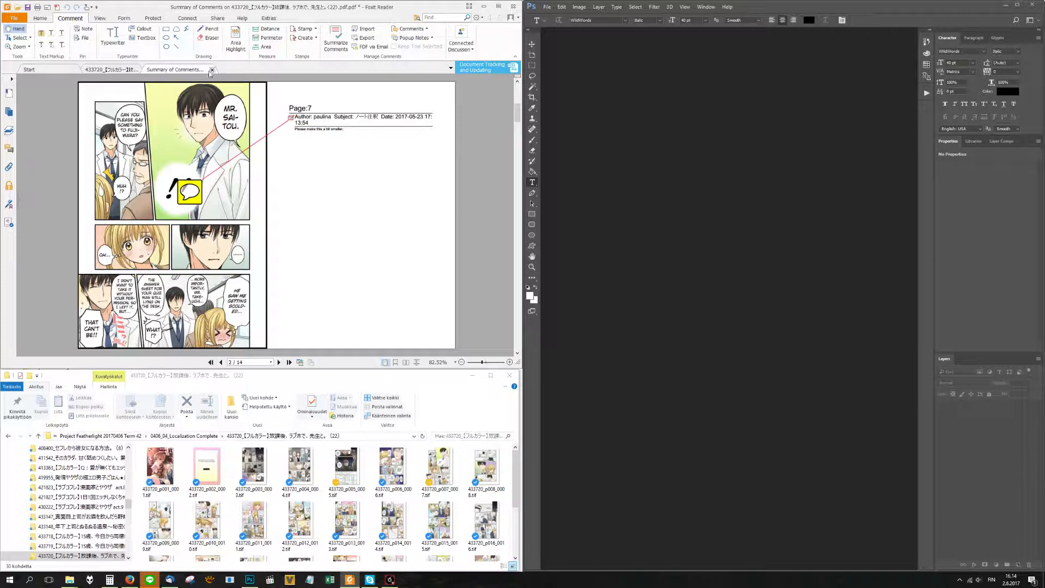
{"action": "left_click", "coordinate": [213, 70]}
{"action": "left_click", "coordinate": [331, 208]}
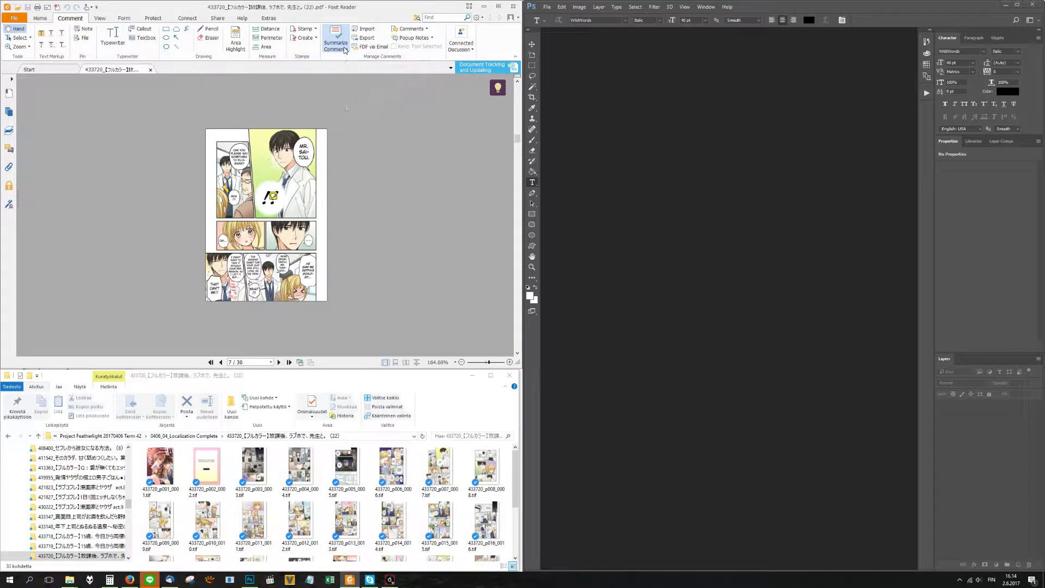
Create a comment summary with connector lines on single pages, A5 paper, large font, all pages, sorted by page, excluding pages without comments.
{"action": "left_click", "coordinate": [345, 50]}
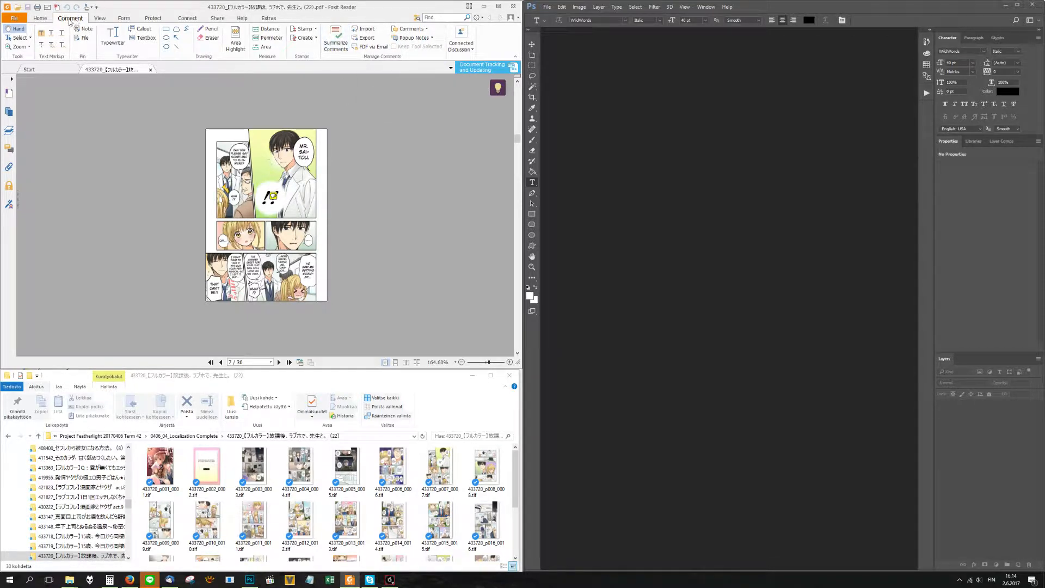
{"action": "left_click", "coordinate": [336, 44]}
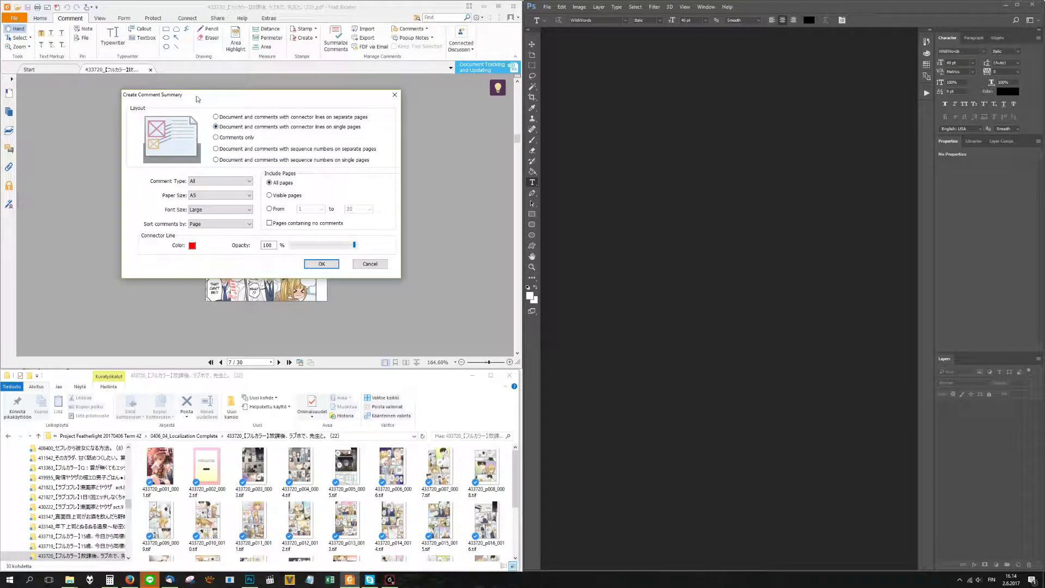
{"action": "left_click_drag", "start_coordinate": [200, 99], "coordinate": [202, 98]}
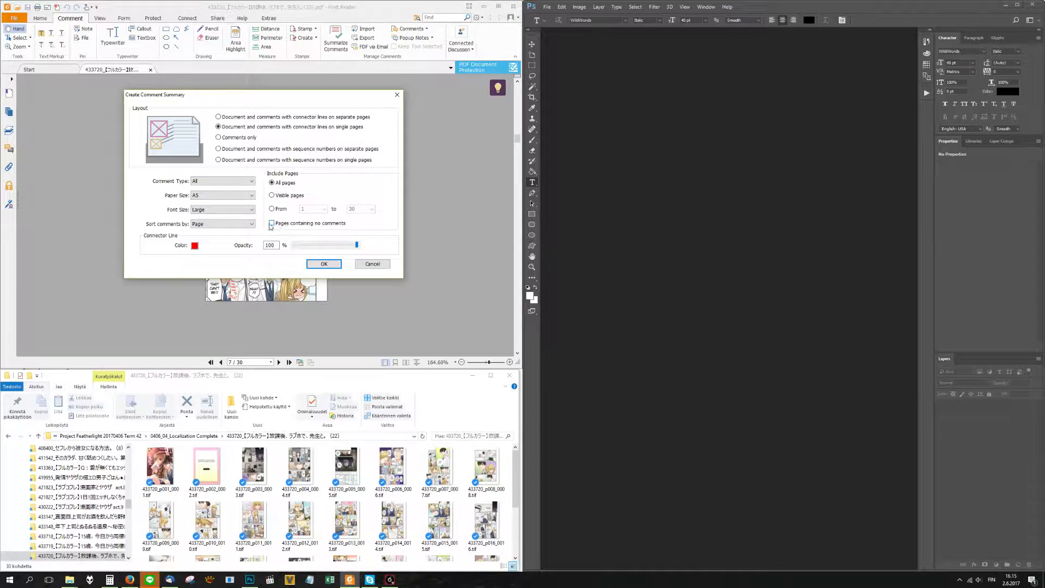
{"action": "left_click", "coordinate": [314, 264]}
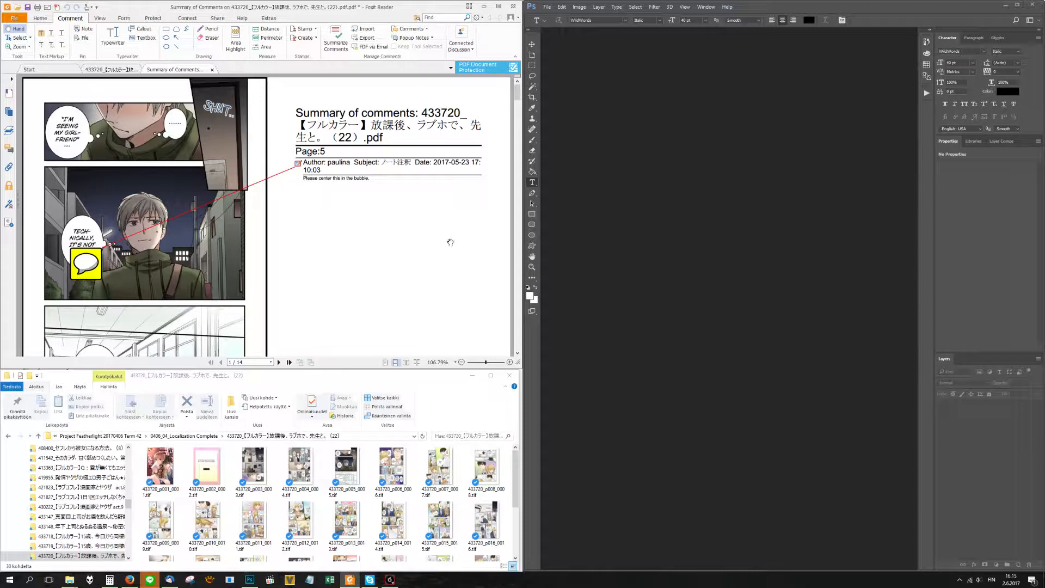
Show the new summary in single-page view at 82.52% zoom and look through its pages and comments.
{"action": "left_click", "coordinate": [386, 363]}
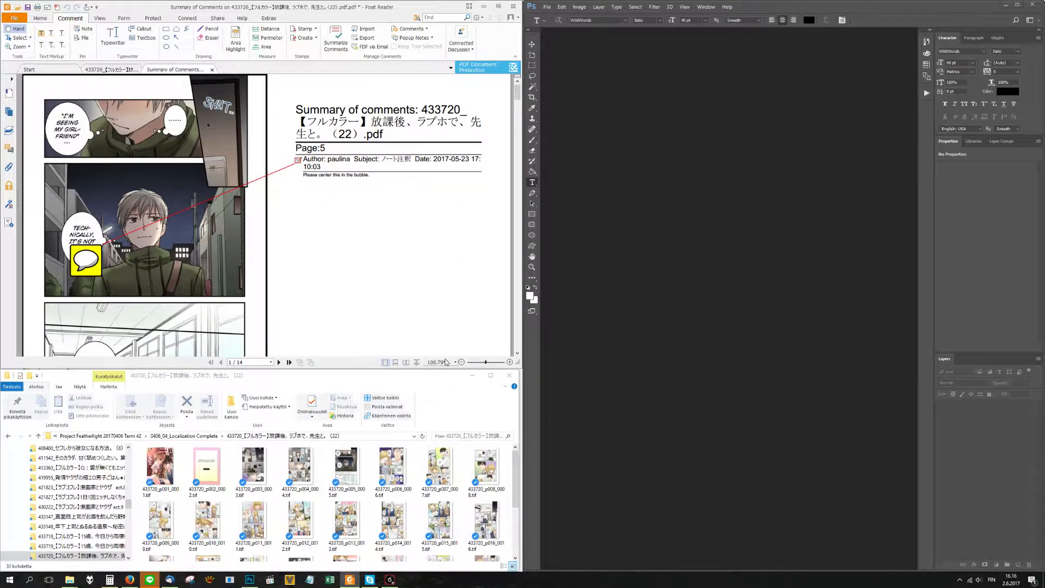
{"action": "left_click", "coordinate": [462, 362]}
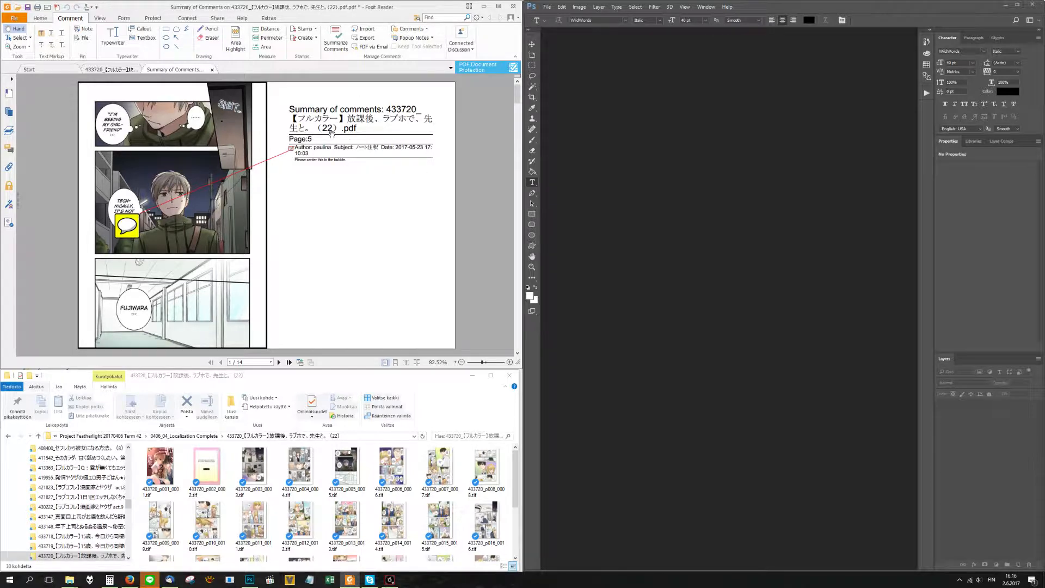
{"action": "scroll", "coordinate": [320, 166], "scroll_direction": "down", "scroll_amount": 5}
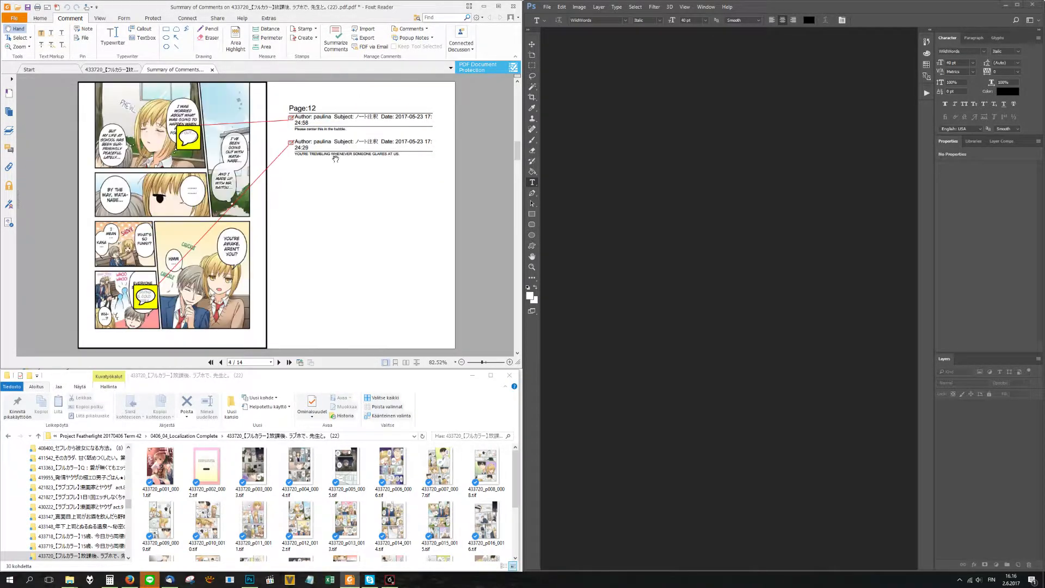
{"action": "scroll", "coordinate": [335, 159], "scroll_direction": "down", "scroll_amount": 4}
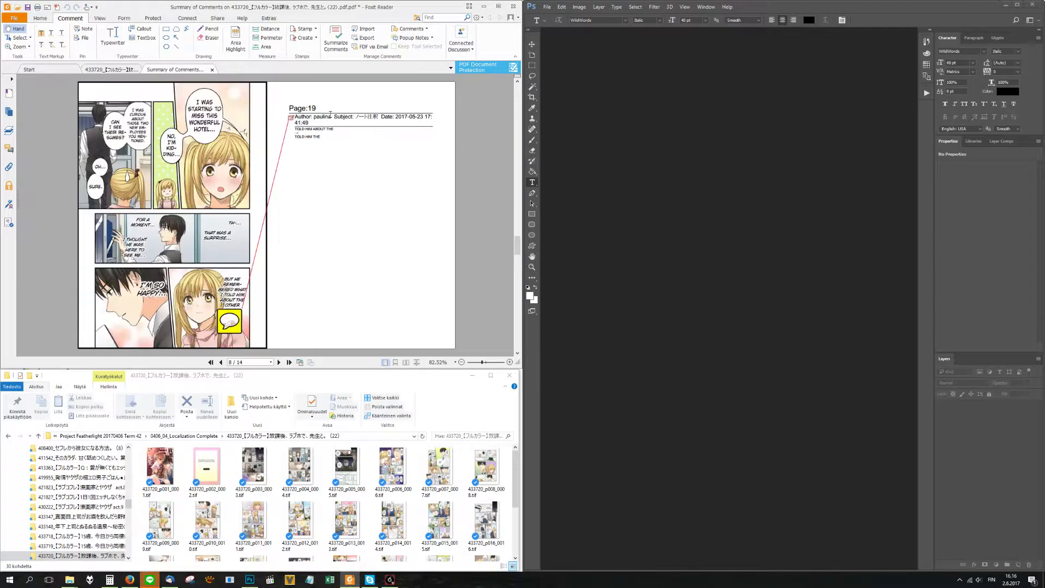
{"action": "scroll", "coordinate": [361, 185], "scroll_direction": "up", "scroll_amount": 9}
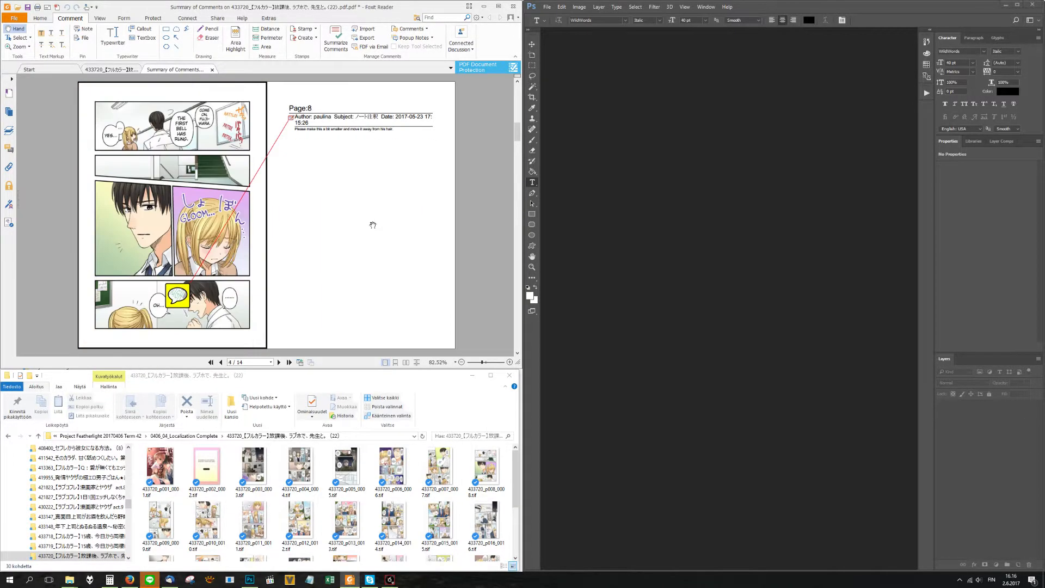
{"action": "scroll", "coordinate": [373, 221], "scroll_direction": "down", "scroll_amount": 1}
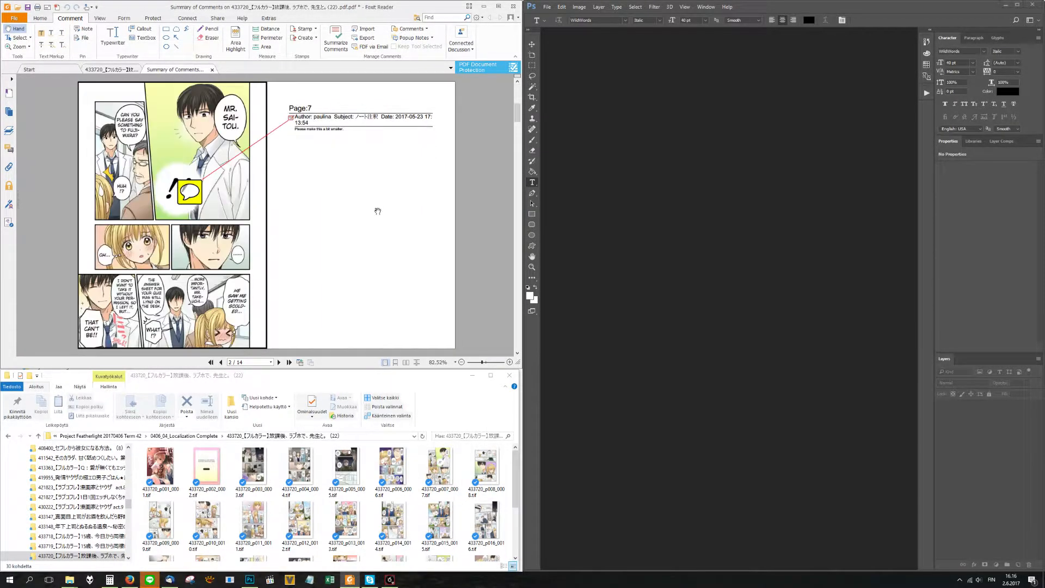
{"action": "scroll", "coordinate": [328, 180], "scroll_direction": "up", "scroll_amount": 1}
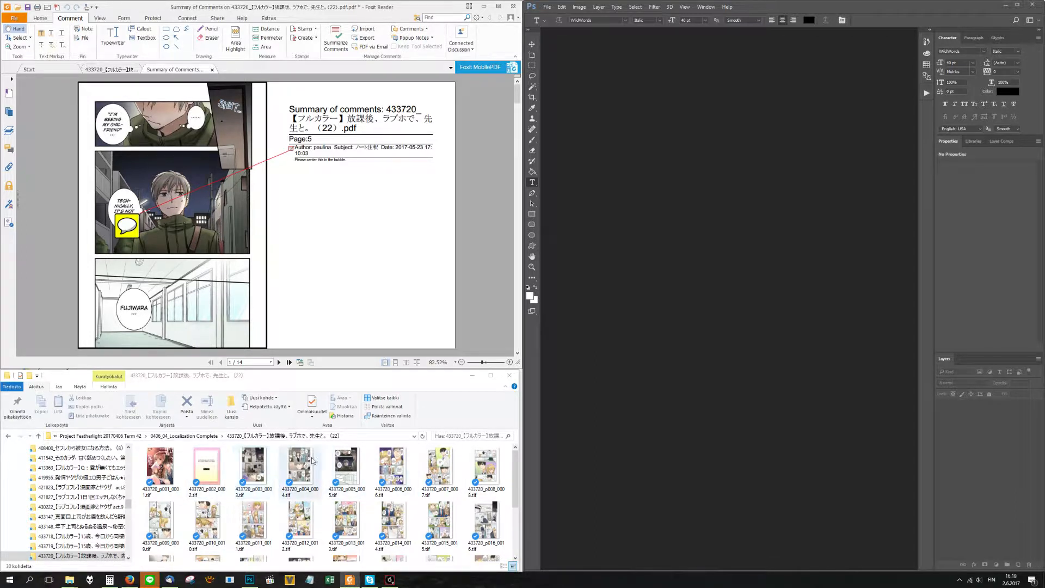
Look through the chapter's page files and go up to the 0406_04_Localization Complete folder in the file manager.
{"action": "scroll", "coordinate": [310, 485], "scroll_direction": "down", "scroll_amount": 3}
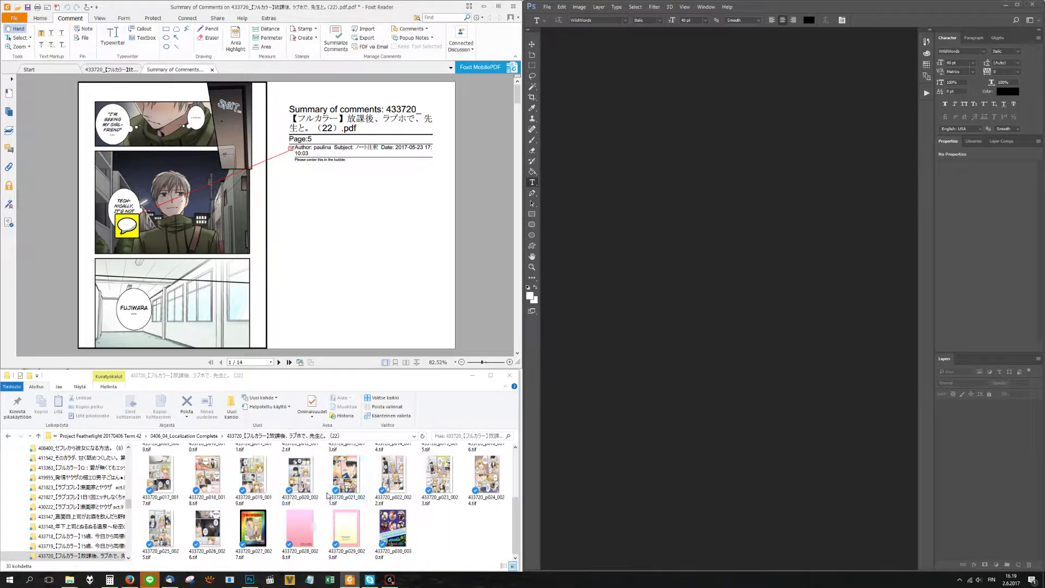
{"action": "scroll", "coordinate": [312, 493], "scroll_direction": "up", "scroll_amount": 3}
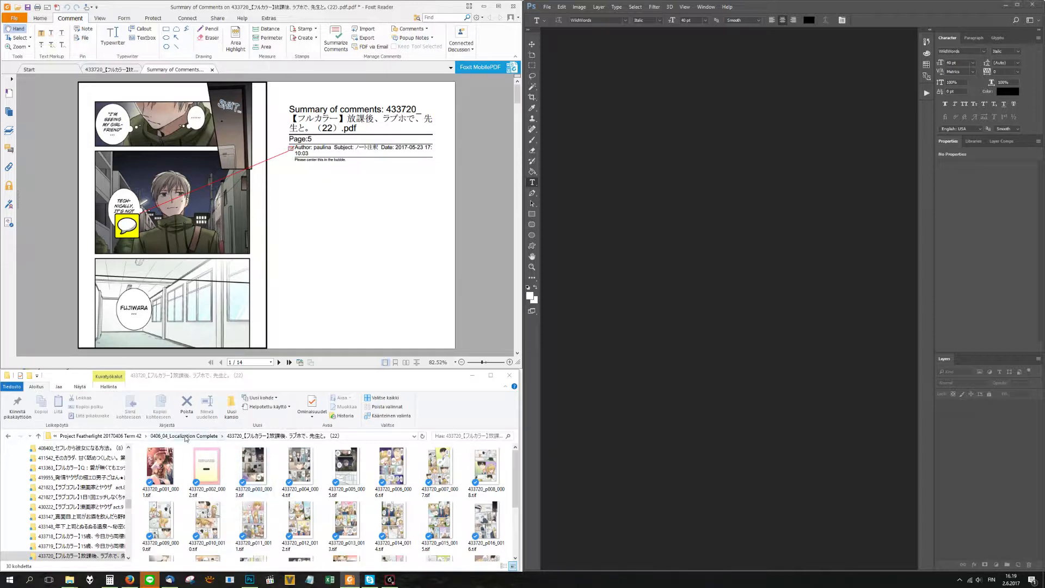
{"action": "left_click_drag", "start_coordinate": [130, 504], "coordinate": [130, 503]}
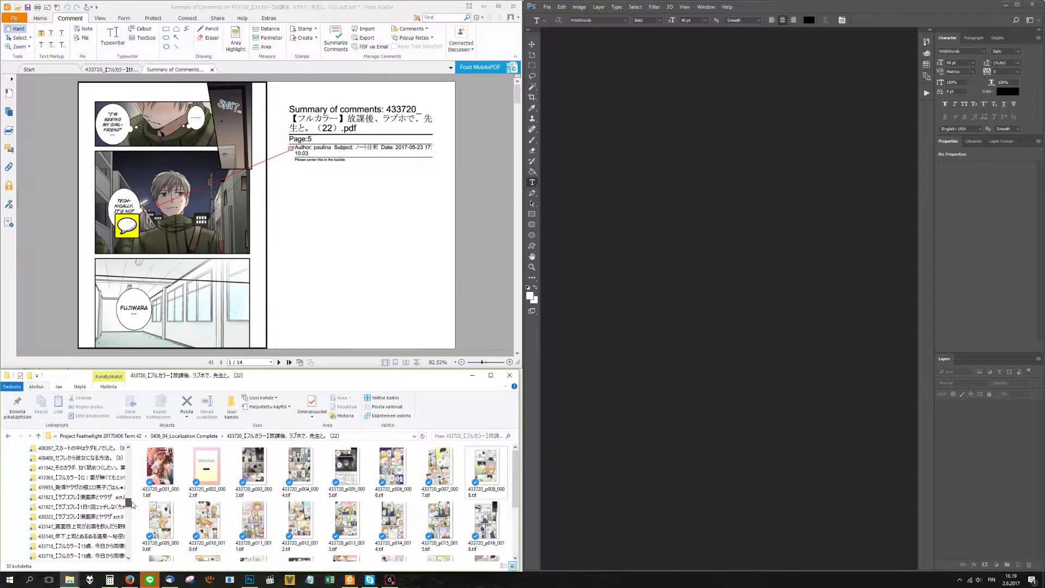
{"action": "left_click", "coordinate": [200, 438]}
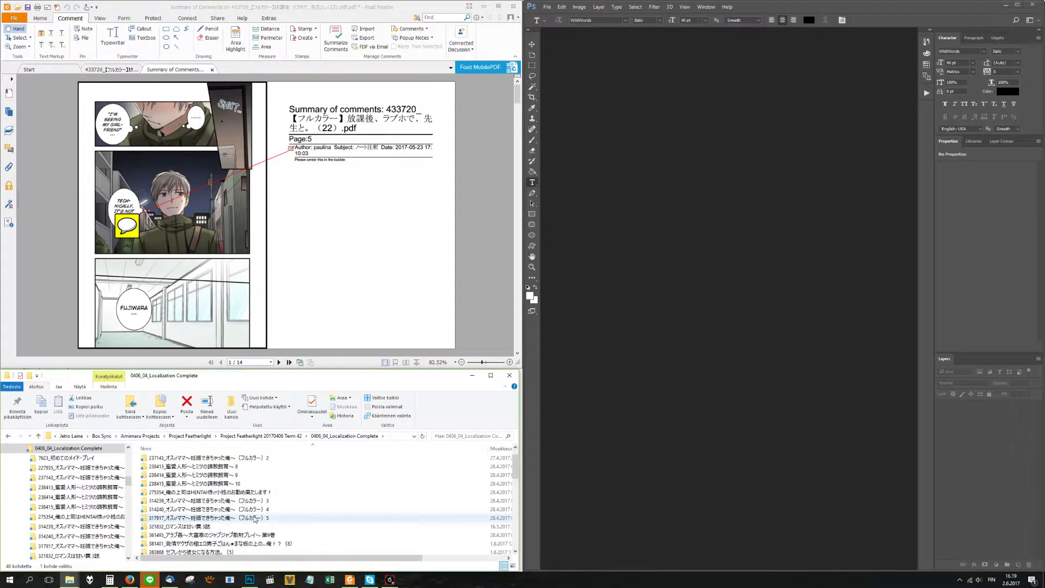
Open the 433720 chapter folder, view the Project Featherlight folder on Box in Firefox, and return to the file manager.
{"action": "scroll", "coordinate": [254, 519], "scroll_direction": "down", "scroll_amount": 6}
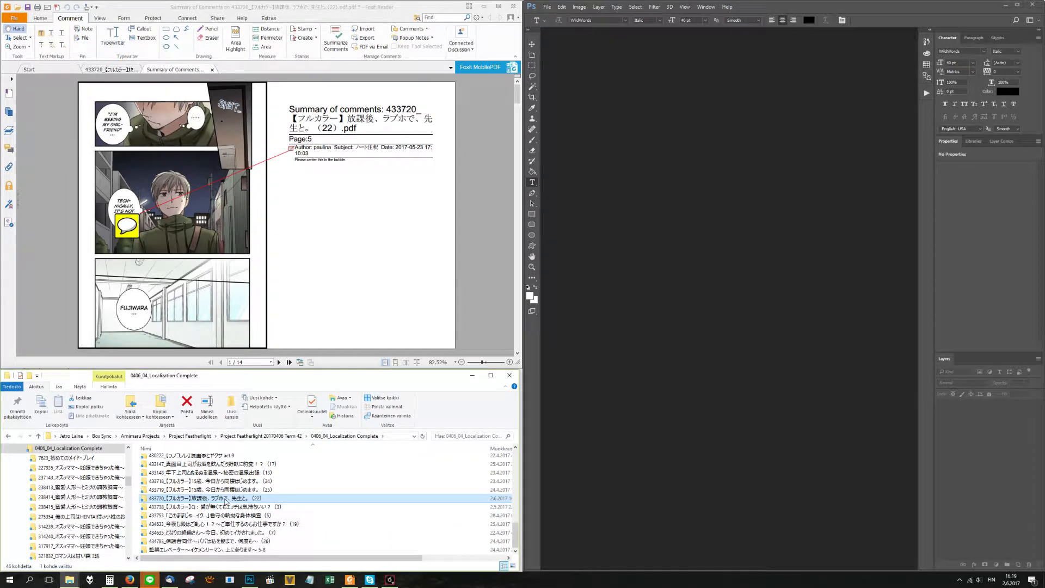
{"action": "double_click", "coordinate": [226, 499]}
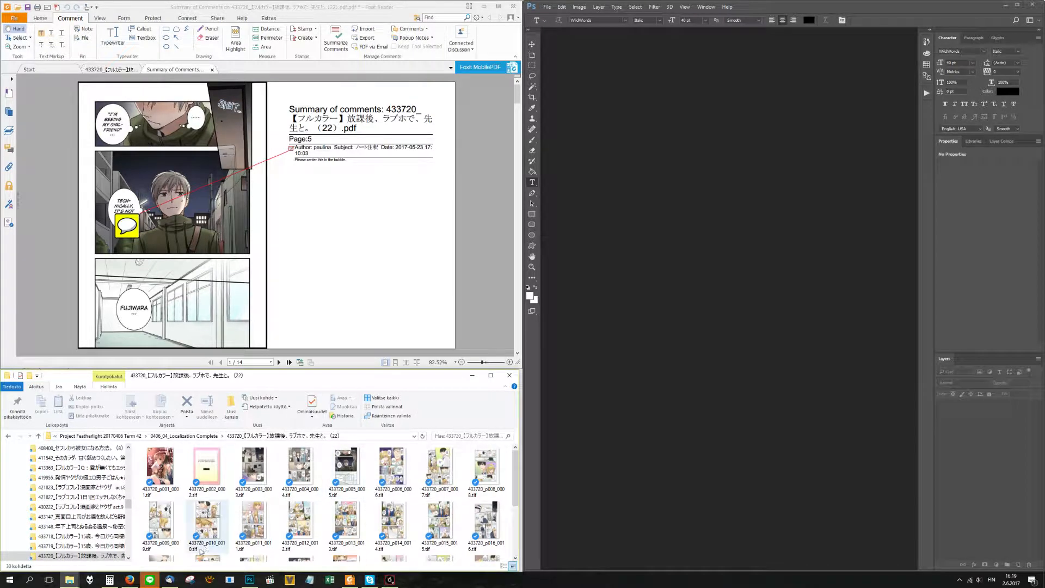
{"action": "left_click", "coordinate": [131, 580]}
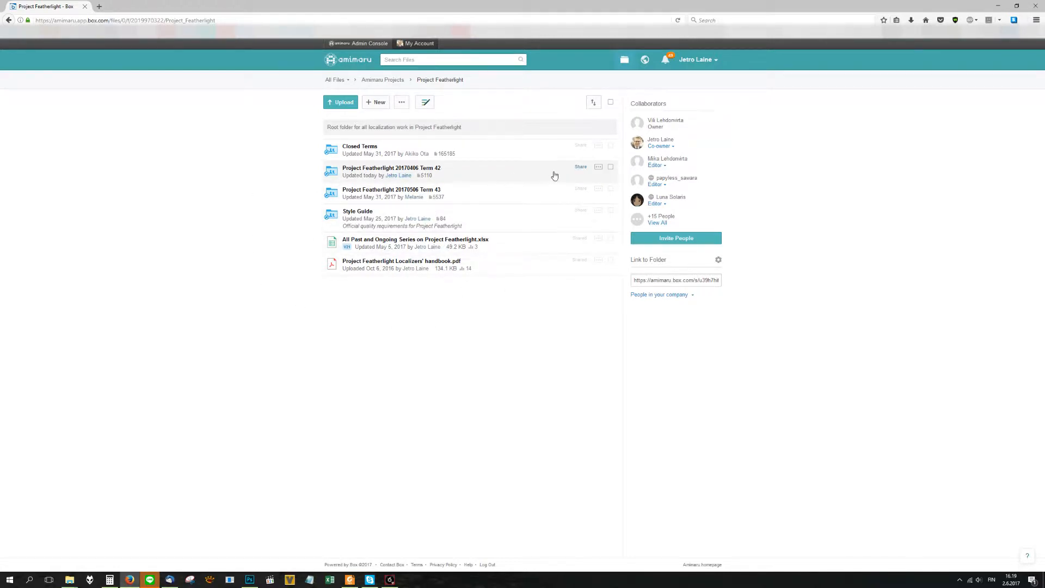
{"action": "mouse_move", "coordinate": [76, 583]}
{"action": "left_click", "coordinate": [131, 543]}
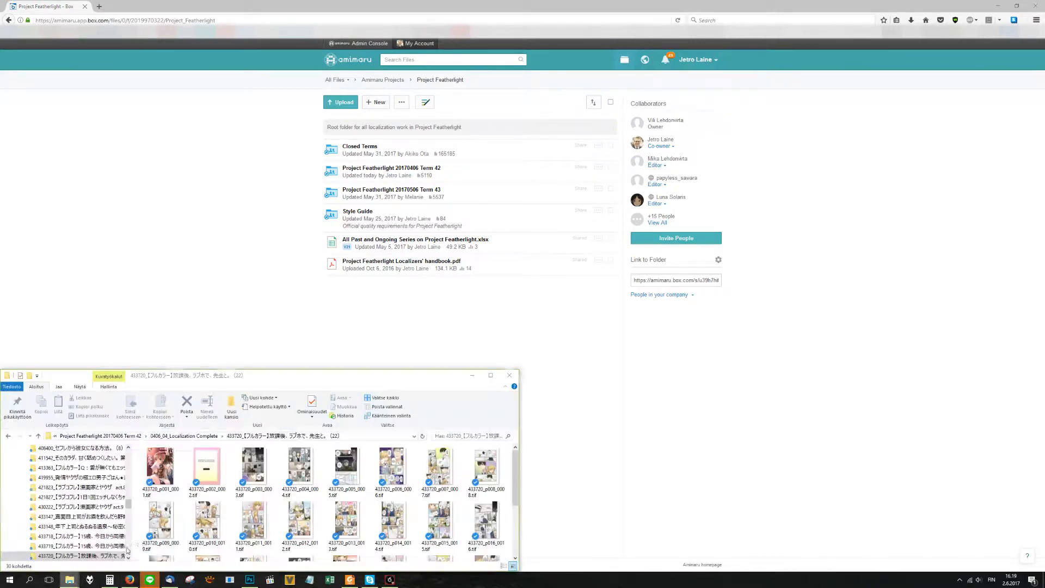
Maximize the file manager, browse Project Featherlight 20170406 Term 42 to 0406_04_Localization Complete, and compare it with the Box web folder.
{"action": "left_click", "coordinate": [491, 376]}
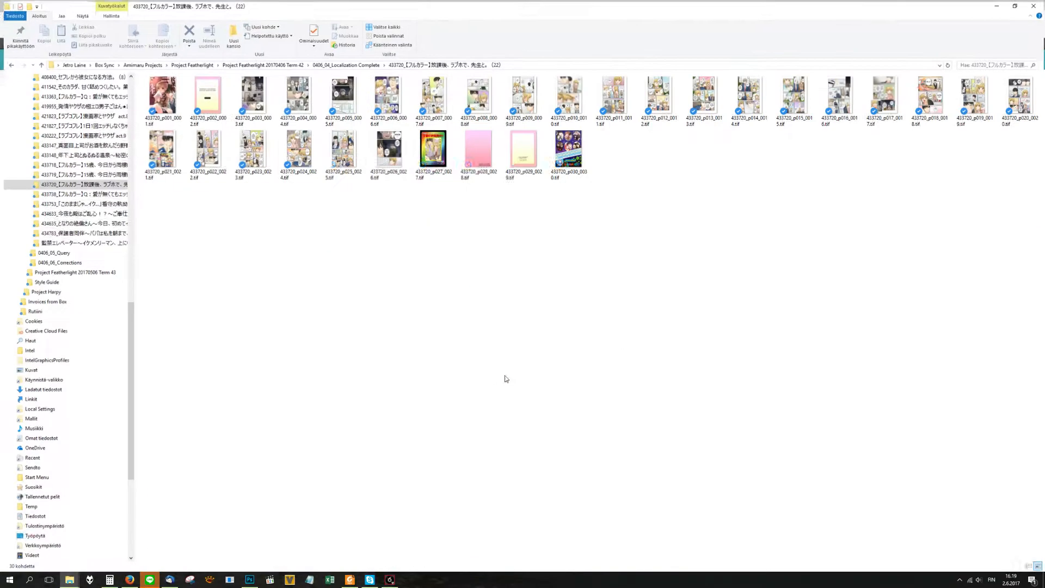
{"action": "left_click", "coordinate": [289, 64]}
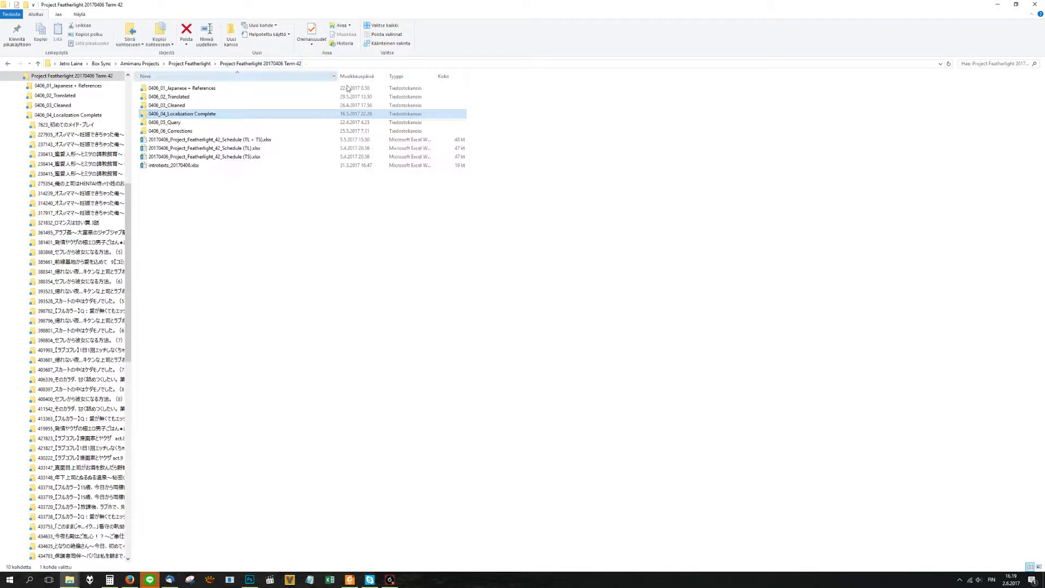
{"action": "left_click_drag", "start_coordinate": [541, 266], "coordinate": [278, 221]}
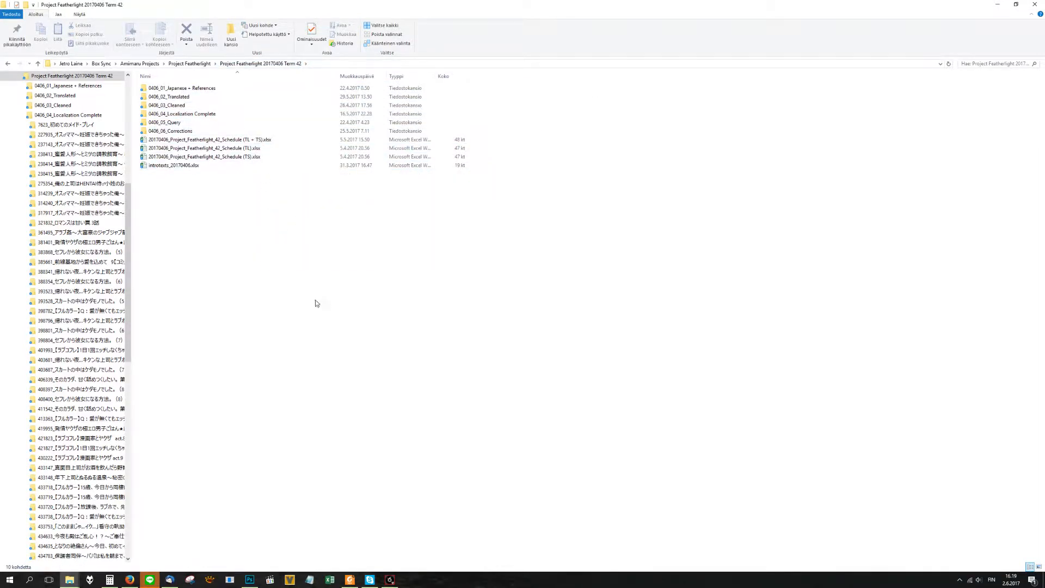
{"action": "double_click", "coordinate": [203, 113]}
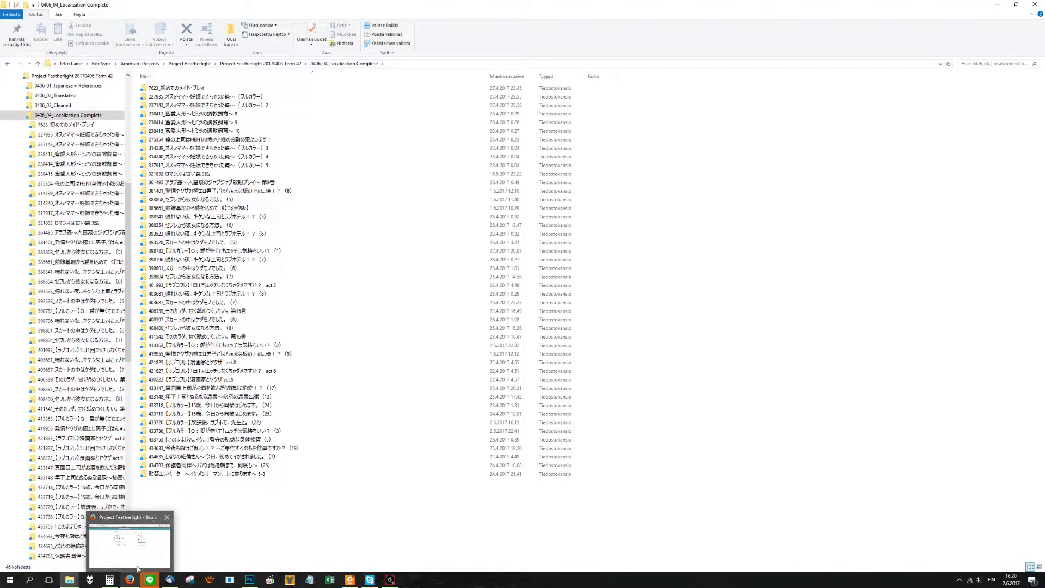
{"action": "left_click", "coordinate": [139, 560]}
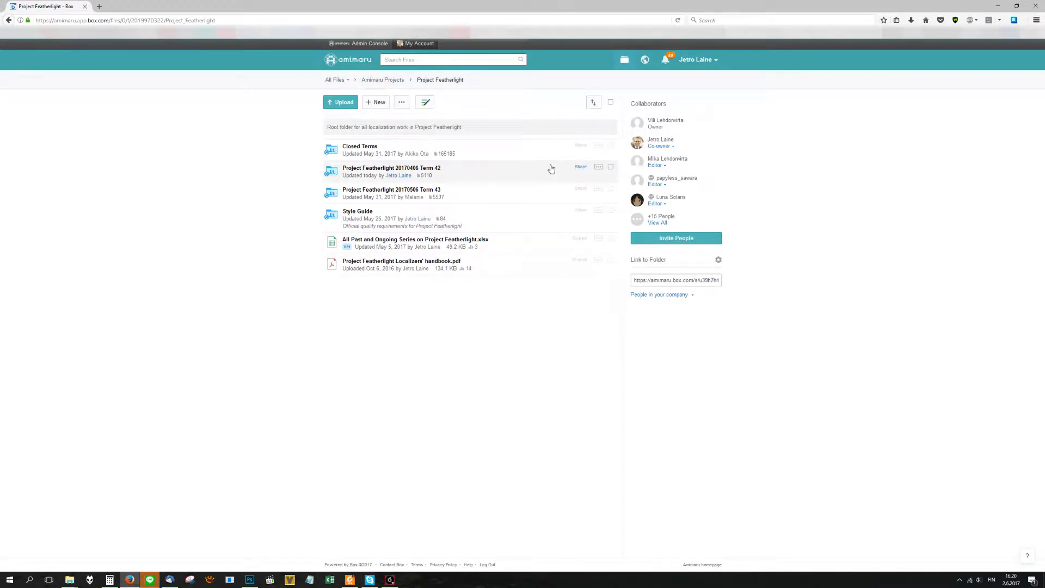
{"action": "left_click", "coordinate": [70, 579]}
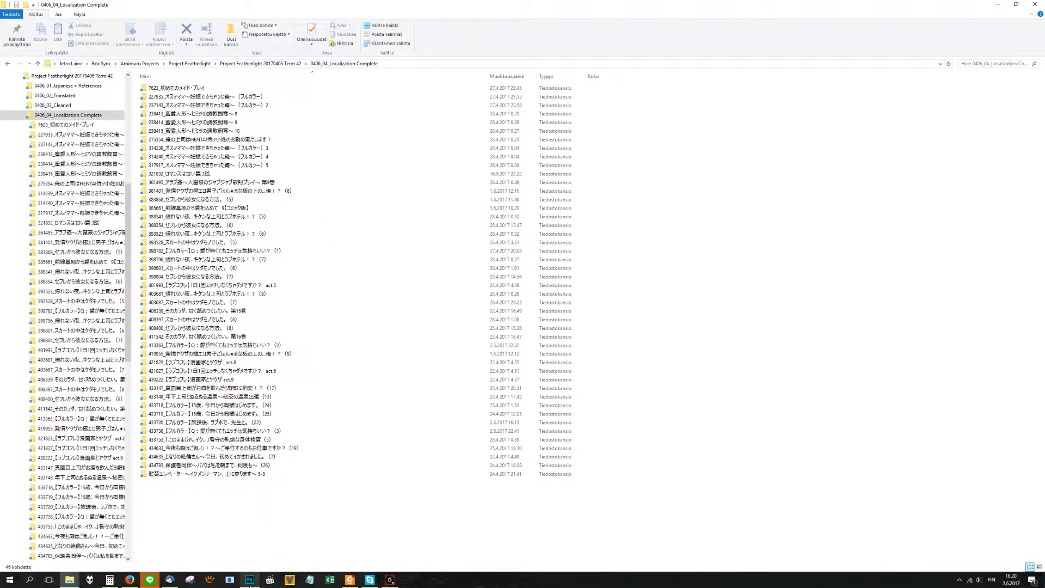
Bring Photoshop and Foxit Reader back into view and restore the file manager to its smaller window beneath the PDF.
{"action": "mouse_move", "coordinate": [250, 585]}
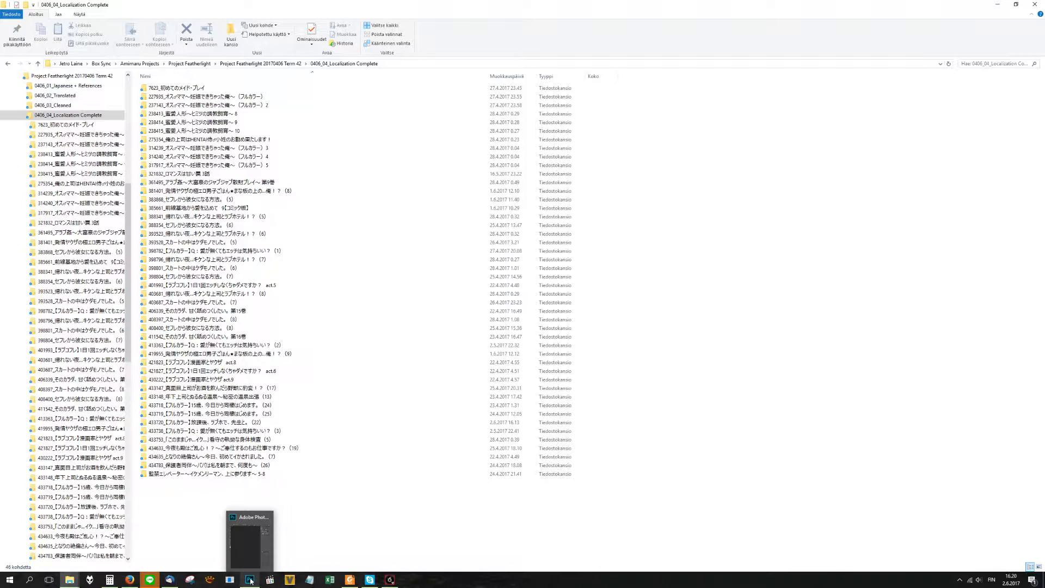
{"action": "left_click", "coordinate": [250, 581]}
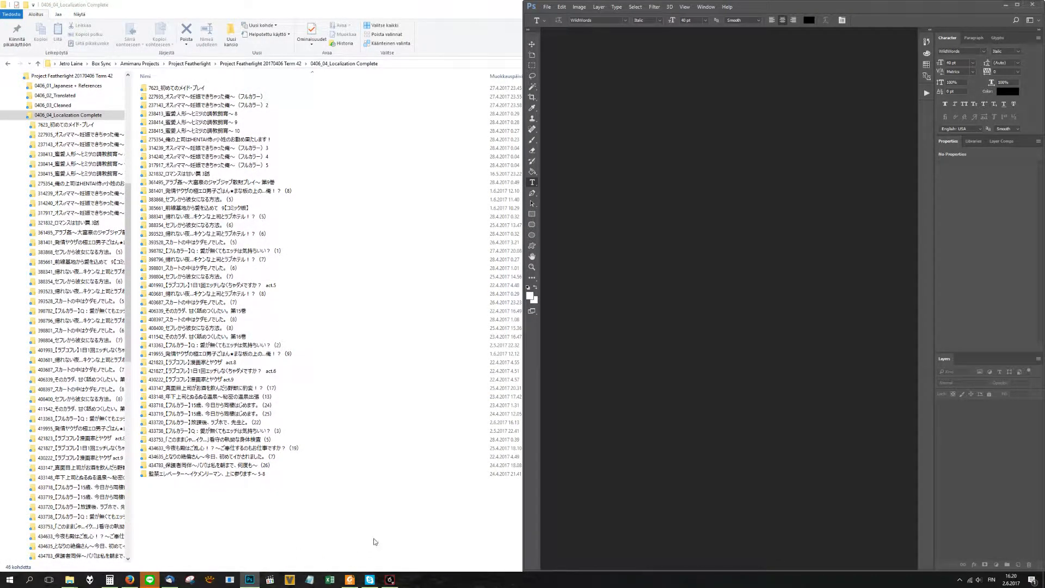
{"action": "left_click", "coordinate": [355, 580]}
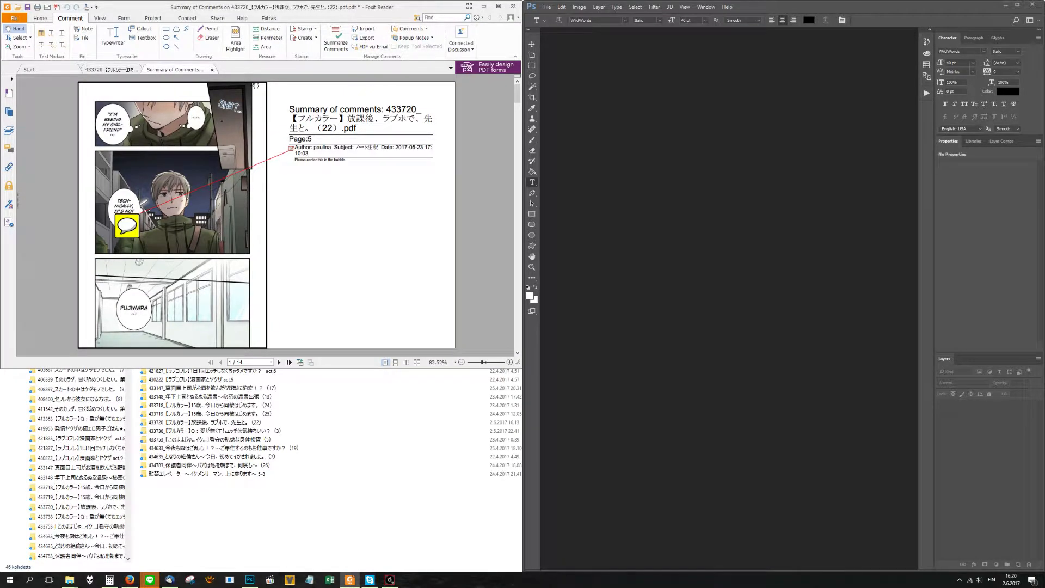
{"action": "left_click", "coordinate": [190, 533]}
{"action": "left_click", "coordinate": [1016, 4]}
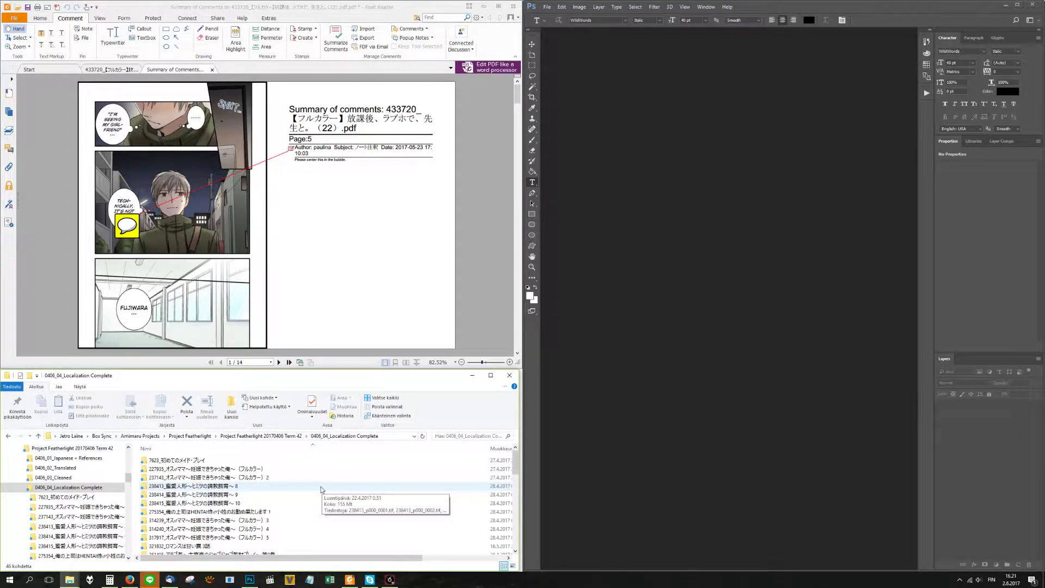
Open the 433720 chapter folder in 0406_04_Localization Complete and display its page files as medium icons.
{"action": "scroll", "coordinate": [292, 504], "scroll_direction": "down", "scroll_amount": 4}
{"action": "scroll", "coordinate": [292, 505], "scroll_direction": "down", "scroll_amount": 1}
{"action": "scroll", "coordinate": [292, 504], "scroll_direction": "down", "scroll_amount": 5}
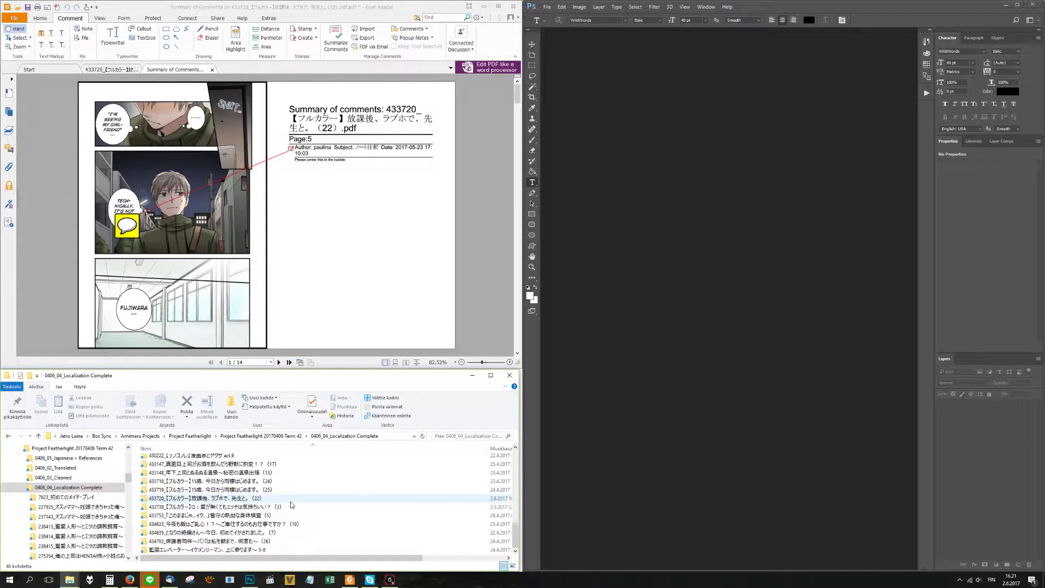
{"action": "scroll", "coordinate": [239, 536], "scroll_direction": "up", "scroll_amount": 1}
{"action": "left_click", "coordinate": [220, 523]}
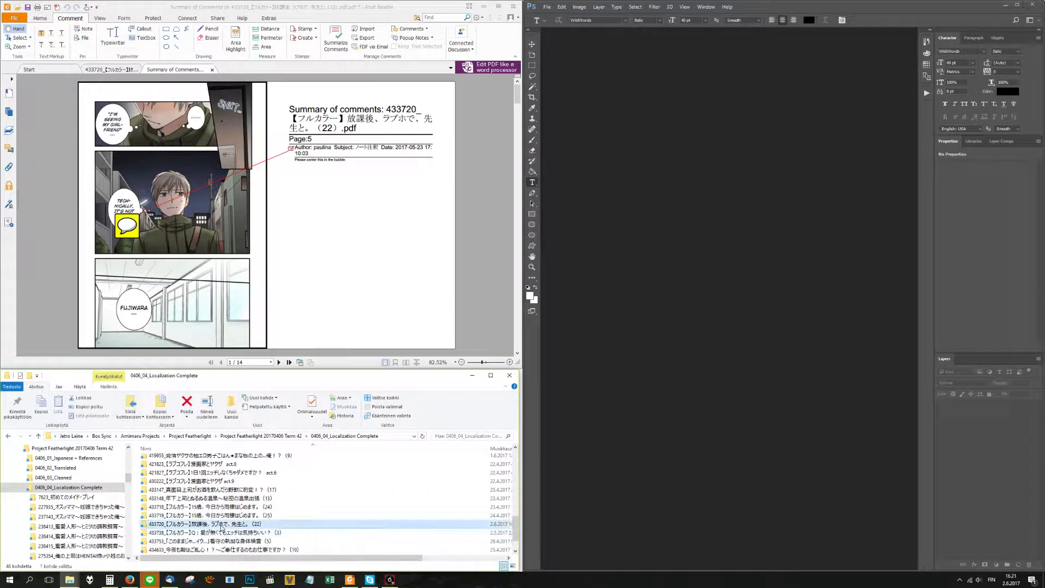
{"action": "double_click", "coordinate": [220, 526]}
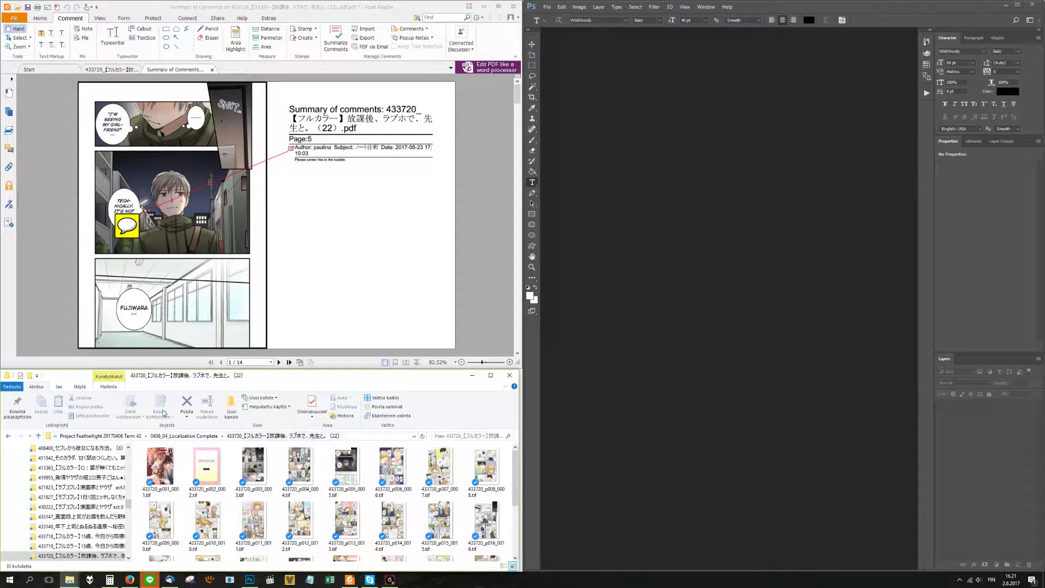
{"action": "left_click", "coordinate": [80, 386]}
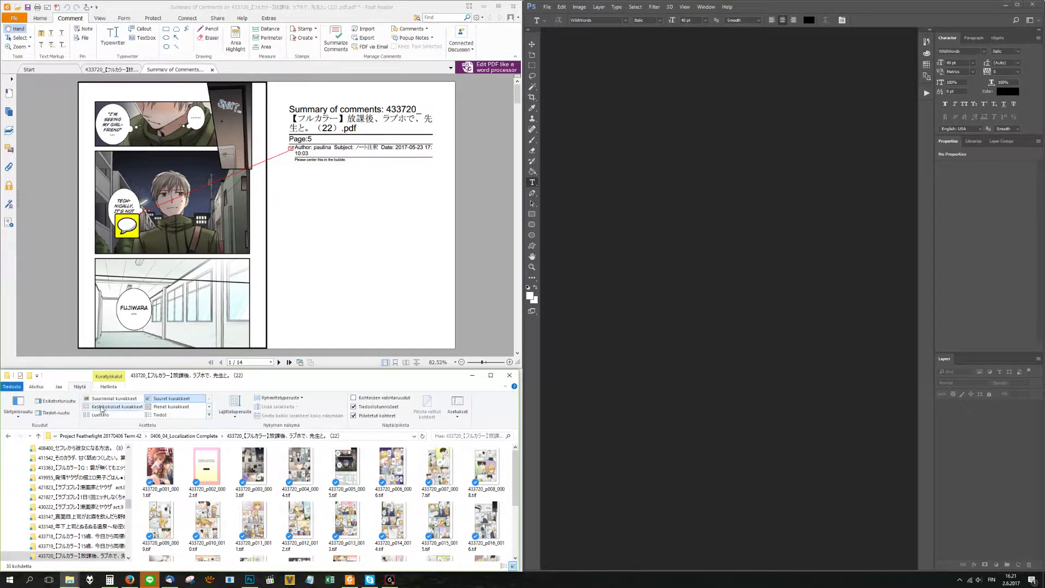
{"action": "left_click", "coordinate": [114, 406]}
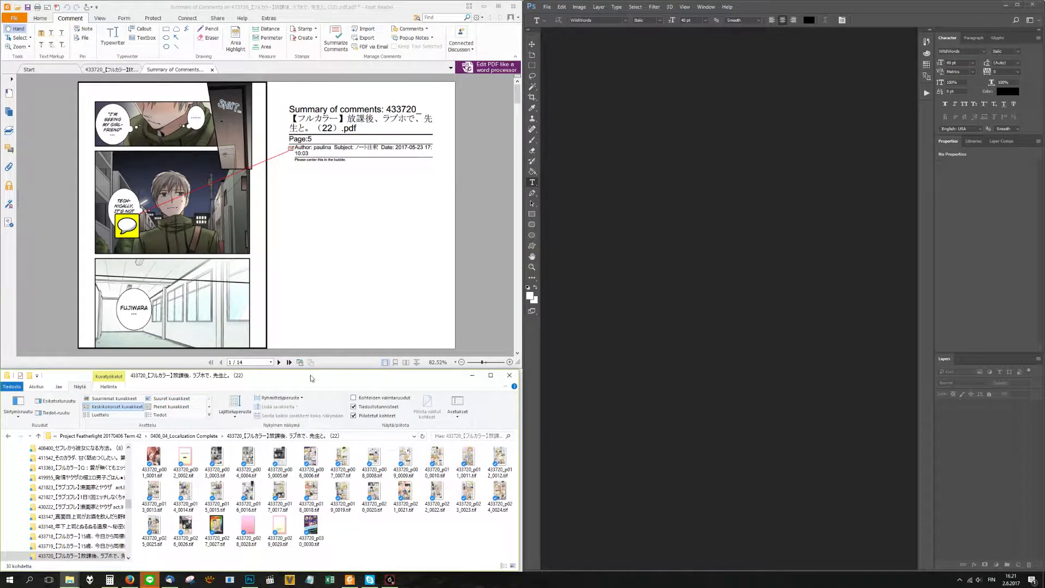
Advance the comment summary to the page 8 comment and open 433720_p008_0008.tif in Photoshop.
{"action": "scroll", "coordinate": [331, 215], "scroll_direction": "down", "scroll_amount": 1}
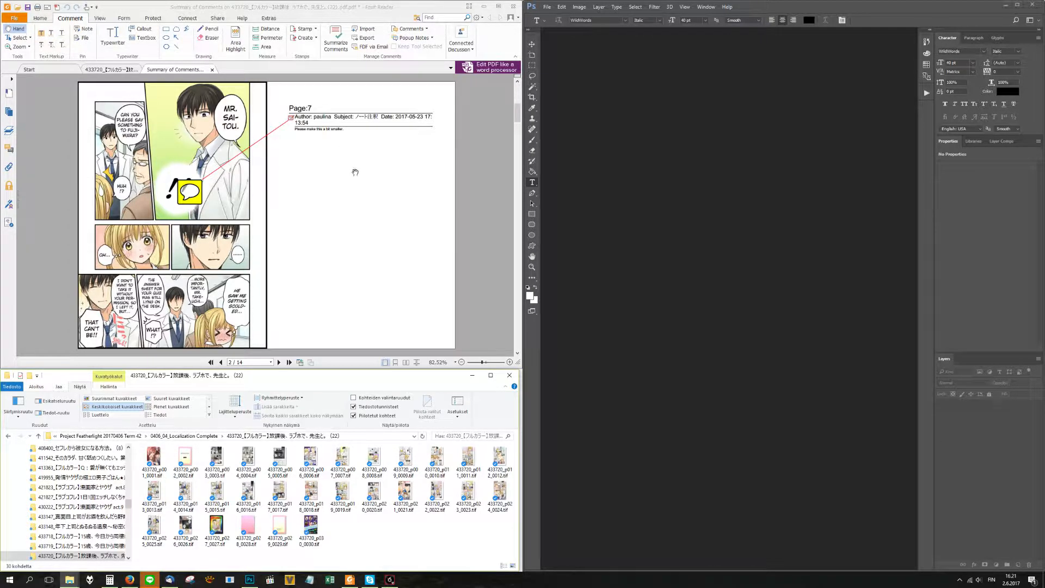
{"action": "scroll", "coordinate": [355, 173], "scroll_direction": "down", "scroll_amount": 1}
{"action": "left_click_drag", "start_coordinate": [373, 461], "coordinate": [625, 321]}
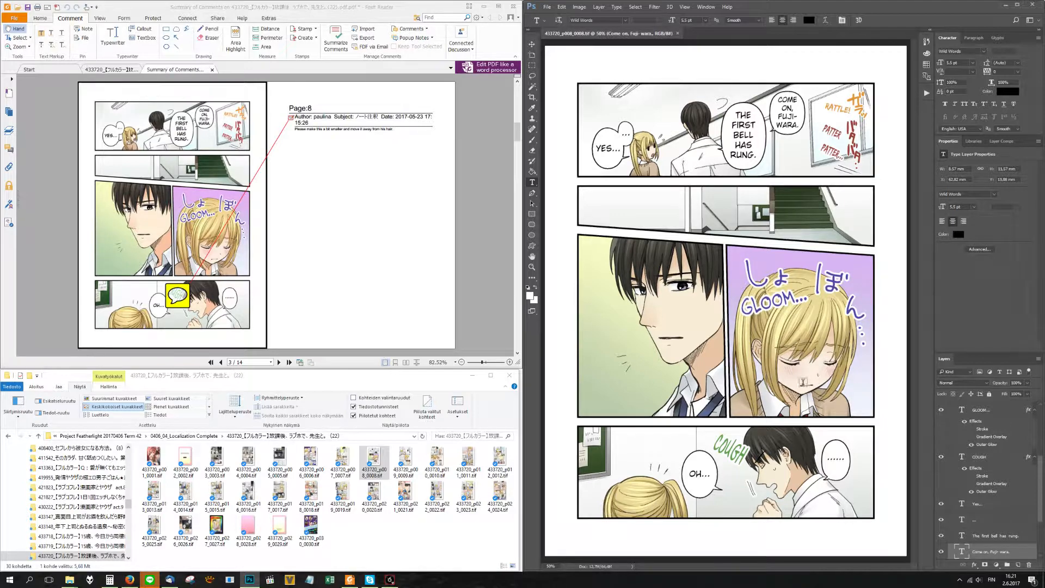
Move the green COUGH text in the last panel up and away from the man's hair.
{"action": "scroll", "coordinate": [717, 448], "scroll_direction": "up", "scroll_amount": 5}
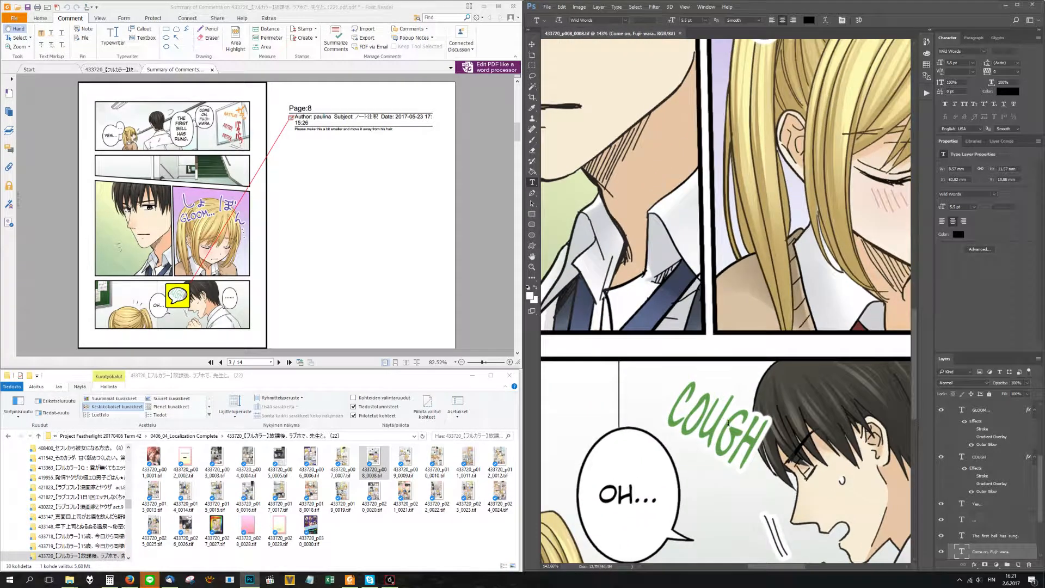
{"action": "left_click", "coordinate": [723, 417]}
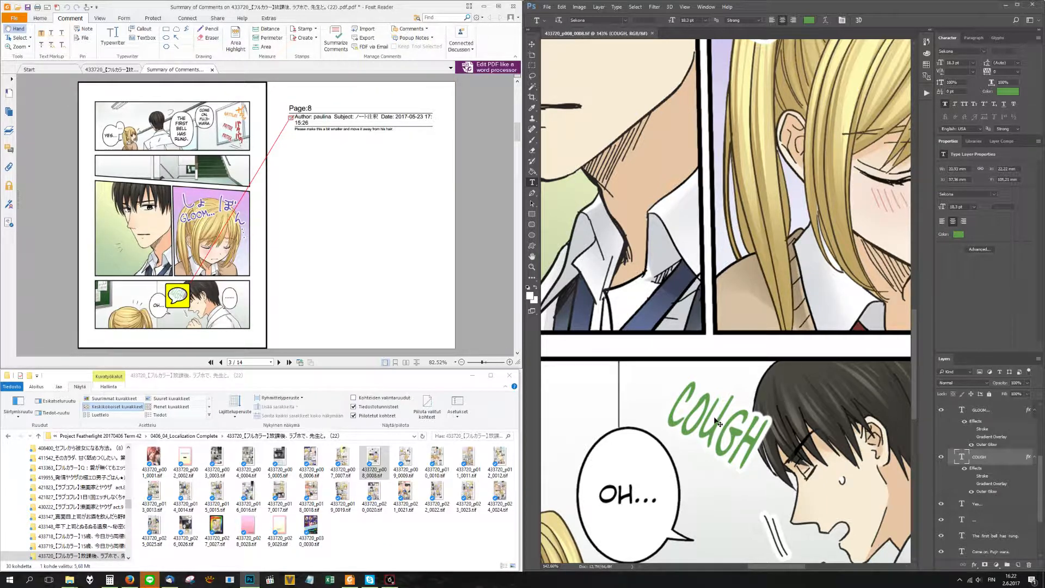
{"action": "left_click_drag", "start_coordinate": [718, 424], "coordinate": [686, 407]}
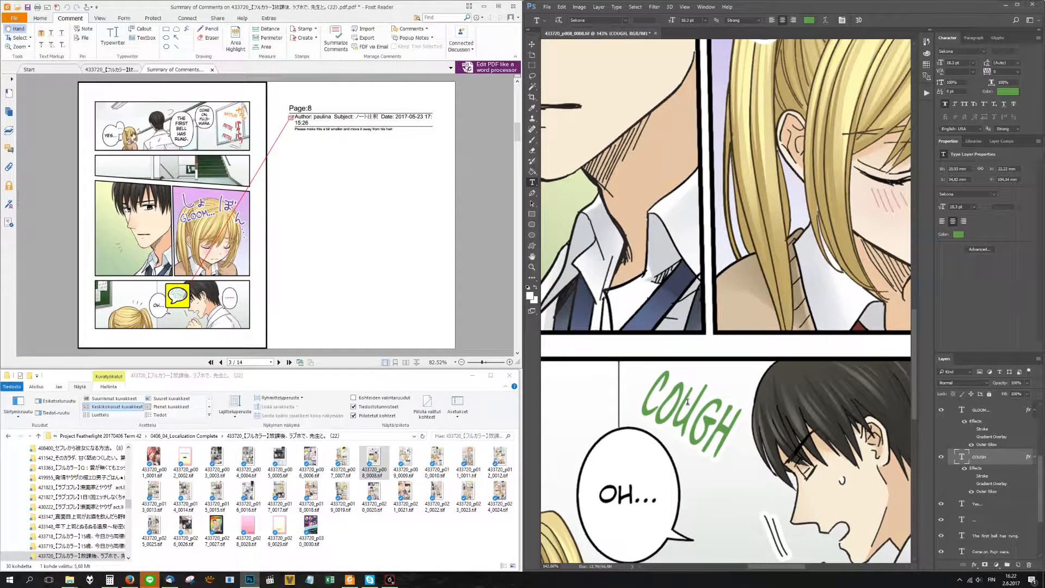
Scale the COUGH text down proportionally, place it between the "OH..." bubble and the man's hair, and exit text editing.
{"action": "scroll", "coordinate": [685, 436], "scroll_direction": "down", "scroll_amount": 6}
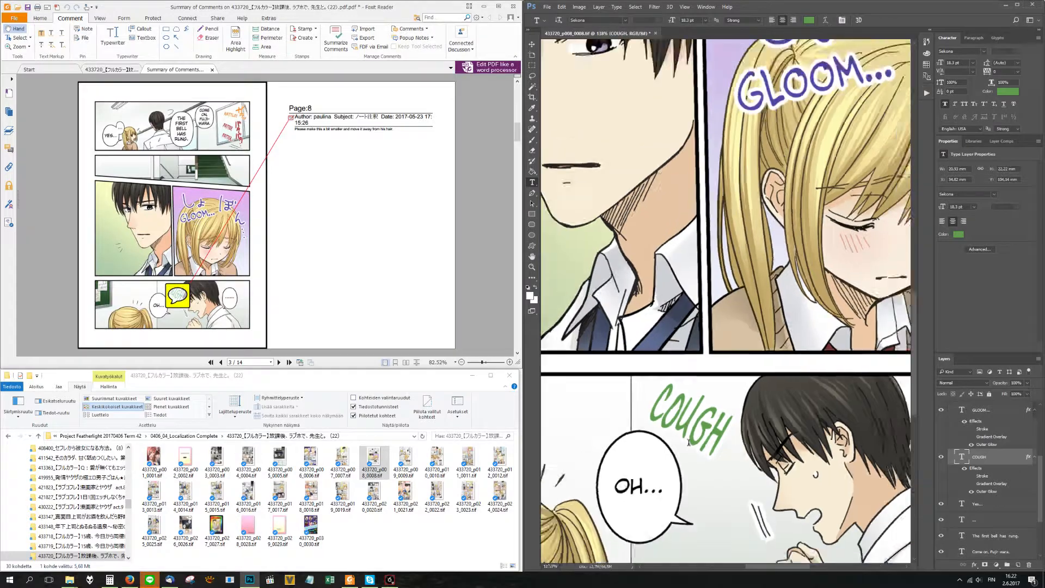
{"action": "scroll", "coordinate": [683, 446], "scroll_direction": "up", "scroll_amount": 8}
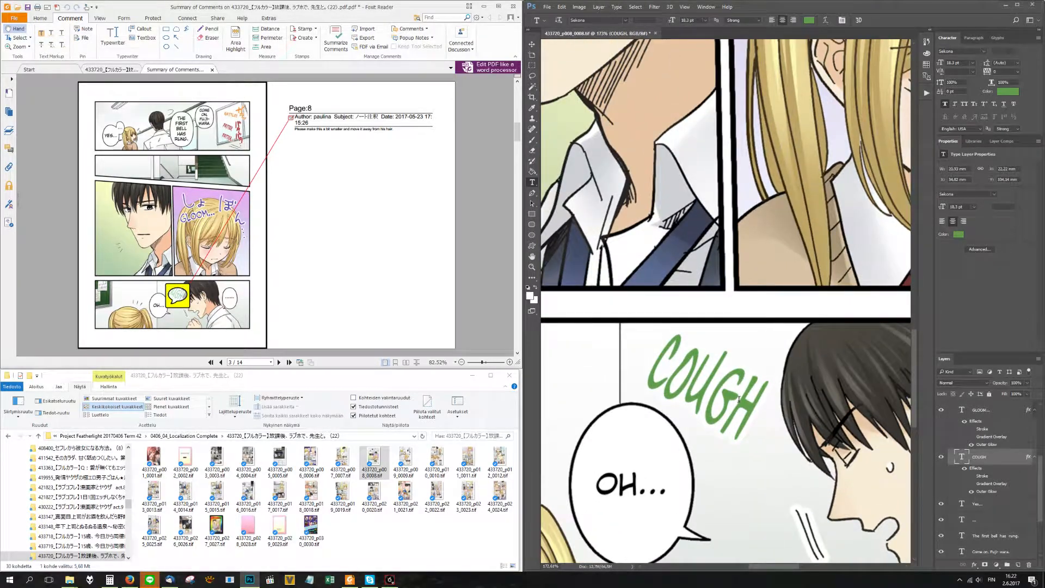
{"action": "left_click", "coordinate": [717, 381]}
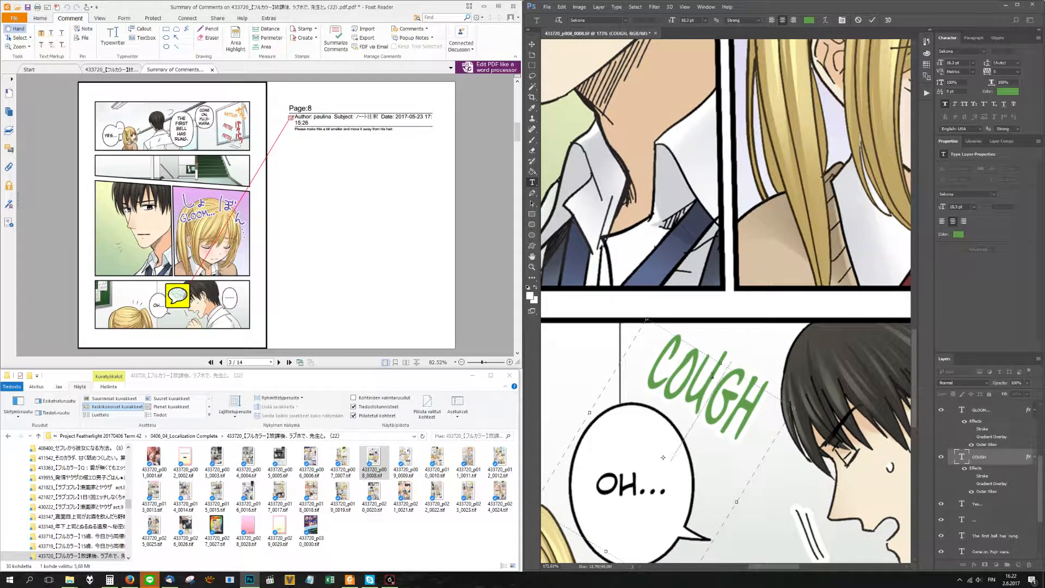
{"action": "key", "text": "Escape"}
{"action": "scroll", "coordinate": [708, 373], "scroll_direction": "down", "scroll_amount": 2}
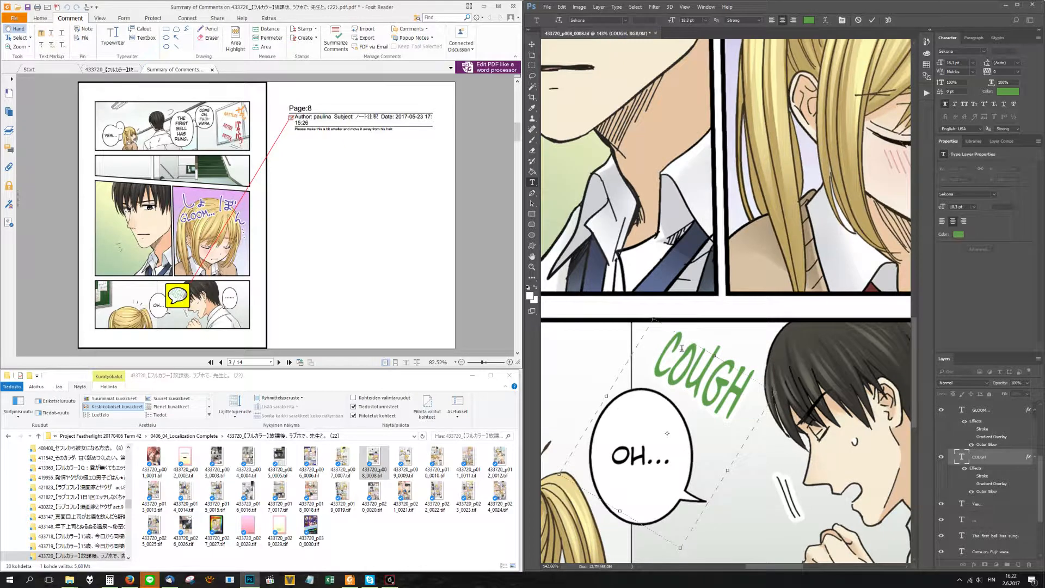
{"action": "left_click", "coordinate": [703, 370]}
{"action": "left_click_drag", "start_coordinate": [680, 547], "coordinate": [723, 479]}
{"action": "left_click_drag", "start_coordinate": [708, 371], "coordinate": [725, 385]}
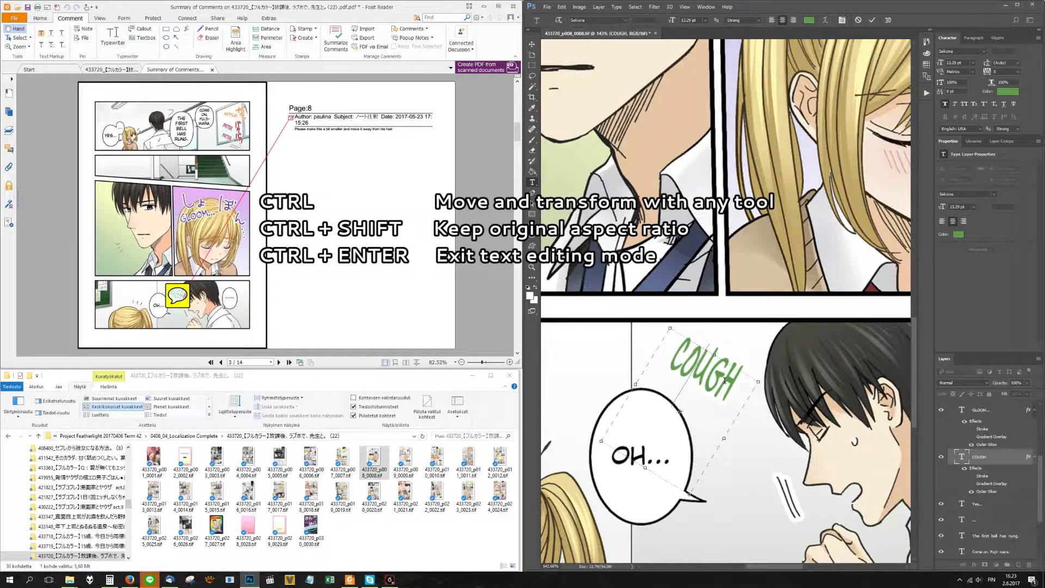
{"action": "key", "text": "Return"}
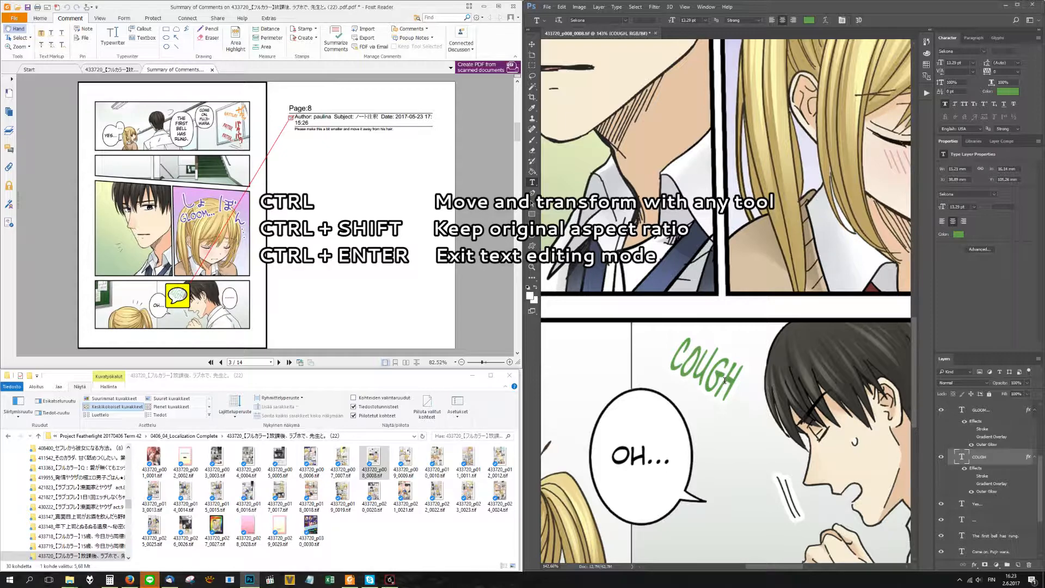
Examine the size and placement of the COUGH text in its panel and against the whole page.
{"action": "scroll", "coordinate": [701, 361], "scroll_direction": "down", "scroll_amount": 3}
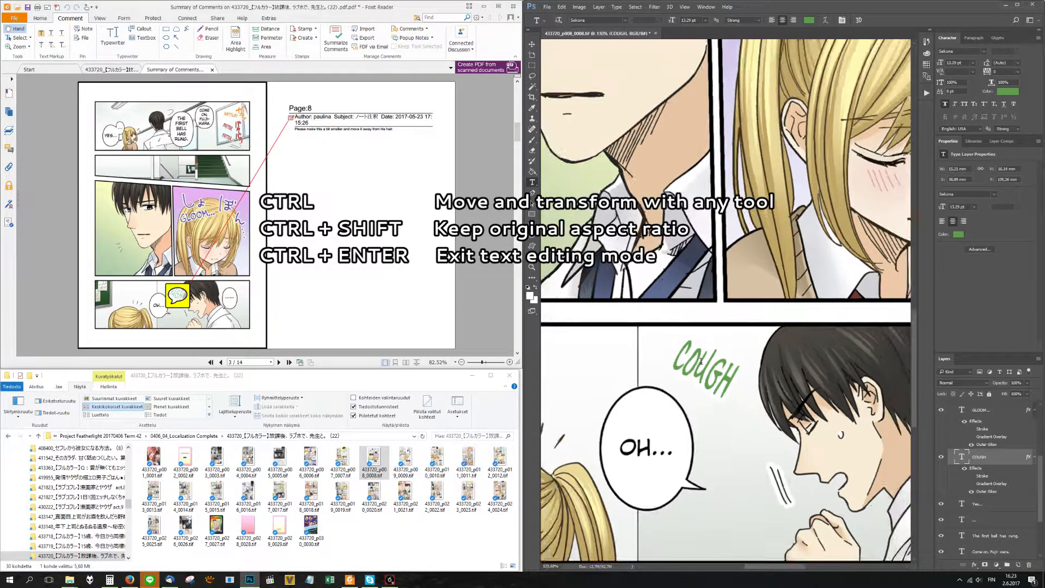
{"action": "scroll", "coordinate": [701, 361], "scroll_direction": "down", "scroll_amount": 3}
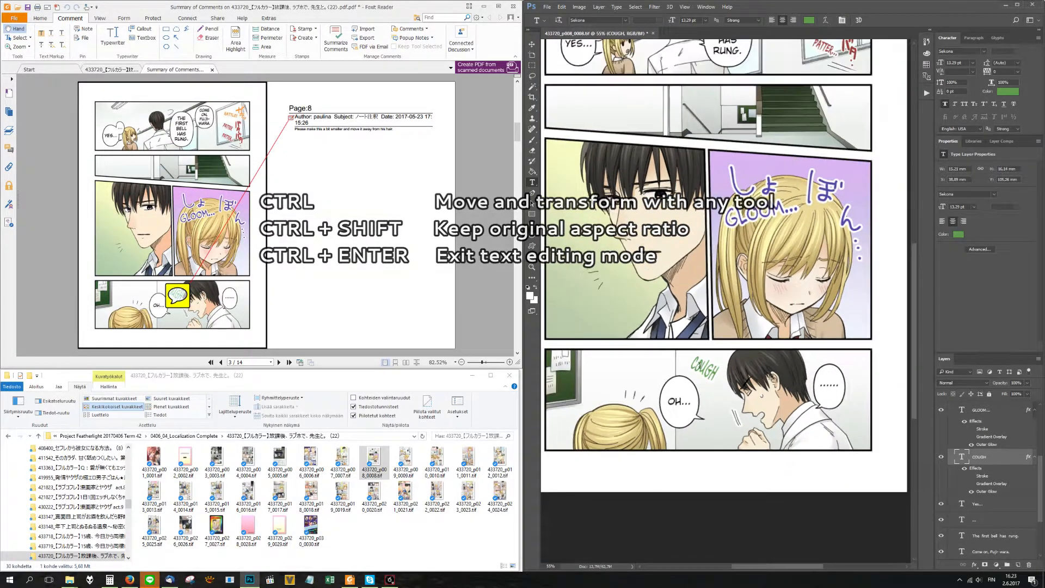
{"action": "scroll", "coordinate": [690, 353], "scroll_direction": "down", "scroll_amount": 2}
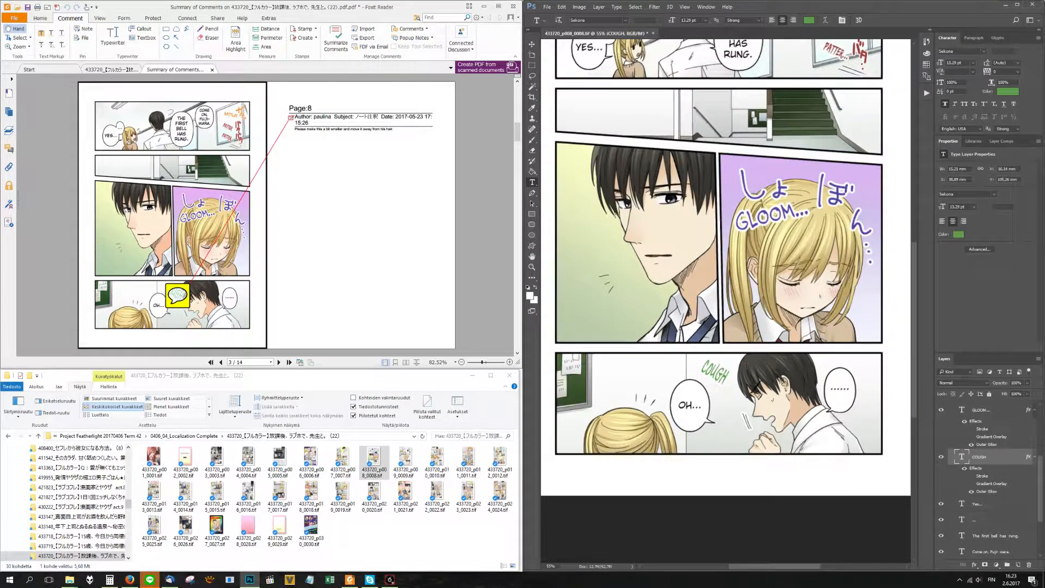
{"action": "scroll", "coordinate": [720, 372], "scroll_direction": "up", "scroll_amount": 2}
{"action": "scroll", "coordinate": [697, 370], "scroll_direction": "up", "scroll_amount": 1}
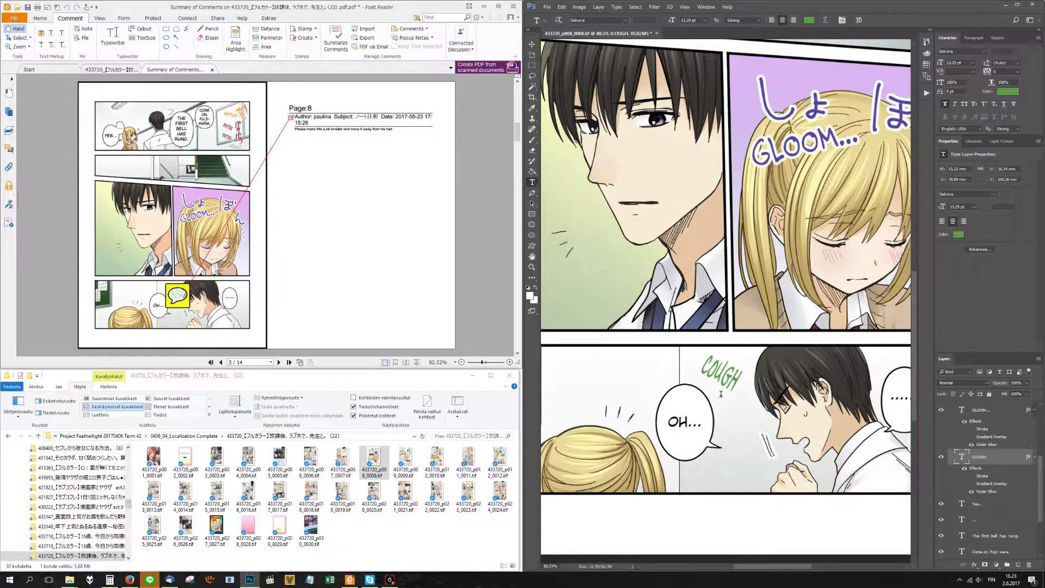
{"action": "scroll", "coordinate": [721, 394], "scroll_direction": "down", "scroll_amount": 2}
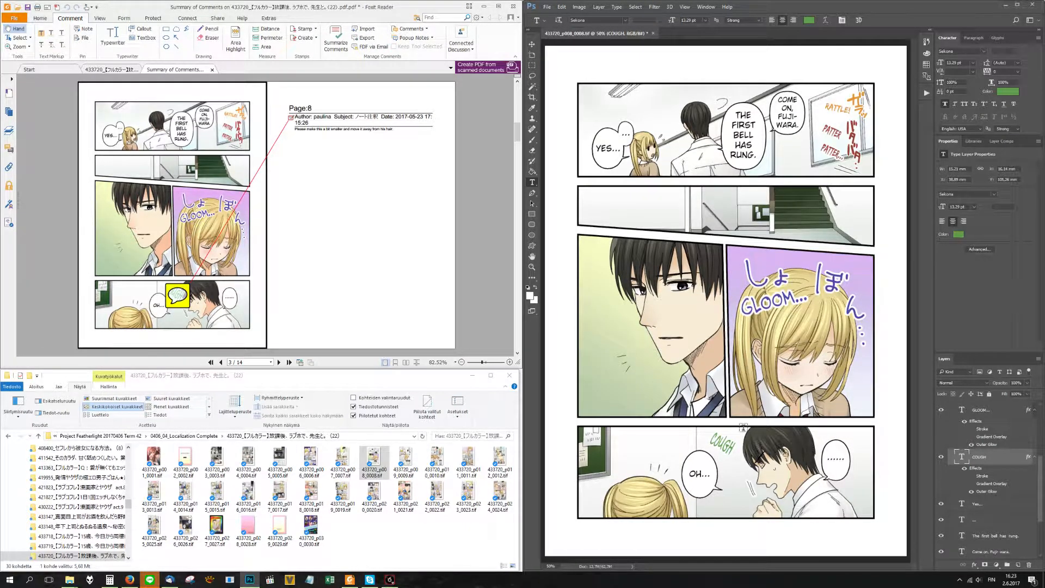
Save the corrected page 8 file with the adjusted COUGH text and close it.
{"action": "left_click", "coordinate": [534, 47]}
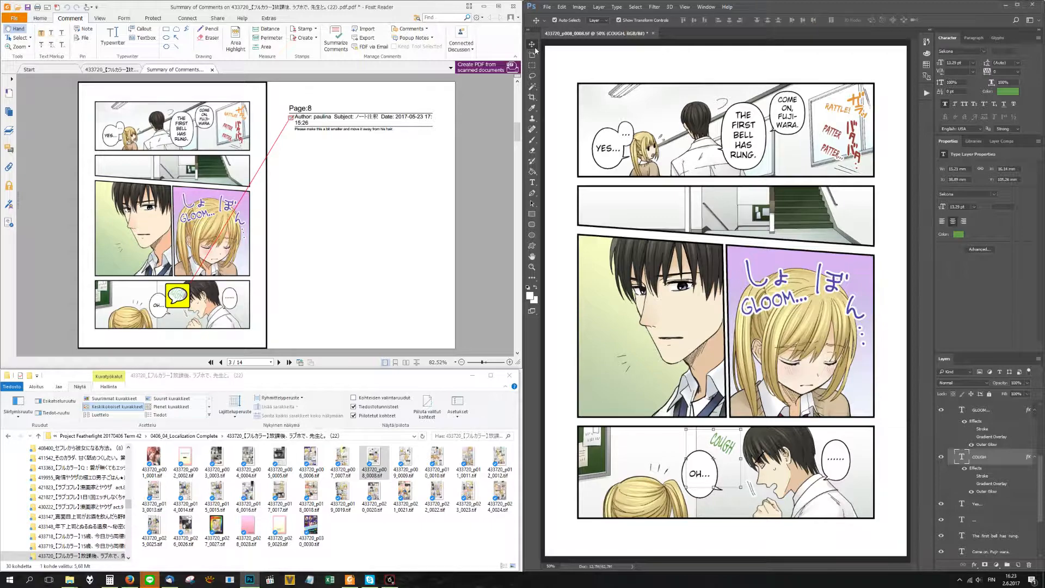
{"action": "left_click", "coordinate": [532, 181]}
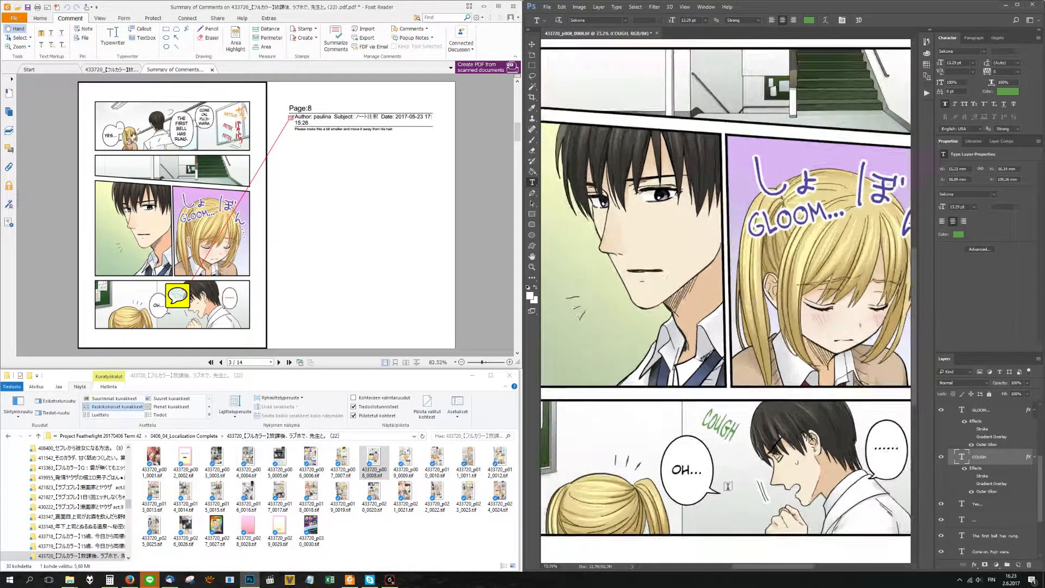
{"action": "scroll", "coordinate": [728, 479], "scroll_direction": "up", "scroll_amount": 3}
{"action": "scroll", "coordinate": [730, 434], "scroll_direction": "down", "scroll_amount": 2}
{"action": "key", "text": "ctrl+s"}
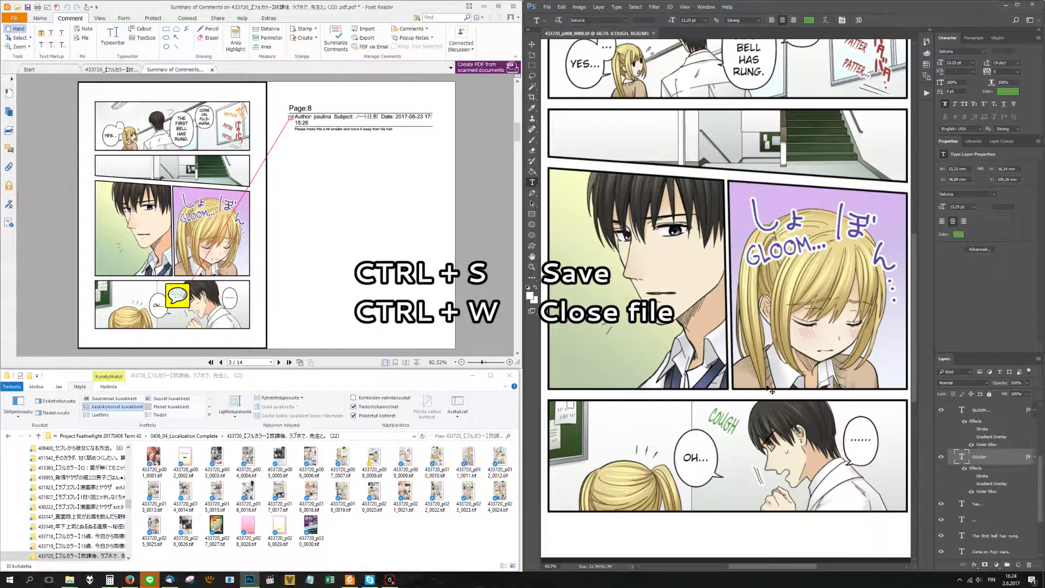
{"action": "key", "text": "ctrl+w"}
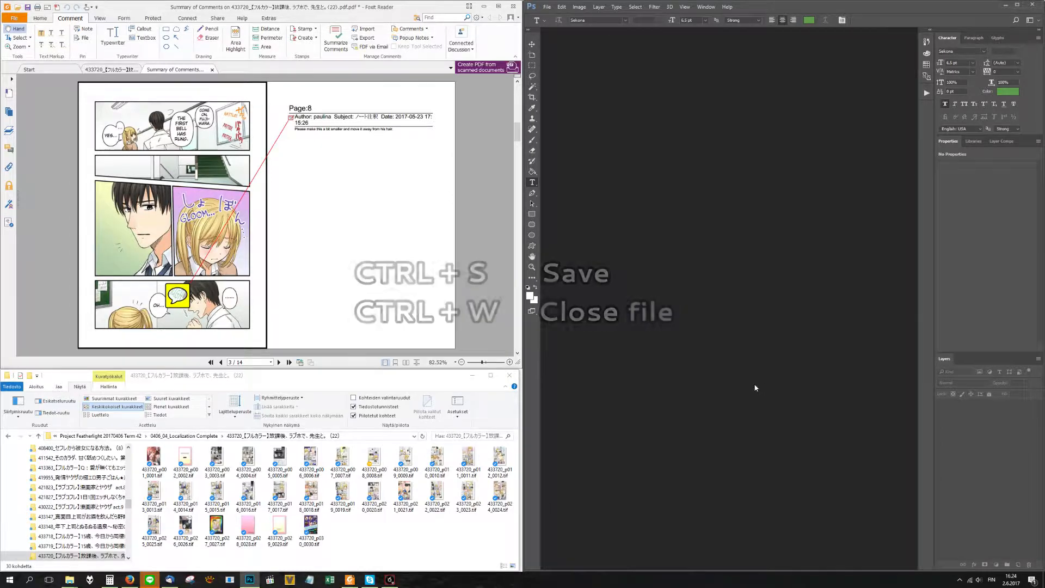
Advance the comment summary to the page 12 comments and open 433720_p012_0012.tif in Photoshop.
{"action": "left_click", "coordinate": [325, 165]}
{"action": "scroll", "coordinate": [325, 165], "scroll_direction": "down", "scroll_amount": 2}
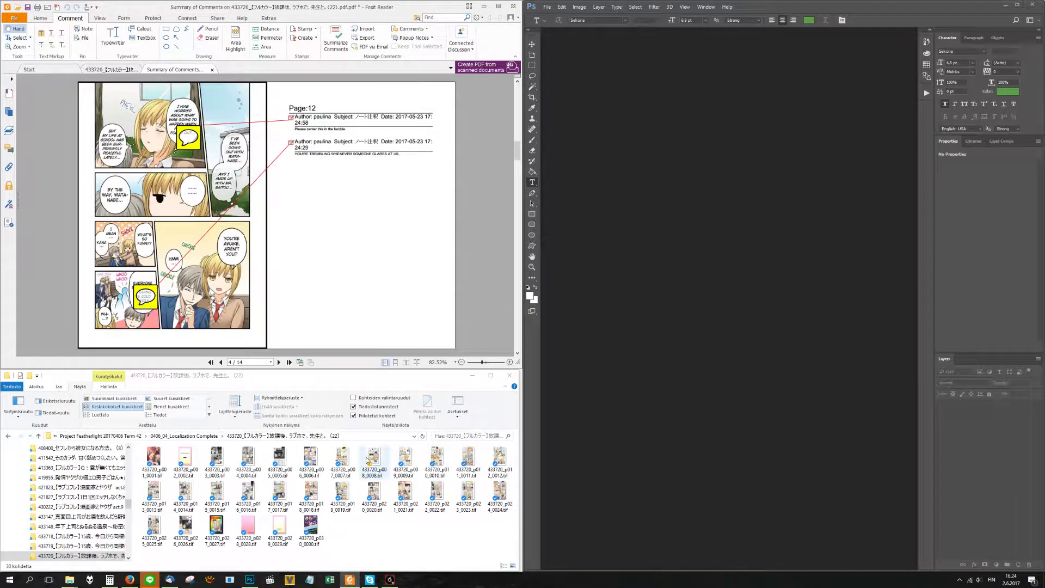
{"action": "left_click_drag", "start_coordinate": [499, 458], "coordinate": [623, 285]}
Break the "I WAS WORRIED ABOUT..." text so "OUT..." sits on its own last line, and shift the text up to centre it in the bubble.
{"action": "scroll", "coordinate": [754, 52], "scroll_direction": "up", "scroll_amount": 4}
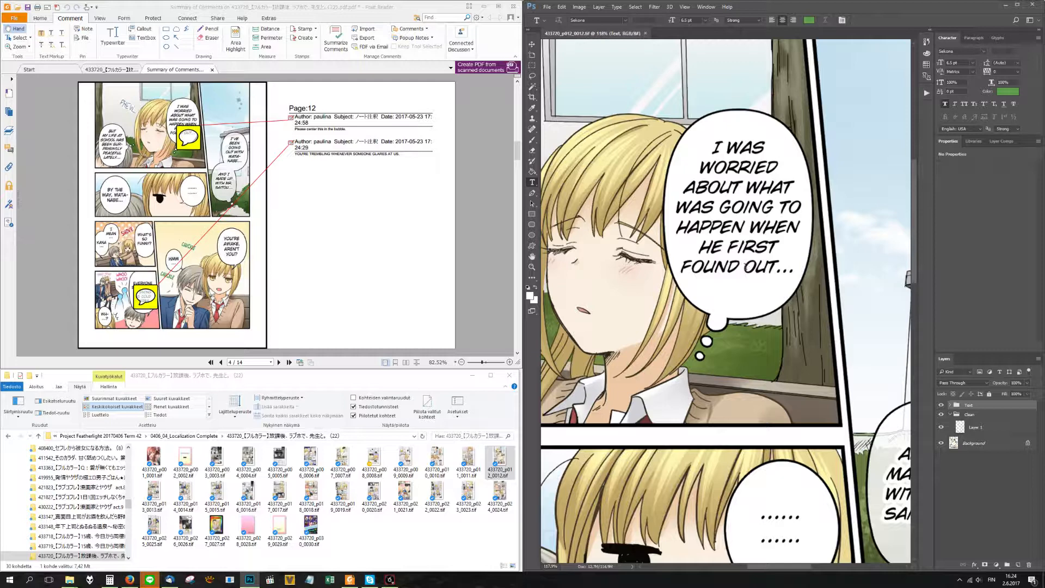
{"action": "left_click", "coordinate": [747, 267]}
{"action": "key", "text": "Return"}
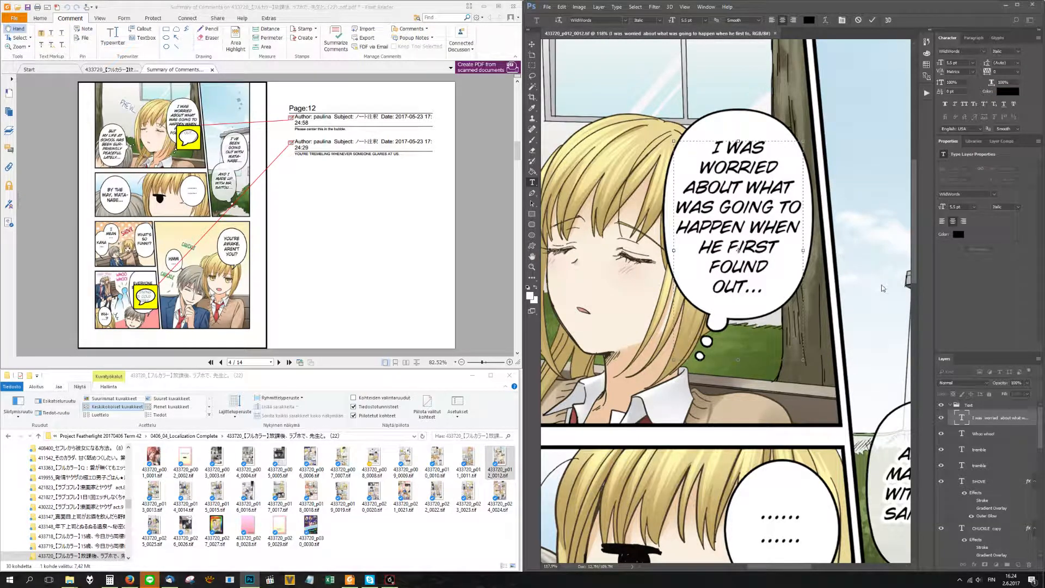
{"action": "key", "text": "ctrl+Return"}
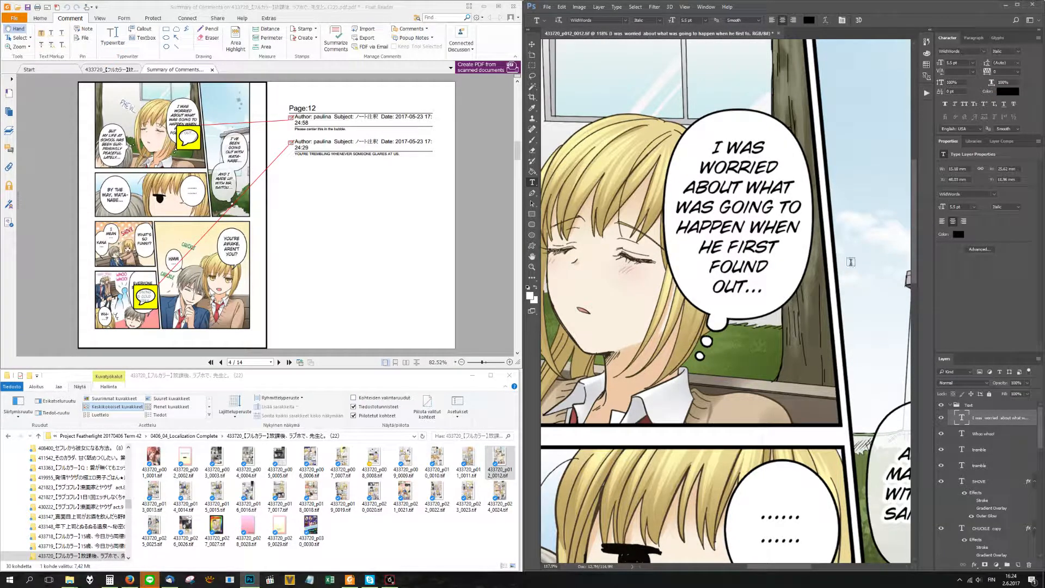
{"action": "left_click_drag", "start_coordinate": [772, 215], "coordinate": [772, 210]}
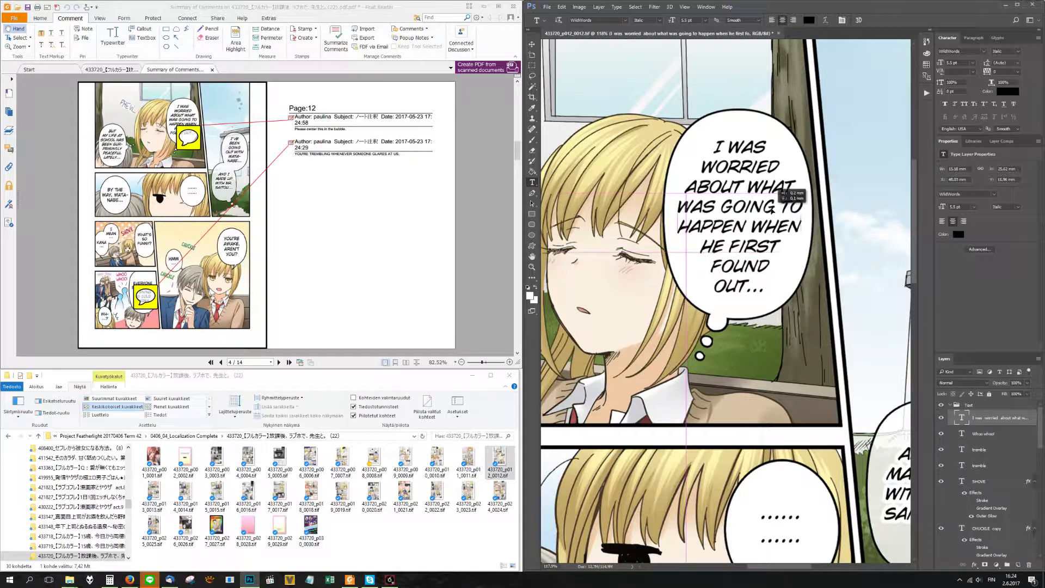
{"action": "scroll", "coordinate": [772, 210], "scroll_direction": "down", "scroll_amount": 5}
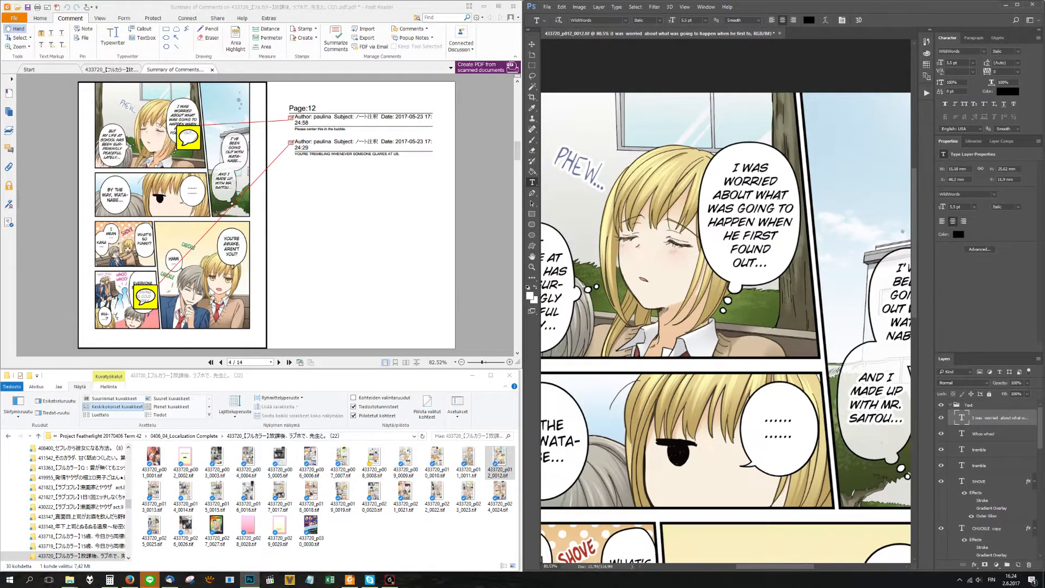
Examine the text shape and centring in the page 12 speech bubbles, including "WHAT'S SO FUNNY?", up close and against the whole page.
{"action": "scroll", "coordinate": [795, 158], "scroll_direction": "up", "scroll_amount": 3}
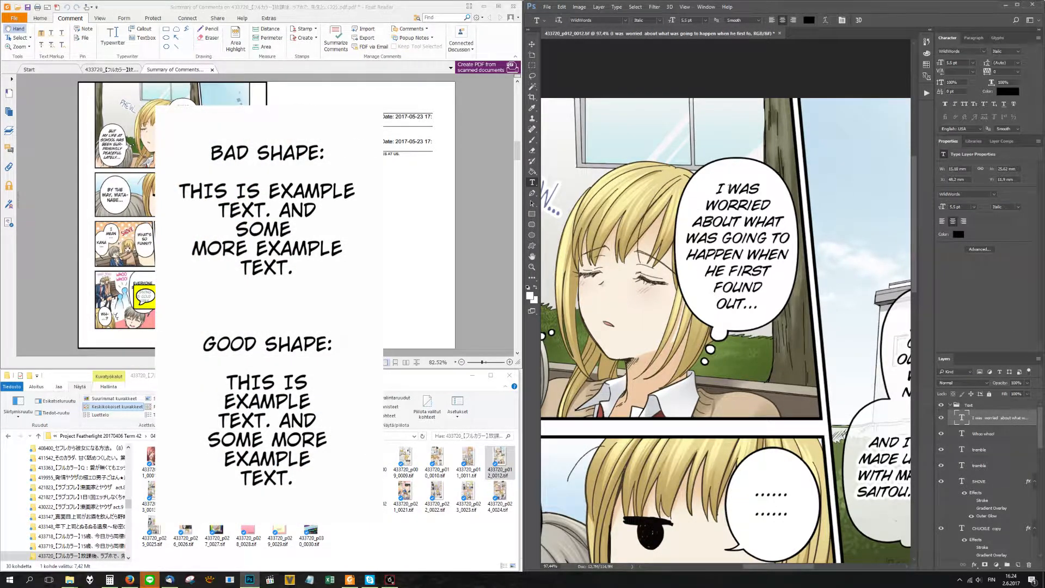
{"action": "scroll", "coordinate": [710, 229], "scroll_direction": "down", "scroll_amount": 3}
{"action": "scroll", "coordinate": [710, 229], "scroll_direction": "up", "scroll_amount": 3}
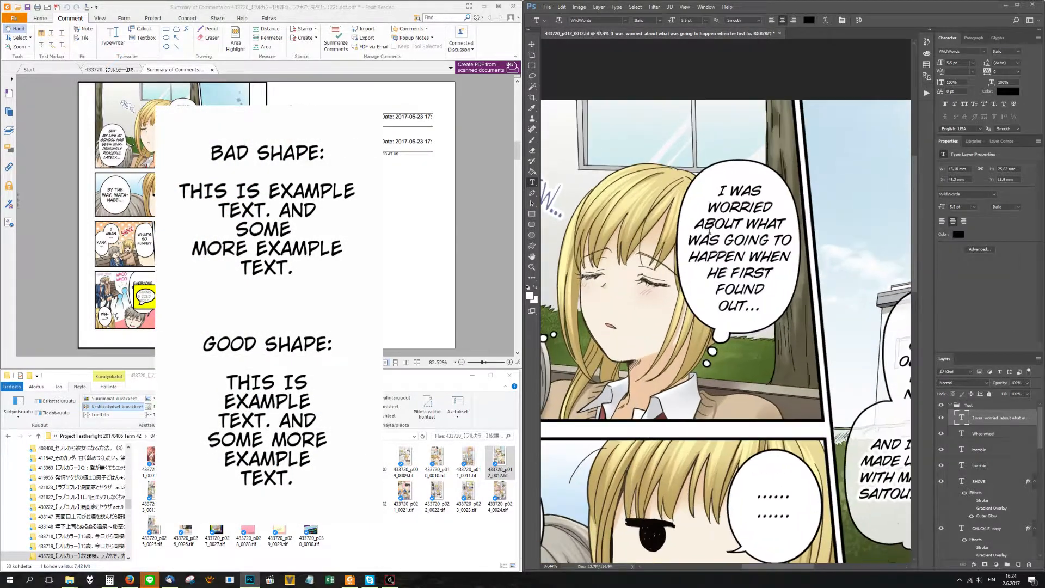
{"action": "scroll", "coordinate": [721, 223], "scroll_direction": "down", "scroll_amount": 5}
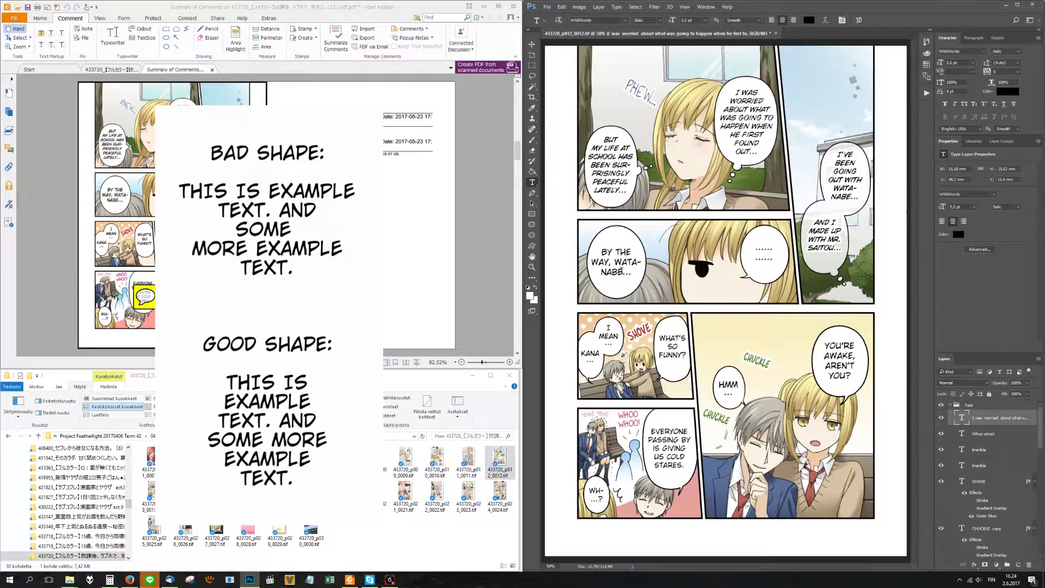
{"action": "scroll", "coordinate": [622, 271], "scroll_direction": "up", "scroll_amount": 2}
{"action": "scroll", "coordinate": [692, 364], "scroll_direction": "up", "scroll_amount": 4}
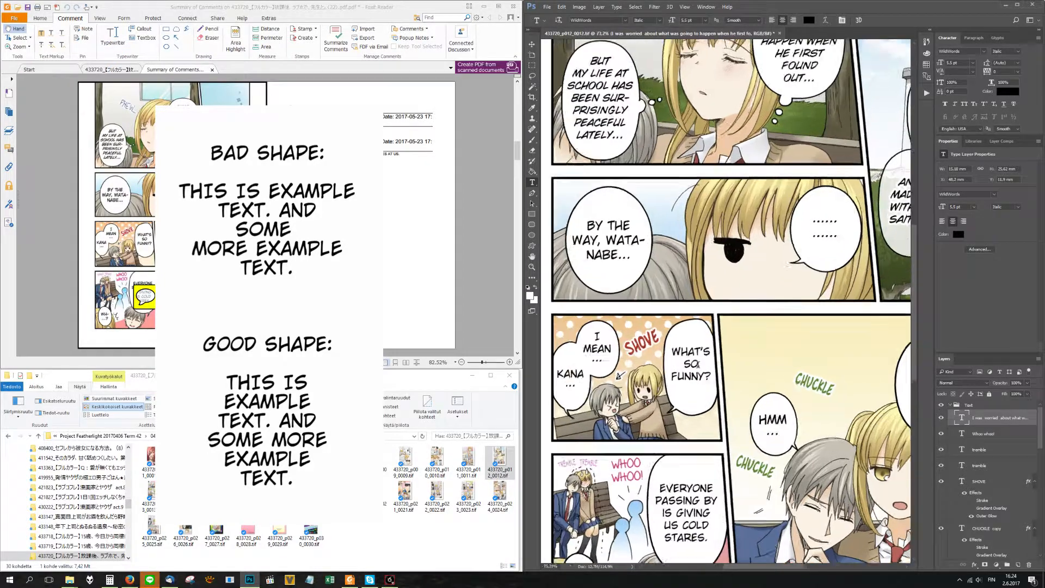
{"action": "left_click_drag", "start_coordinate": [698, 363], "coordinate": [699, 363]}
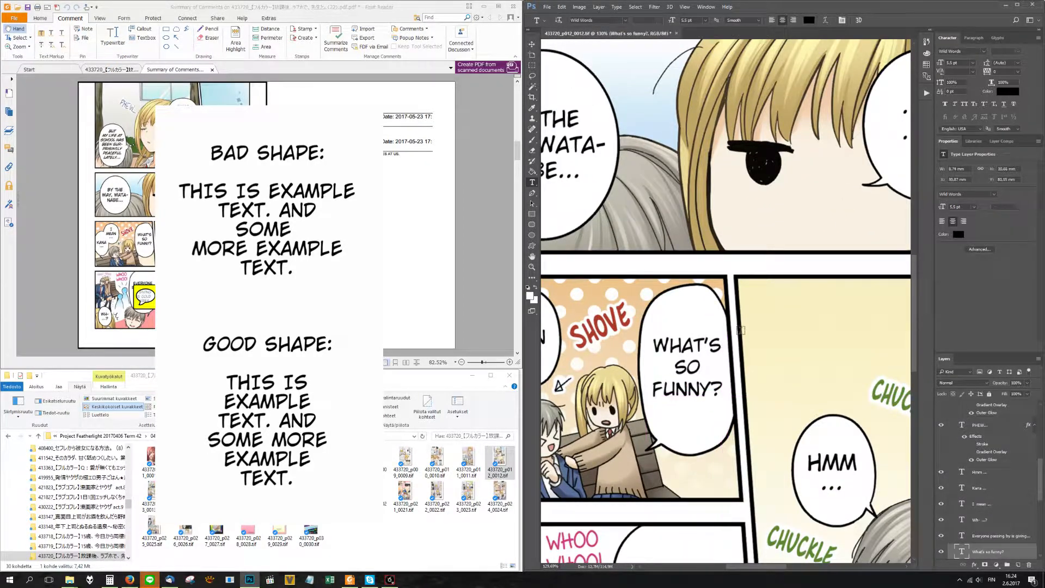
{"action": "scroll", "coordinate": [742, 332], "scroll_direction": "down", "scroll_amount": 2}
{"action": "scroll", "coordinate": [744, 338], "scroll_direction": "up", "scroll_amount": 3}
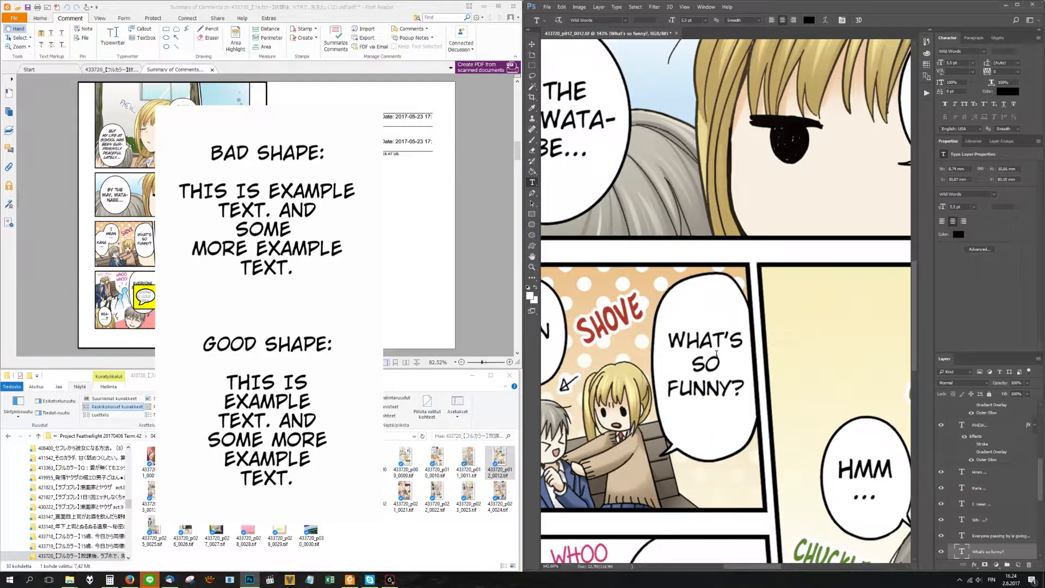
{"action": "scroll", "coordinate": [729, 354], "scroll_direction": "down", "scroll_amount": 4}
{"action": "scroll", "coordinate": [738, 328], "scroll_direction": "up", "scroll_amount": 3}
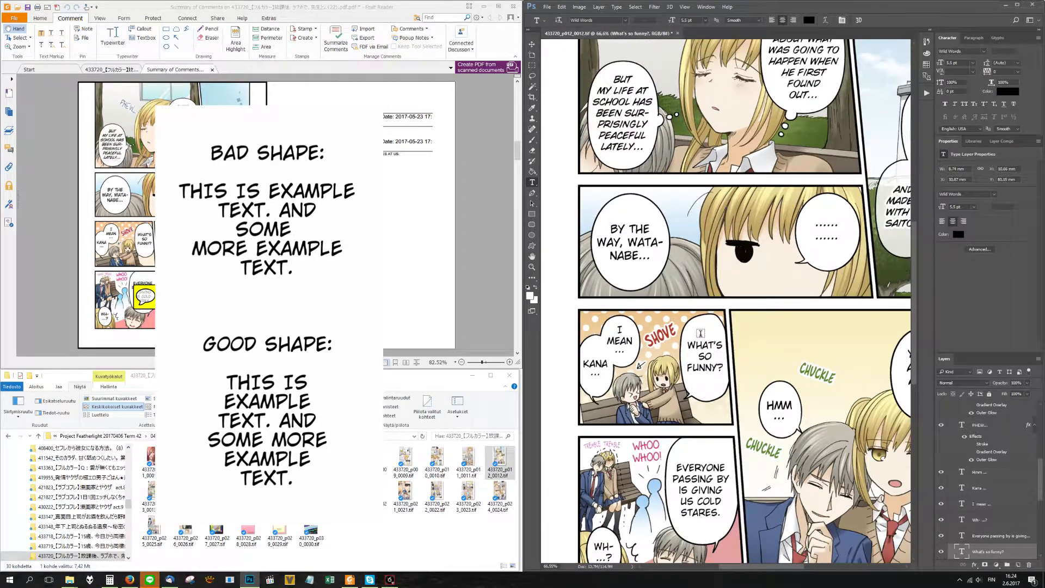
{"action": "scroll", "coordinate": [701, 333], "scroll_direction": "down", "scroll_amount": 1}
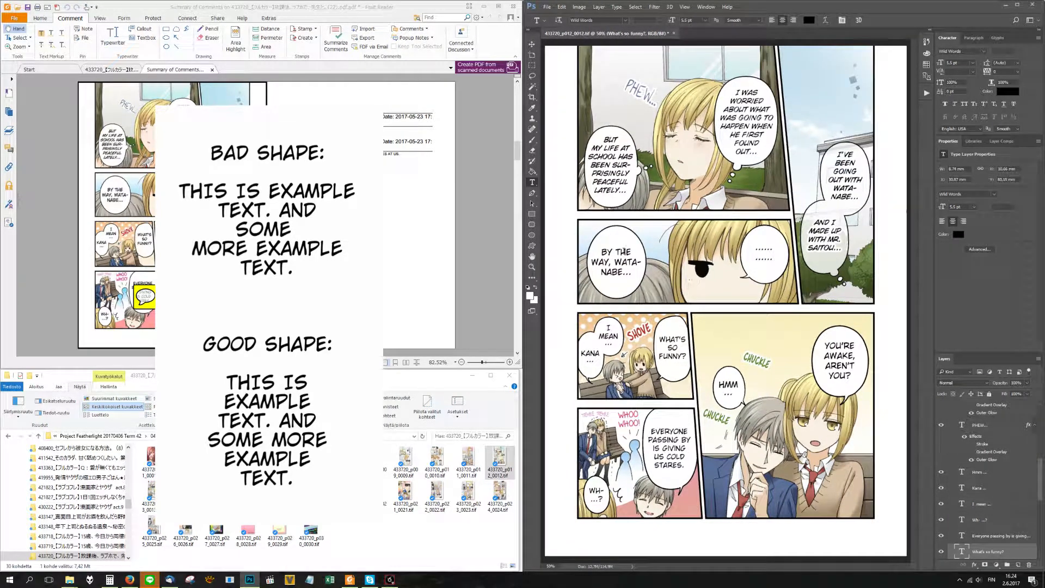
Fine-tune the position of the "I WAS WORRIED ABOUT..." text within its thought bubble.
{"action": "left_click", "coordinate": [755, 115]}
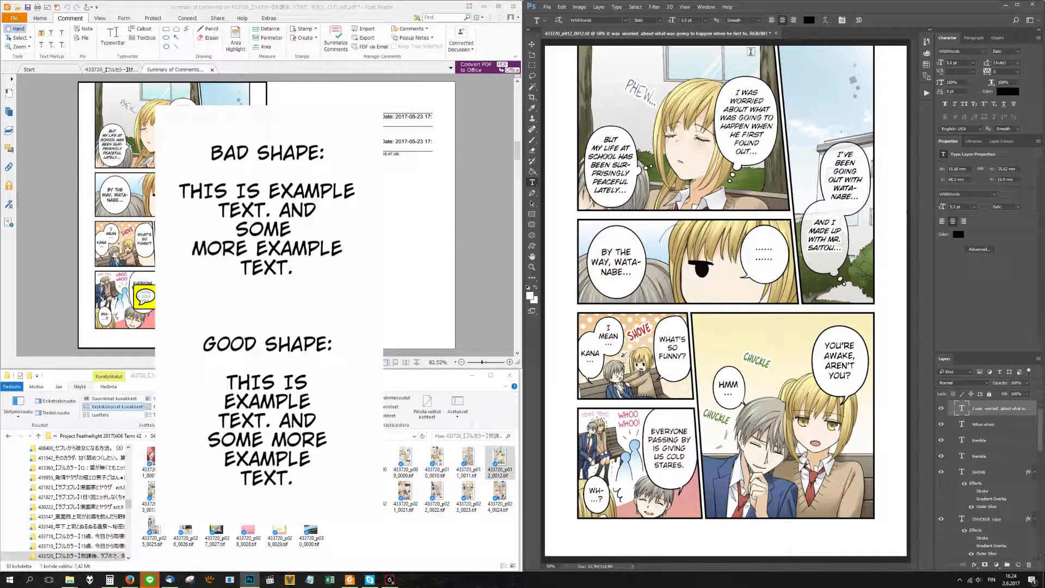
{"action": "scroll", "coordinate": [738, 64], "scroll_direction": "up", "scroll_amount": 2}
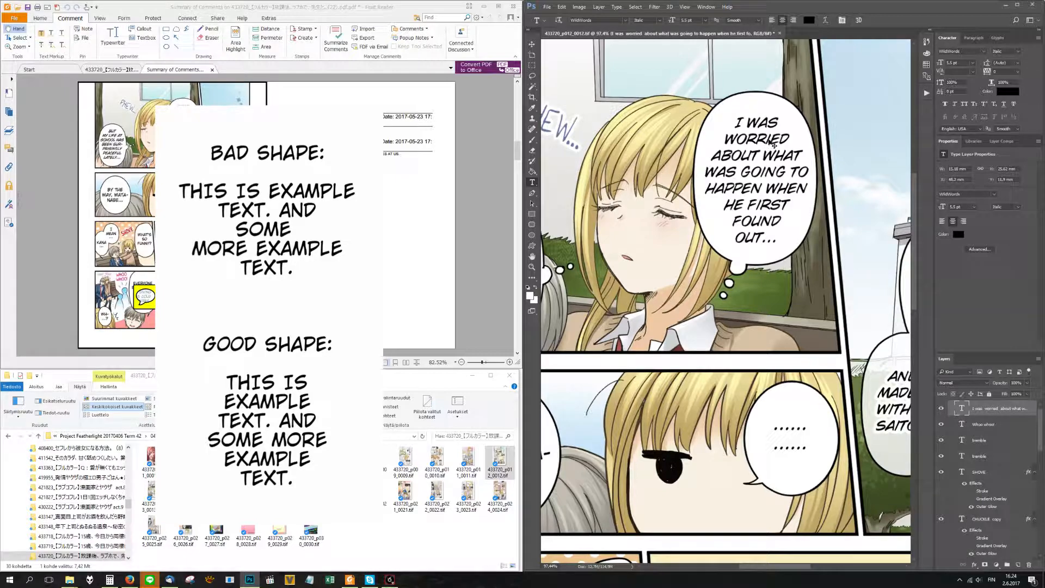
{"action": "left_click_drag", "start_coordinate": [775, 147], "coordinate": [775, 147]}
{"action": "scroll", "coordinate": [729, 151], "scroll_direction": "down", "scroll_amount": 2}
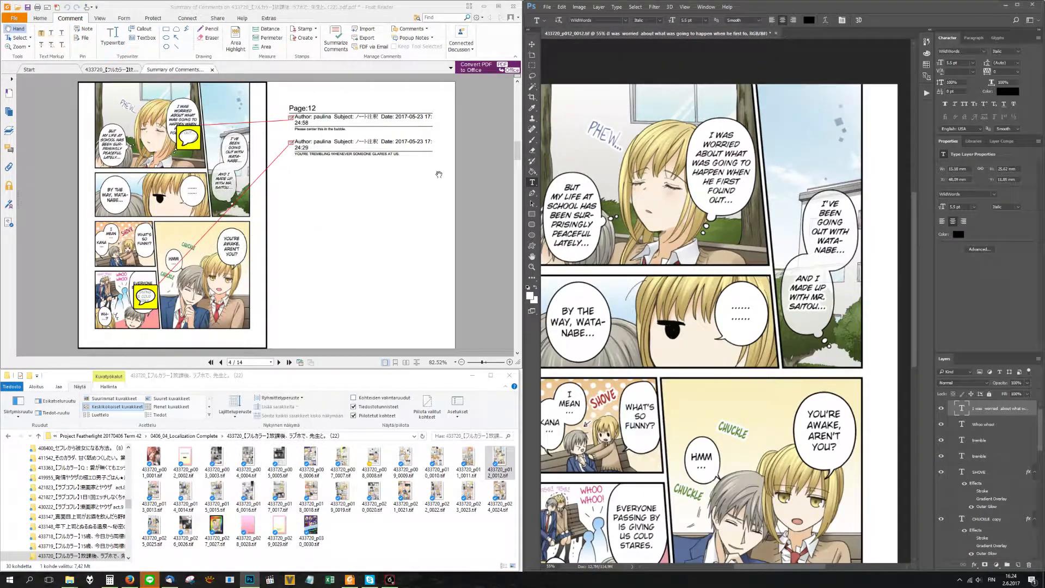
Copy the replacement line "YOU'RE TREMBLING WHENEVER SOMEONE GLARES AT US." from the second page 12 comment in Foxit Reader.
{"action": "left_click", "coordinate": [19, 38]}
{"action": "left_click_drag", "start_coordinate": [411, 171], "coordinate": [285, 155]}
{"action": "key", "text": "ctrl+c"}
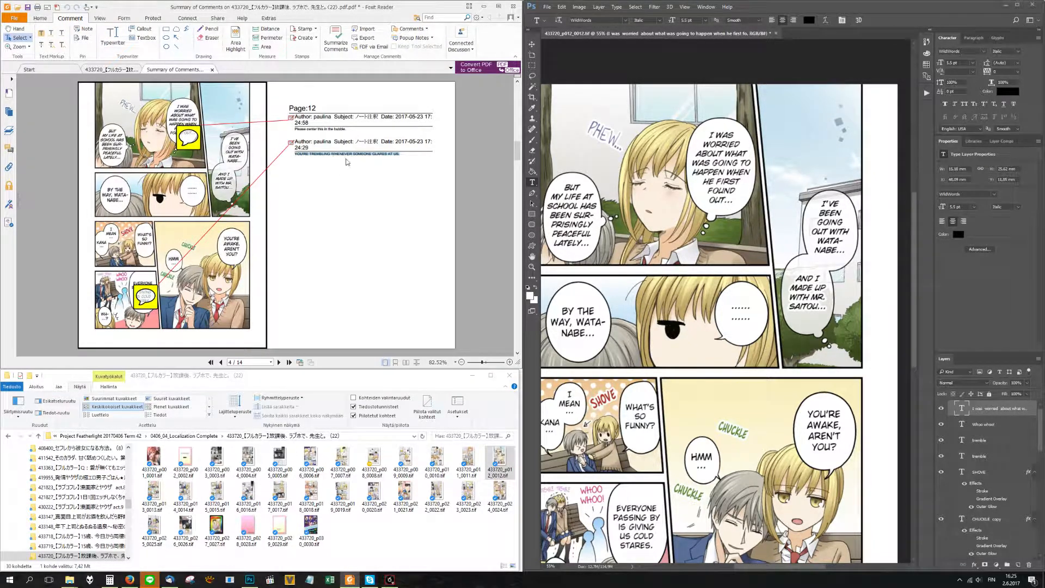
Replace the entire "EVERYONE PASSING BY IS GIVING US COLD STARES." bubble text in Photoshop with the copied line.
{"action": "scroll", "coordinate": [807, 357], "scroll_direction": "down", "scroll_amount": 2}
{"action": "scroll", "coordinate": [676, 434], "scroll_direction": "up", "scroll_amount": 8}
{"action": "left_click", "coordinate": [681, 435]}
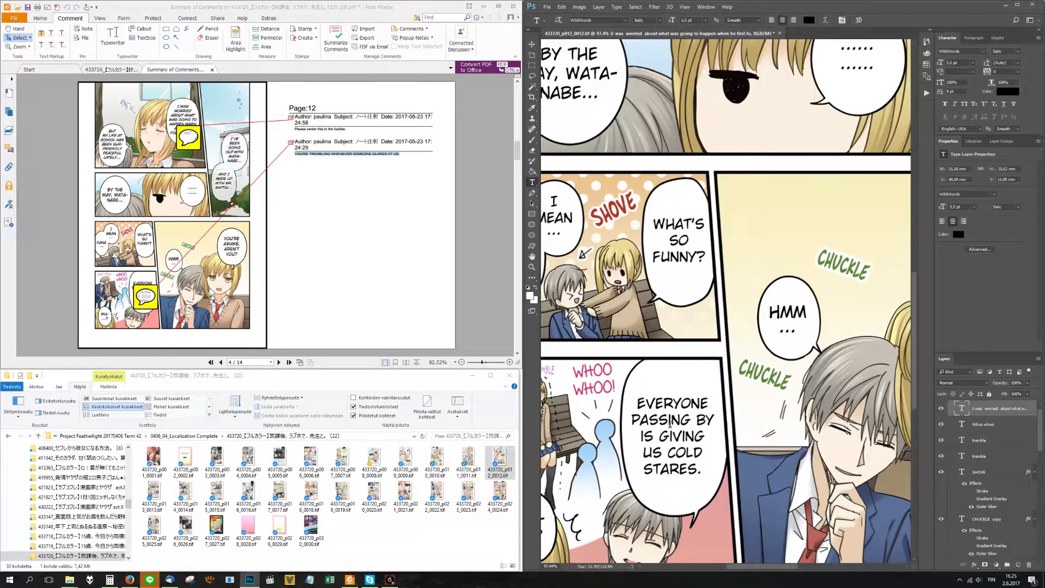
{"action": "key", "text": "ctrl+a"}
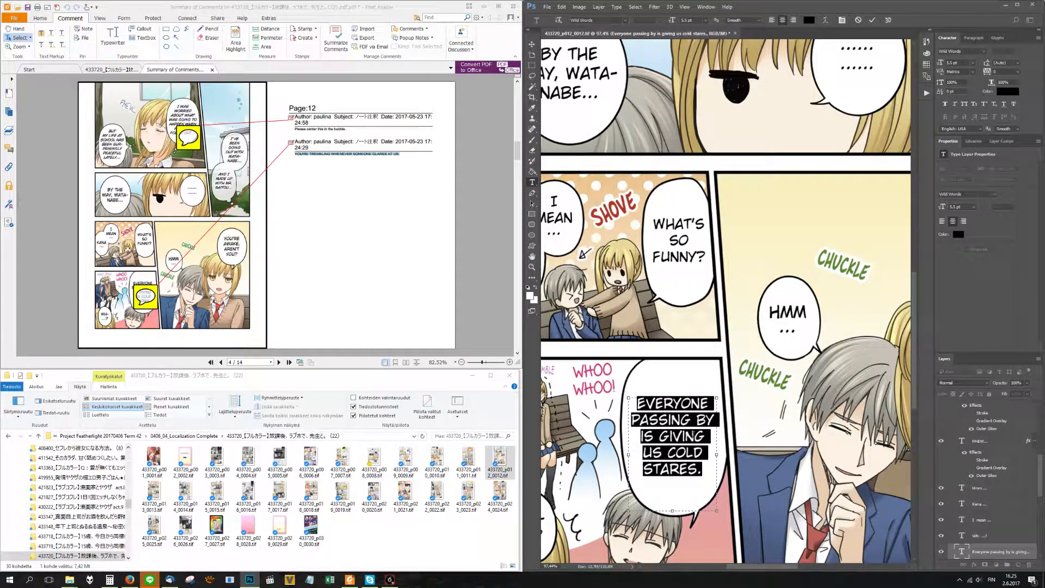
{"action": "key", "text": "ctrl+v"}
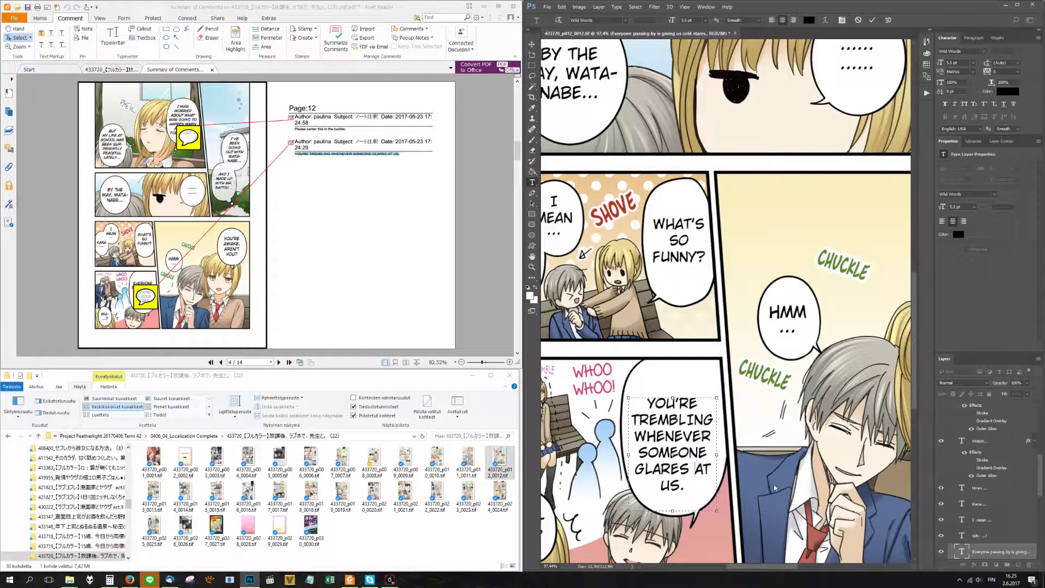
Break the pasted text before "AT" so the last line reads "AT US.", and exit text editing.
{"action": "key", "text": "BackSpace"}
{"action": "key", "text": "Return"}
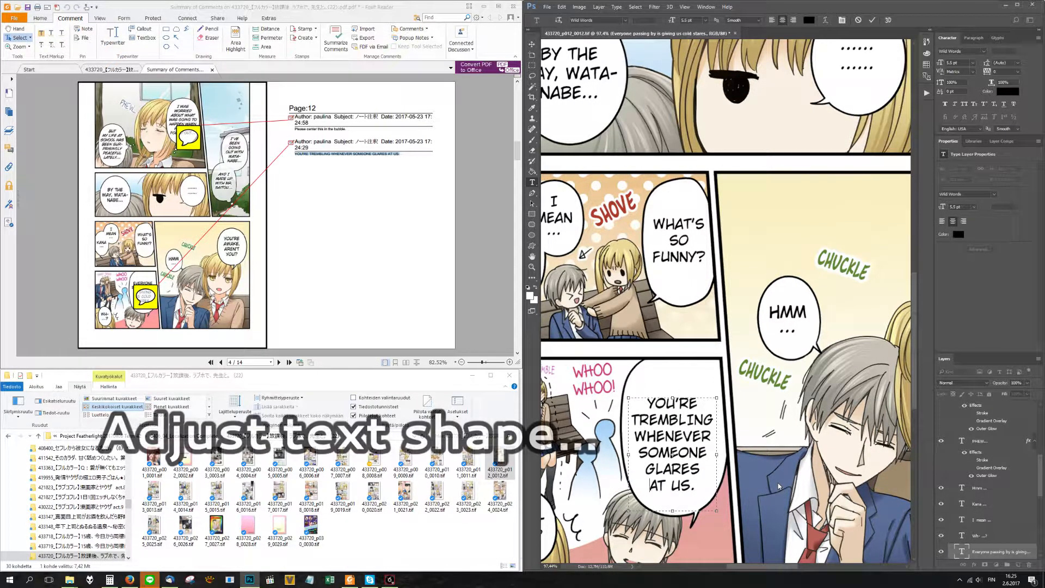
{"action": "key", "text": "BackSpace"}
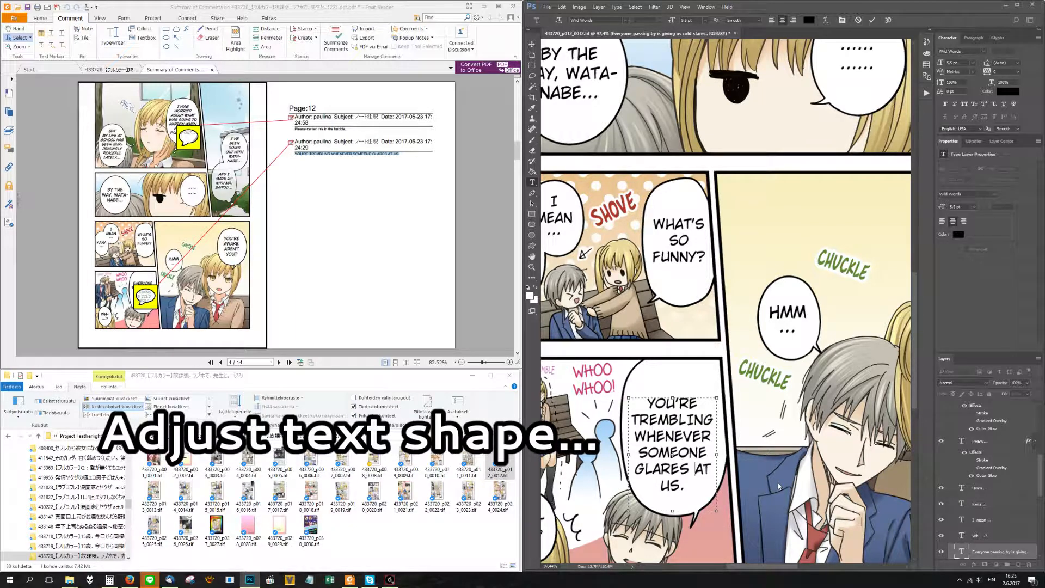
{"action": "key", "text": "Return"}
{"action": "key", "text": "ctrl+Return"}
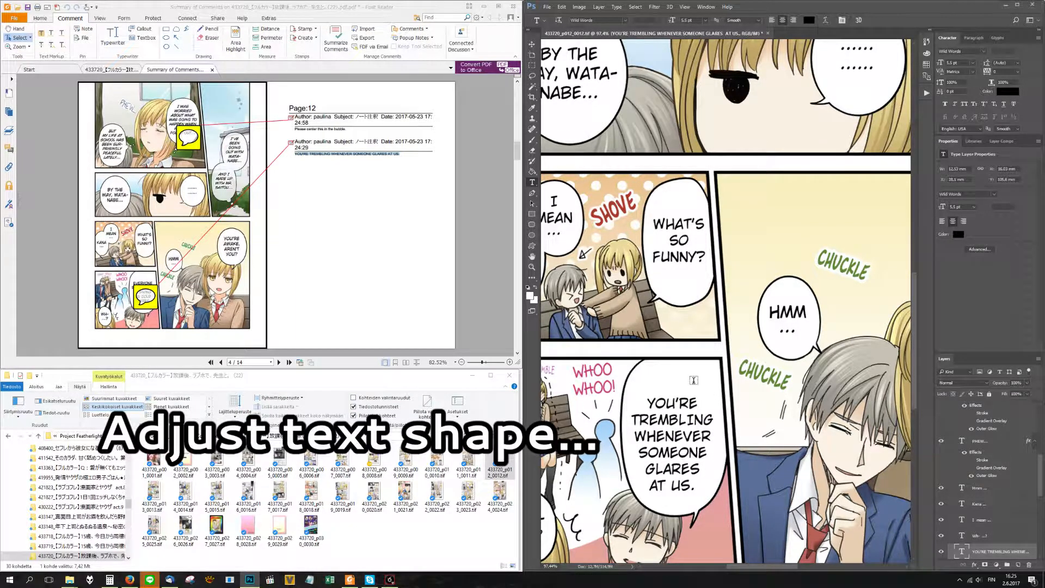
Shift the "YOU'RE TREMBLING..." text up to centre it in its bubble, check it against the page, and close the page 12 file.
{"action": "left_click_drag", "start_coordinate": [692, 417], "coordinate": [690, 410]}
{"action": "scroll", "coordinate": [653, 404], "scroll_direction": "up", "scroll_amount": 2}
{"action": "scroll", "coordinate": [713, 406], "scroll_direction": "down", "scroll_amount": 3}
{"action": "scroll", "coordinate": [716, 405], "scroll_direction": "down", "scroll_amount": 1}
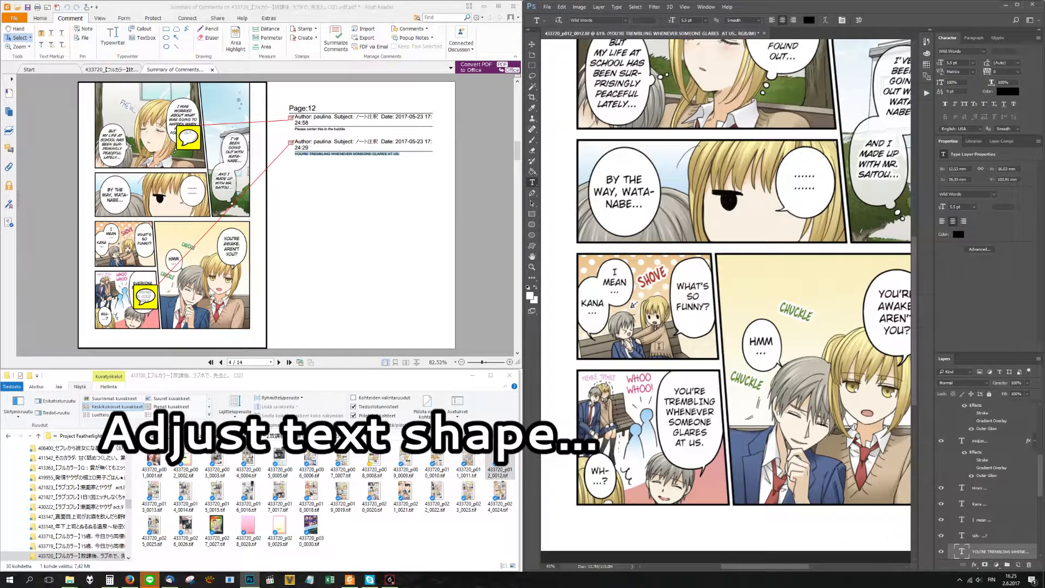
{"action": "scroll", "coordinate": [669, 342], "scroll_direction": "down", "scroll_amount": 1}
{"action": "scroll", "coordinate": [661, 346], "scroll_direction": "down", "scroll_amount": 2}
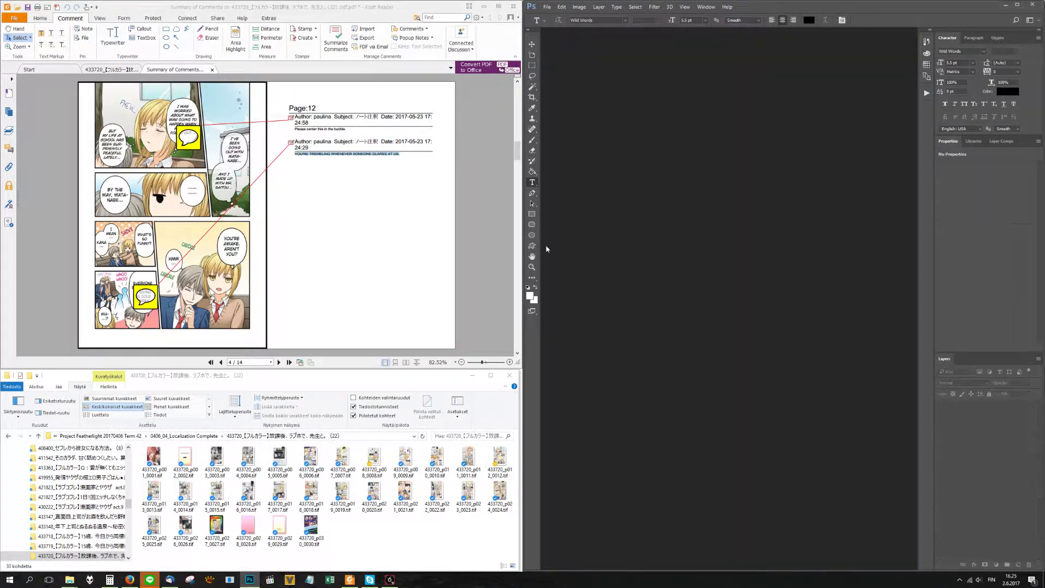
Advance the comment summary to the page 14 comment and open 433720_p014_0014.tif in Photoshop.
{"action": "left_click", "coordinate": [373, 191]}
{"action": "scroll", "coordinate": [374, 191], "scroll_direction": "down", "scroll_amount": 1}
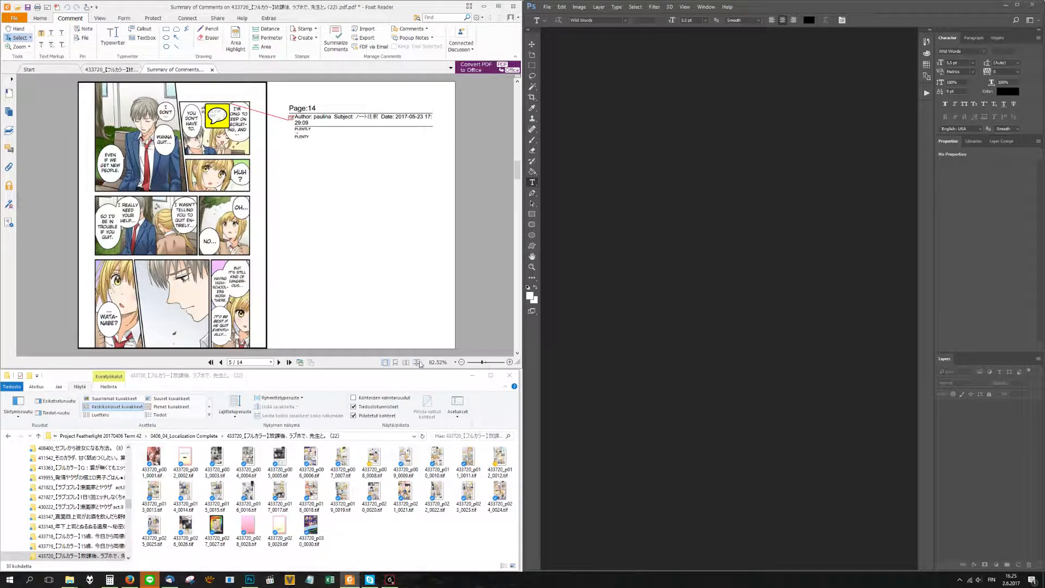
{"action": "left_click_drag", "start_coordinate": [199, 494], "coordinate": [712, 322]}
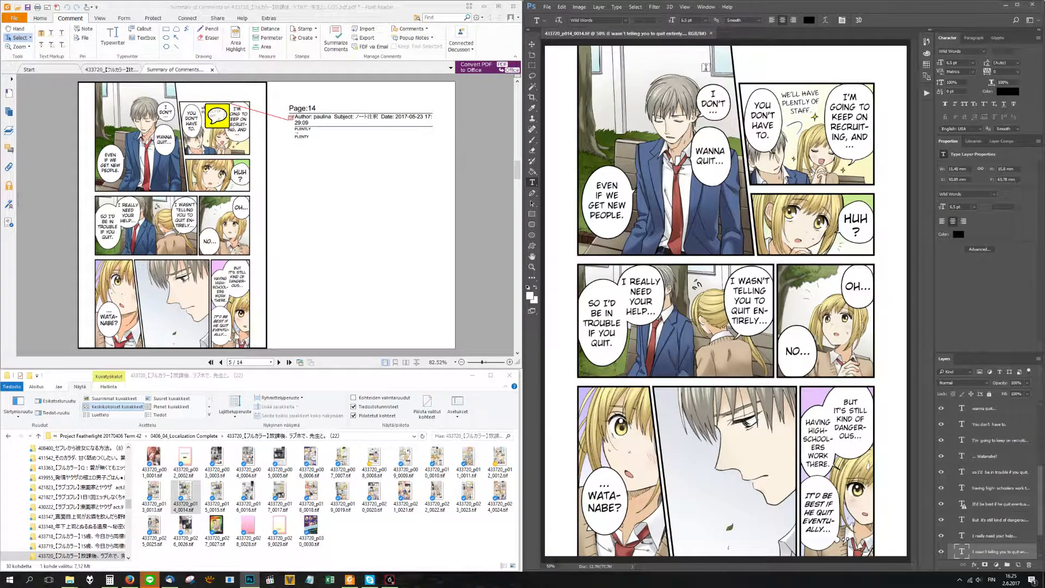
Correct "PLENTLY" to "PLENTY" in the "WE'LL HAVE PLENTLY OF STAFF..." text in the upper panel and exit text editing.
{"action": "scroll", "coordinate": [777, 47], "scroll_direction": "up", "scroll_amount": 5}
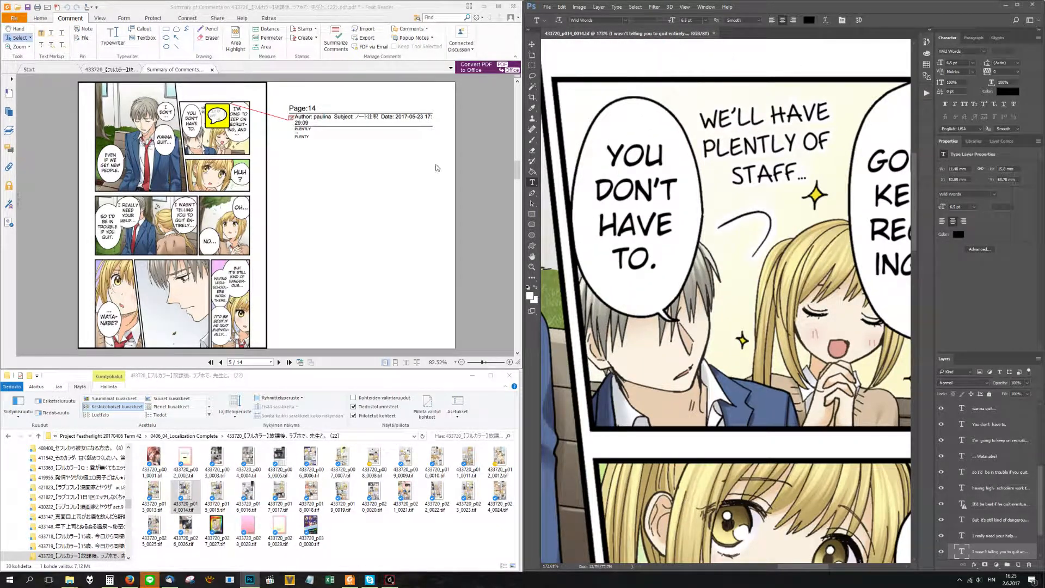
{"action": "left_click", "coordinate": [768, 140]}
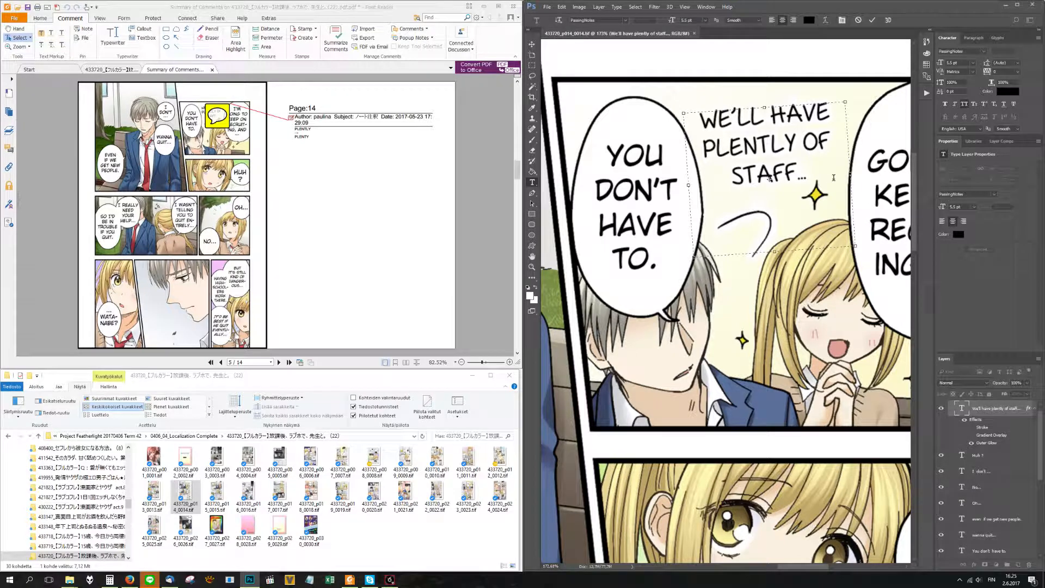
{"action": "key", "text": "BackSpace"}
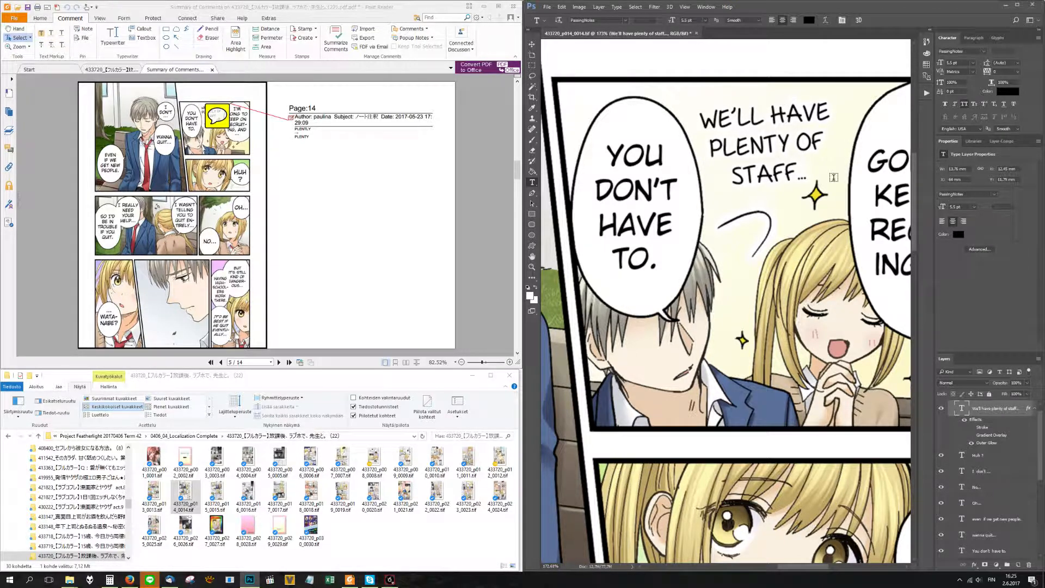
Save and close the page 14 file and advance the comment summary to the page 15 comment.
{"action": "key", "text": "ctrl+s"}
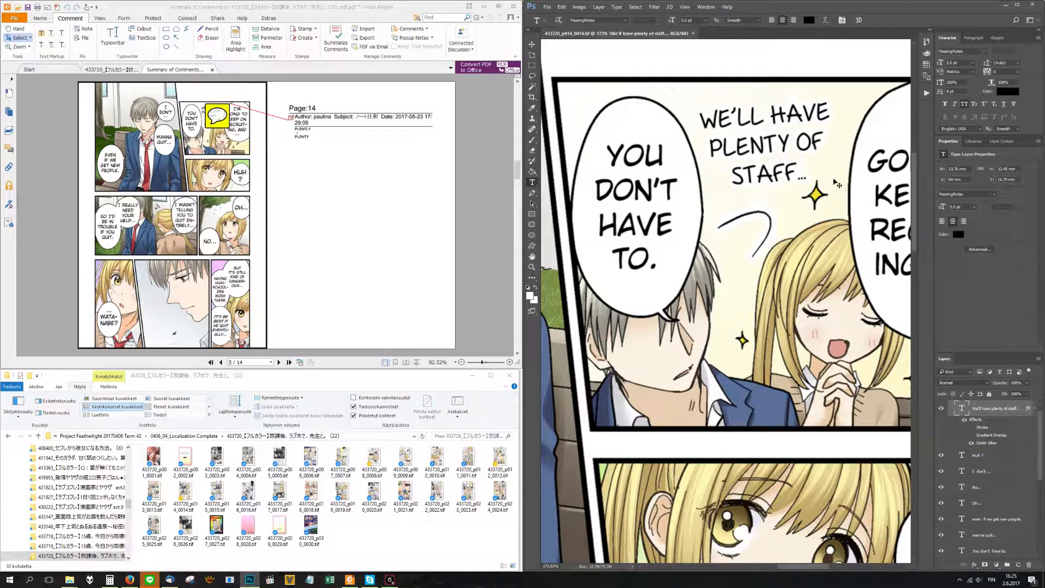
{"action": "key", "text": "ctrl+w"}
{"action": "left_click", "coordinate": [345, 153]}
{"action": "scroll", "coordinate": [344, 153], "scroll_direction": "down", "scroll_amount": 3}
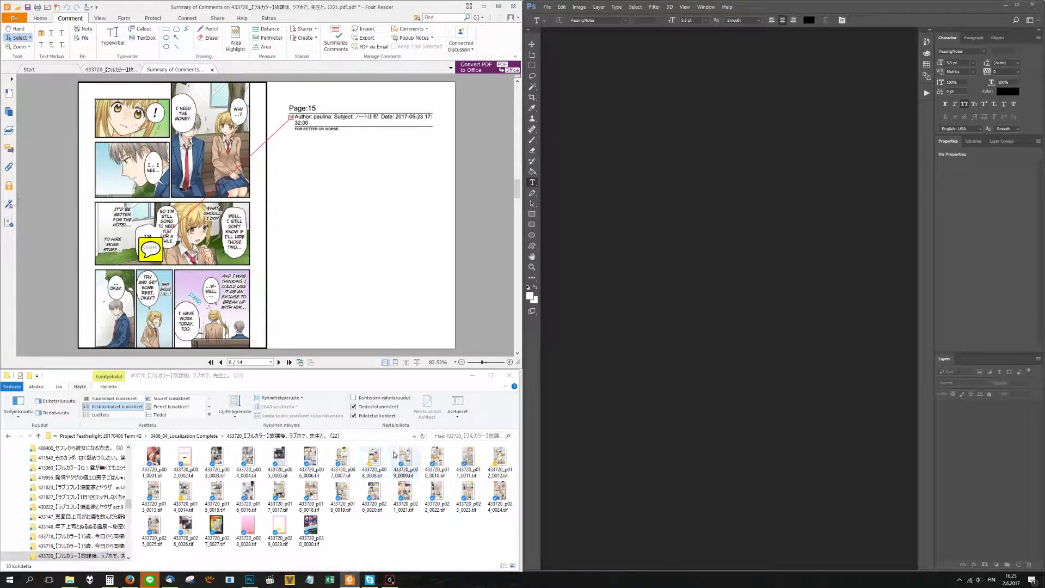
Open 433720_p015_0015.tif in Photoshop and replace the "I'M SORRY, THOUGH." text with "FOR BETTER OR WORSE." copied from the comment.
{"action": "left_click_drag", "start_coordinate": [216, 490], "coordinate": [687, 376]}
{"action": "left_click_drag", "start_coordinate": [364, 142], "coordinate": [283, 127]}
{"action": "key", "text": "ctrl+c"}
{"action": "left_click", "coordinate": [678, 359]}
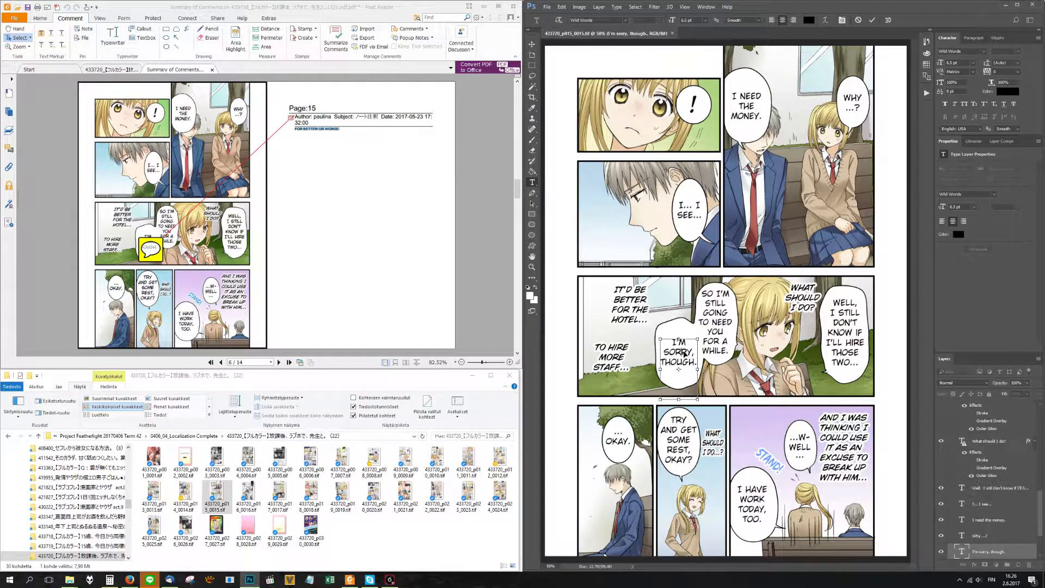
{"action": "key", "text": "ctrl+a"}
{"action": "key", "text": "ctrl+v"}
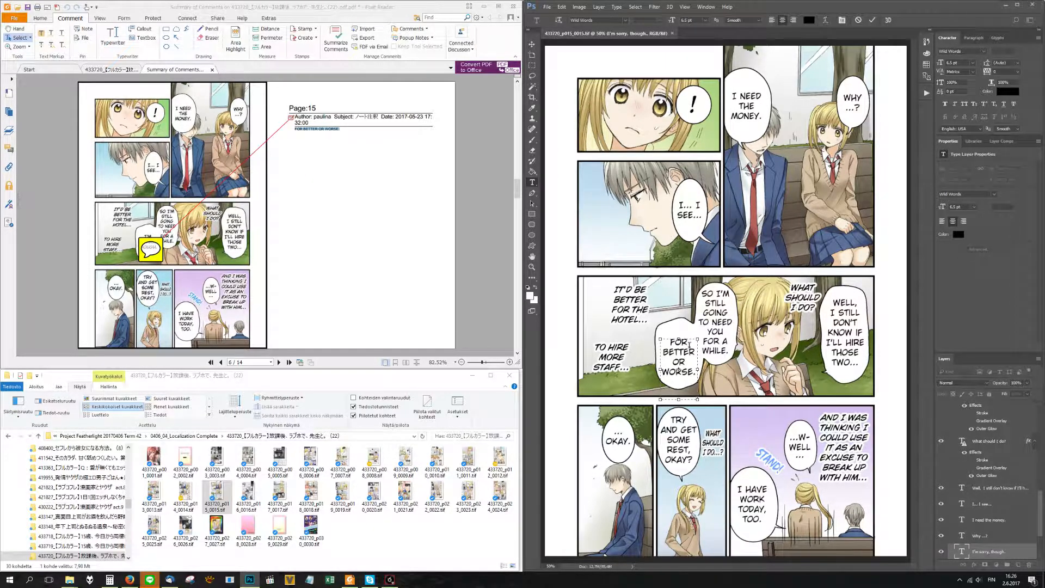
{"action": "key", "text": "ctrl+Return"}
Shift the "FOR BETTER OR WORSE." text up to centre it in its bubble, and save and close the page 15 file.
{"action": "scroll", "coordinate": [690, 352], "scroll_direction": "up", "scroll_amount": 3}
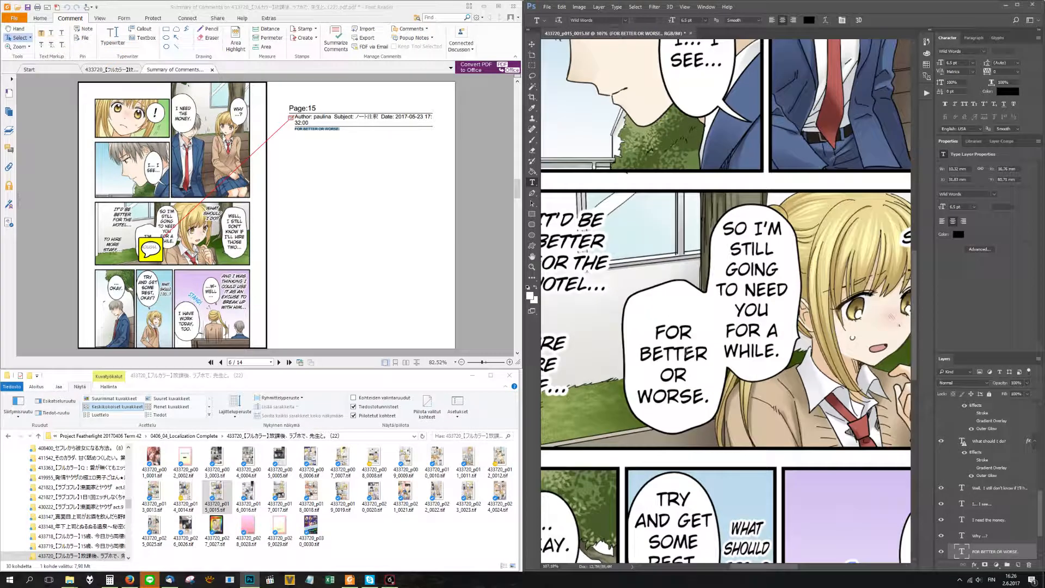
{"action": "left_click_drag", "start_coordinate": [687, 355], "coordinate": [690, 329]}
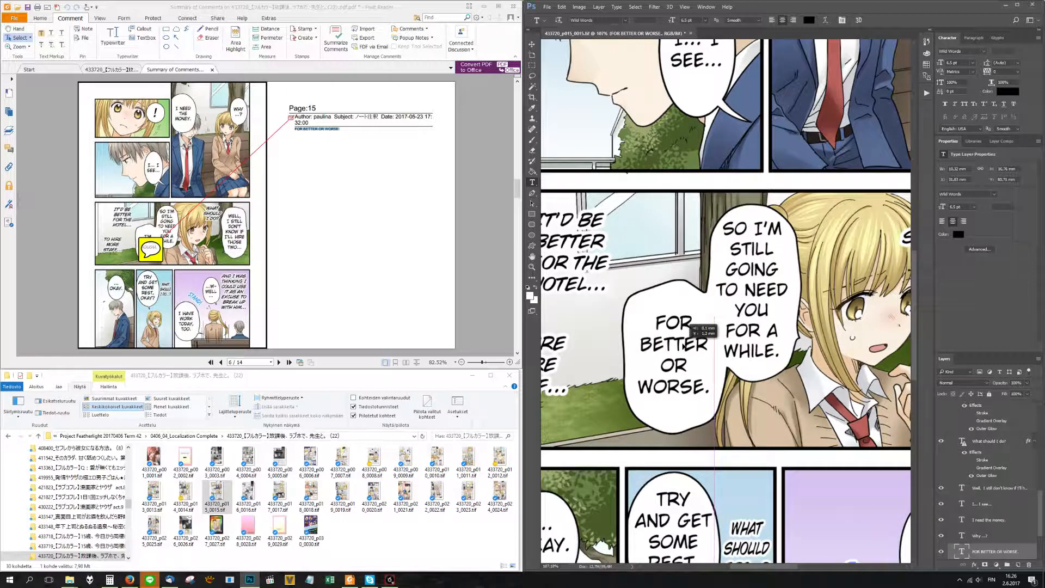
{"action": "scroll", "coordinate": [699, 354], "scroll_direction": "down", "scroll_amount": 3}
{"action": "key", "text": "ctrl+s"}
{"action": "key", "text": "ctrl+w"}
Advance the comment summary to the page 16 comments and open 433720_p016_0016.tif in Photoshop.
{"action": "left_click", "coordinate": [378, 244]}
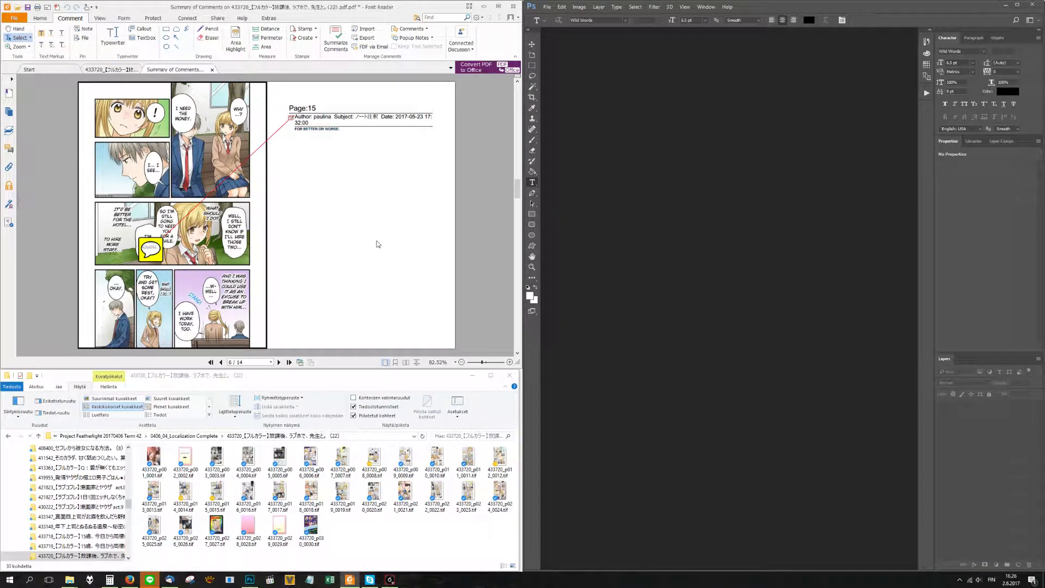
{"action": "key", "text": "Right"}
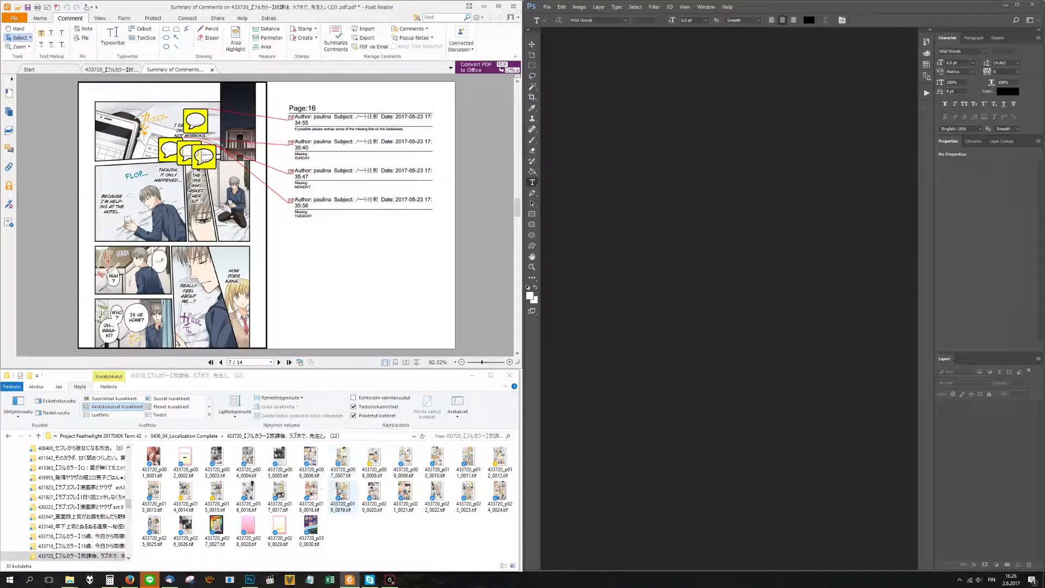
{"action": "left_click", "coordinate": [255, 492]}
{"action": "left_click_drag", "start_coordinate": [255, 492], "coordinate": [707, 326]}
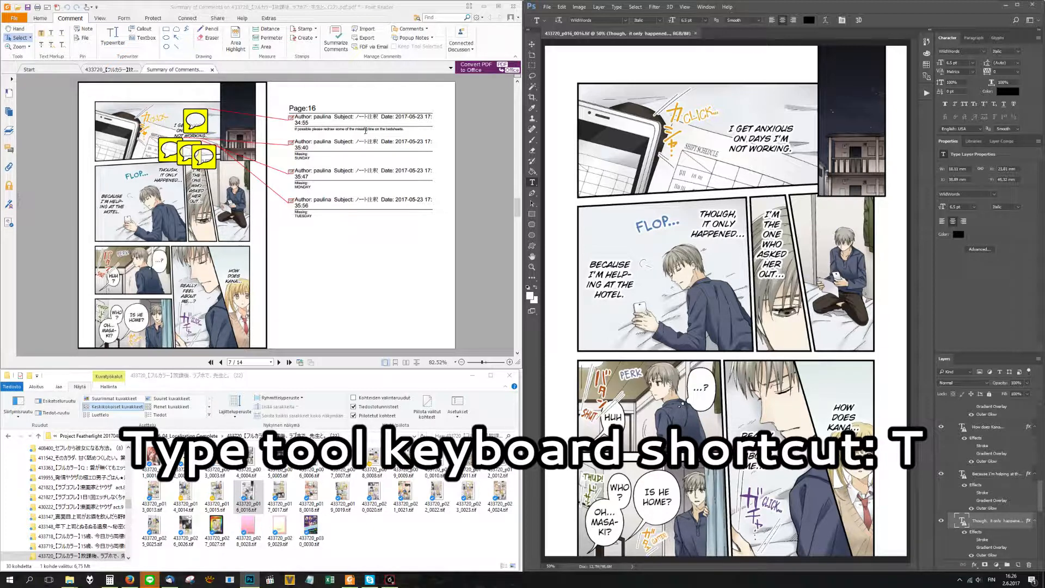
Examine the page 16 comment about redrawing the missing bedsheet lines and compare it with the page's upper panel.
{"action": "left_click_drag", "start_coordinate": [292, 132], "coordinate": [455, 117]}
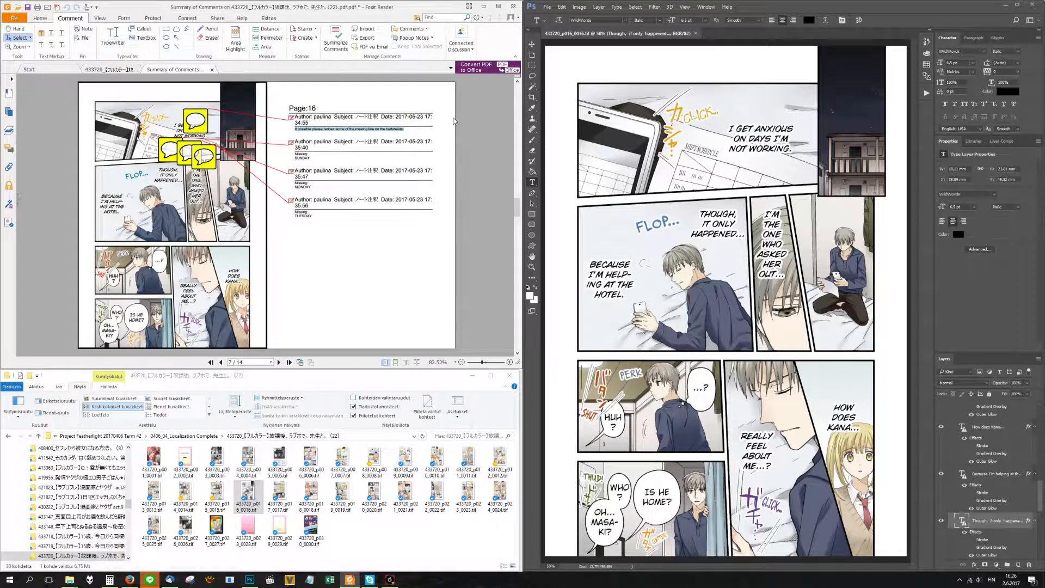
{"action": "scroll", "coordinate": [777, 88], "scroll_direction": "up", "scroll_amount": 11}
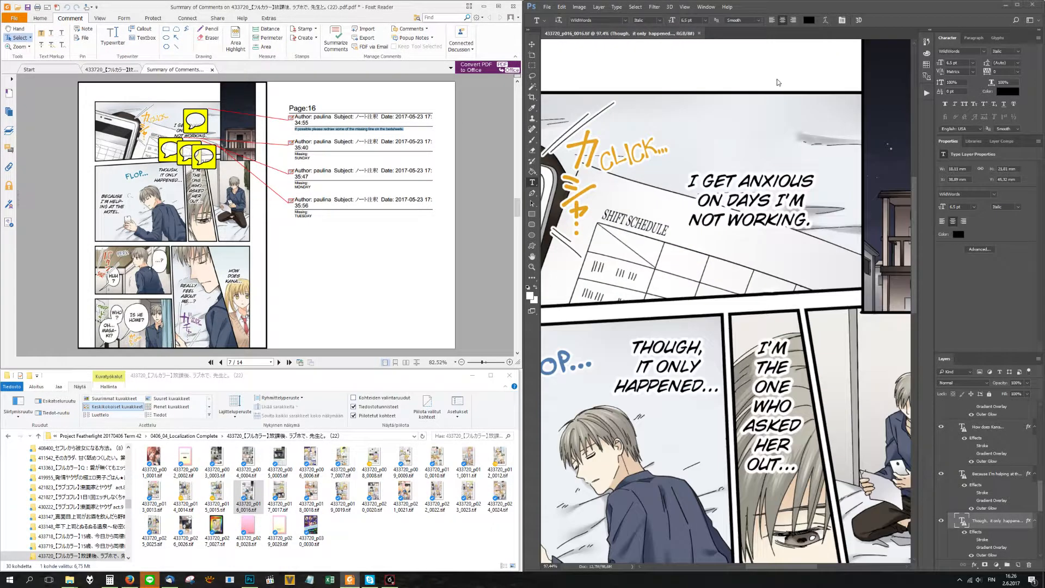
{"action": "key", "text": "Page_Up"}
{"action": "key", "text": "Page_Up"}
{"action": "scroll", "coordinate": [660, 201], "scroll_direction": "down", "scroll_amount": 1}
{"action": "scroll", "coordinate": [354, 182], "scroll_direction": "up", "scroll_amount": 1}
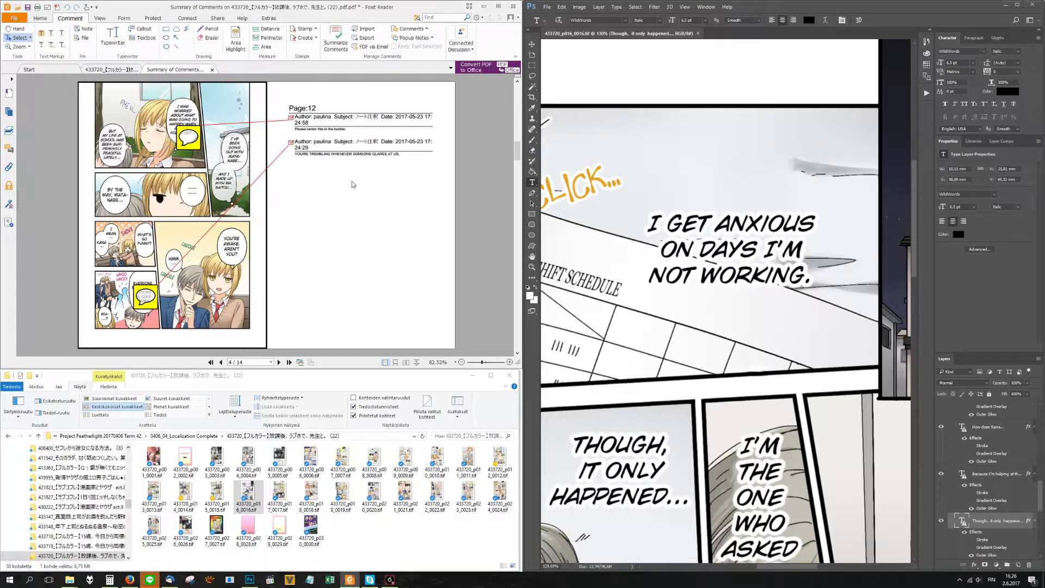
{"action": "scroll", "coordinate": [354, 182], "scroll_direction": "down", "scroll_amount": 2}
{"action": "scroll", "coordinate": [445, 169], "scroll_direction": "down", "scroll_amount": 1}
{"action": "scroll", "coordinate": [719, 163], "scroll_direction": "down", "scroll_amount": 1}
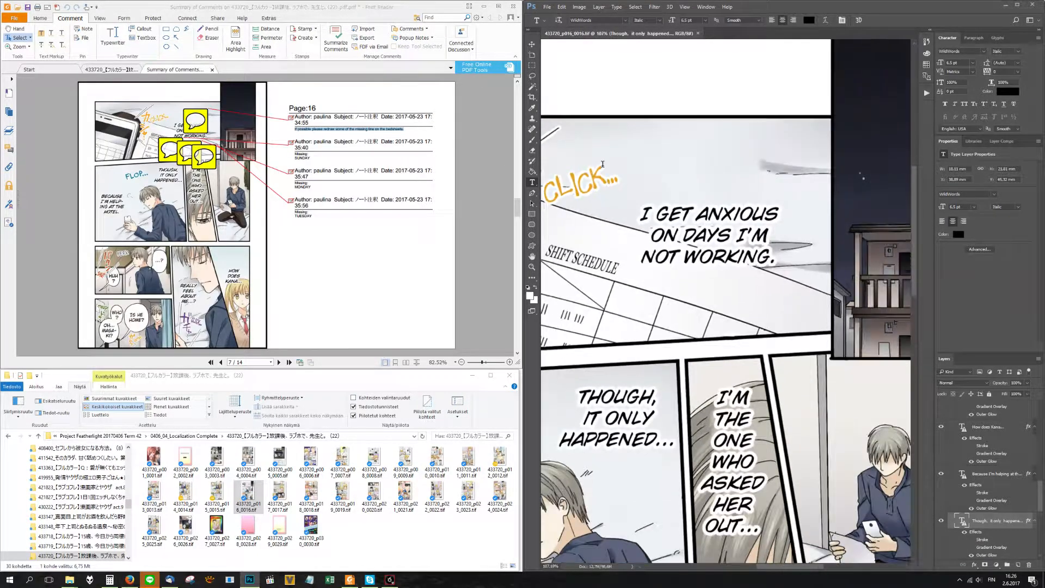
Compare the upper panel with Layer 1 of the Clean group hidden and shown to examine the original bedsheet lines.
{"action": "scroll", "coordinate": [726, 141], "scroll_direction": "down", "scroll_amount": 1}
{"action": "scroll", "coordinate": [980, 496], "scroll_direction": "down", "scroll_amount": 5}
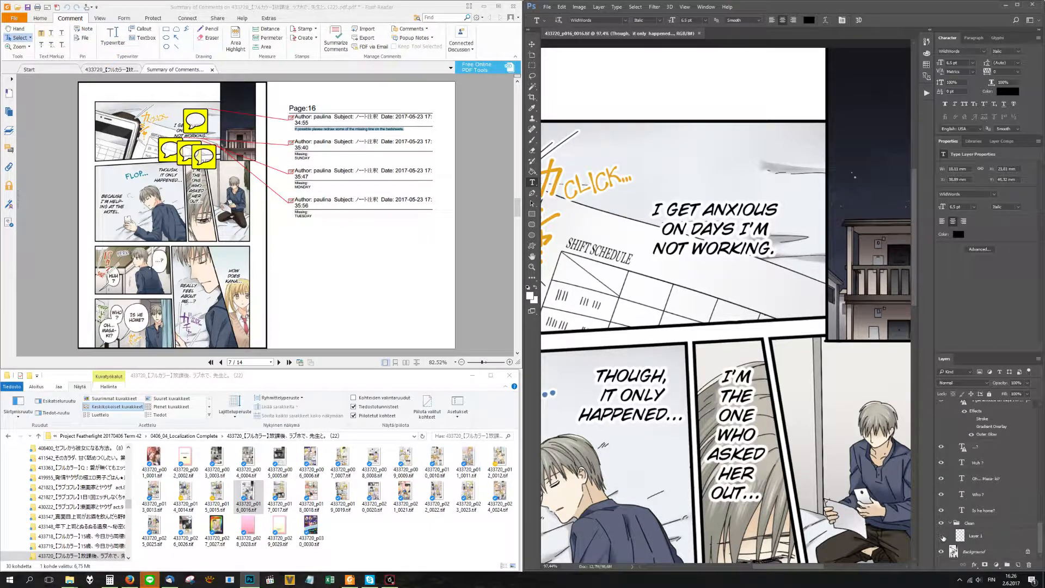
{"action": "left_click", "coordinate": [943, 537]}
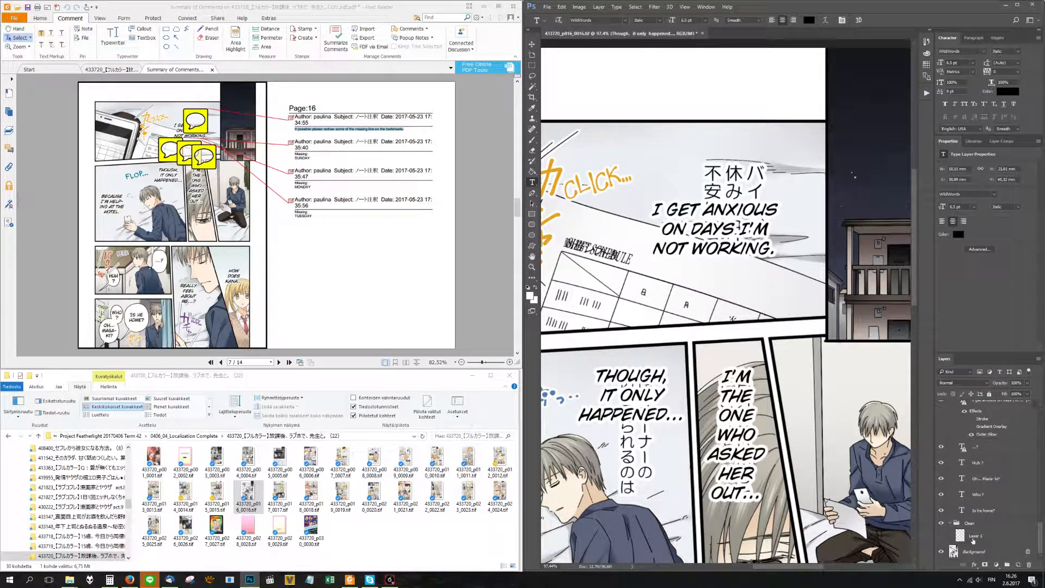
{"action": "left_click", "coordinate": [942, 538]}
{"action": "left_click", "coordinate": [943, 537]}
{"action": "left_click", "coordinate": [943, 538]}
{"action": "scroll", "coordinate": [790, 99], "scroll_direction": "up", "scroll_amount": 11}
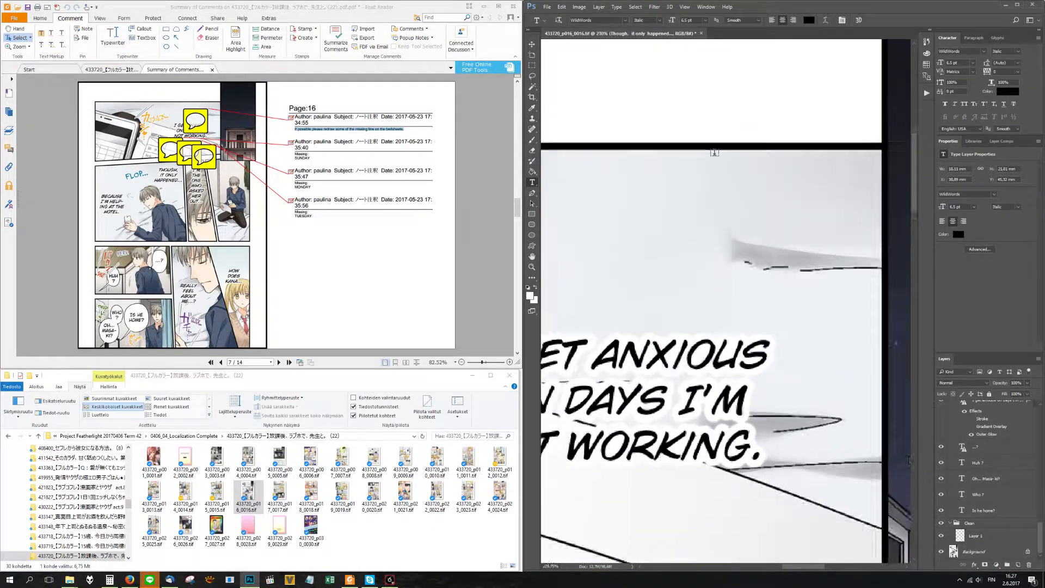
{"action": "scroll", "coordinate": [854, 188], "scroll_direction": "down", "scroll_amount": 2}
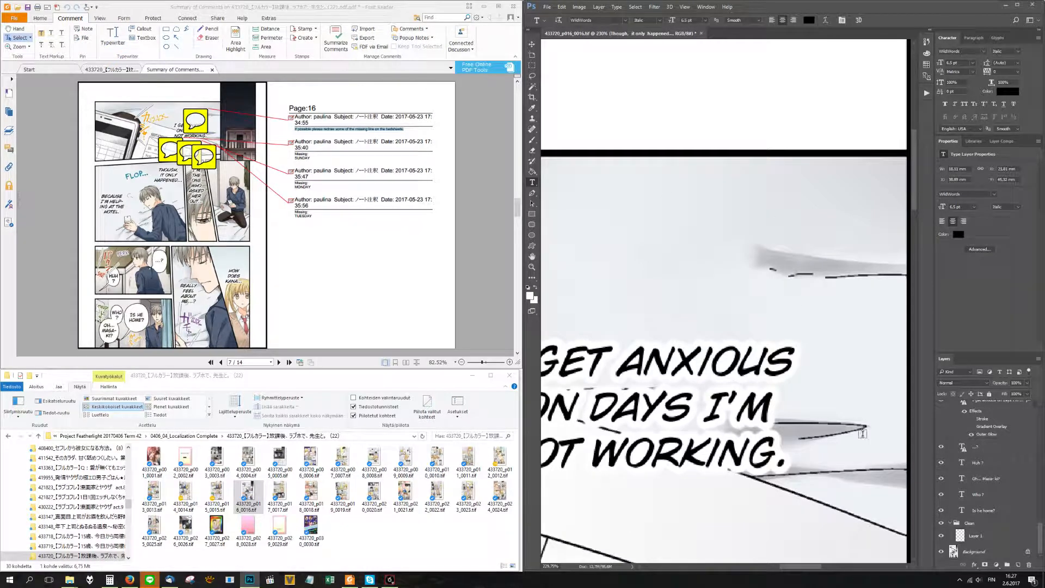
{"action": "left_click", "coordinate": [942, 537]}
{"action": "left_click", "coordinate": [941, 536]}
{"action": "left_click", "coordinate": [942, 537]}
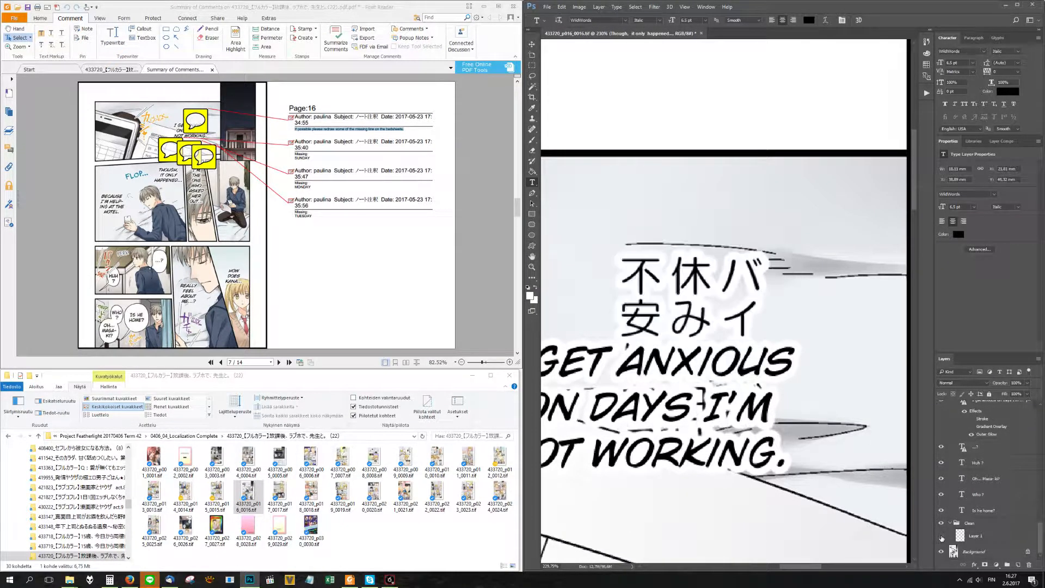
{"action": "left_click", "coordinate": [942, 536]}
{"action": "left_click", "coordinate": [944, 537]}
{"action": "left_click", "coordinate": [943, 538]}
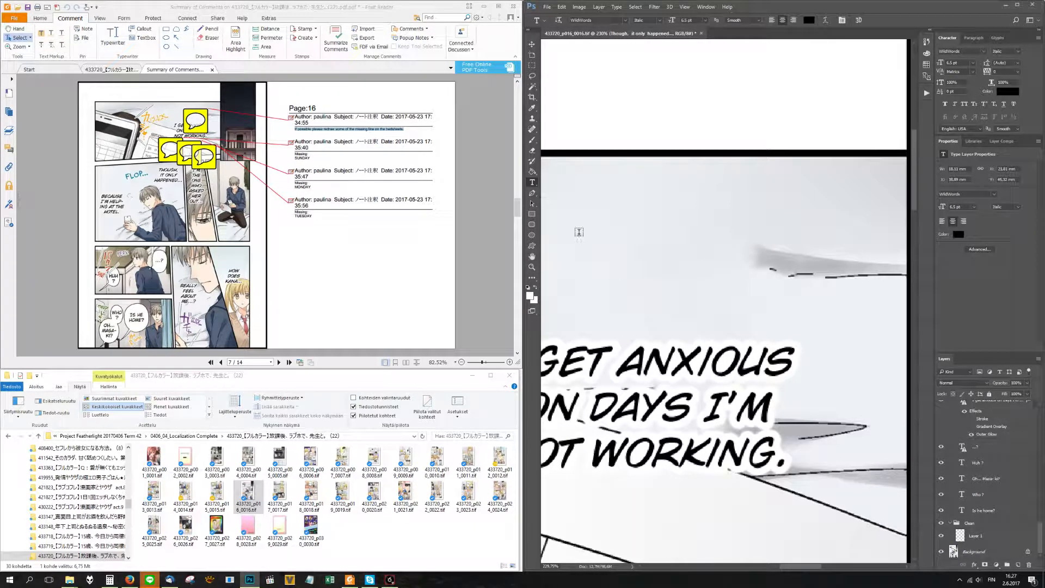
Erase Layer 1 along the bedsheet fold above the "I GET ANXIOUS..." text to restore the original line.
{"action": "left_click", "coordinate": [533, 149]}
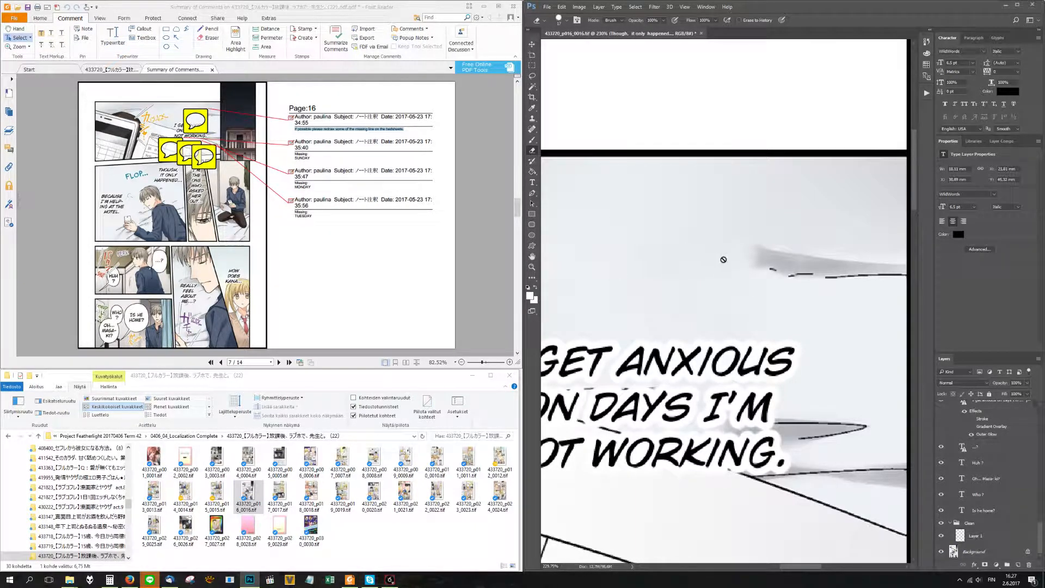
{"action": "left_click", "coordinate": [976, 537]}
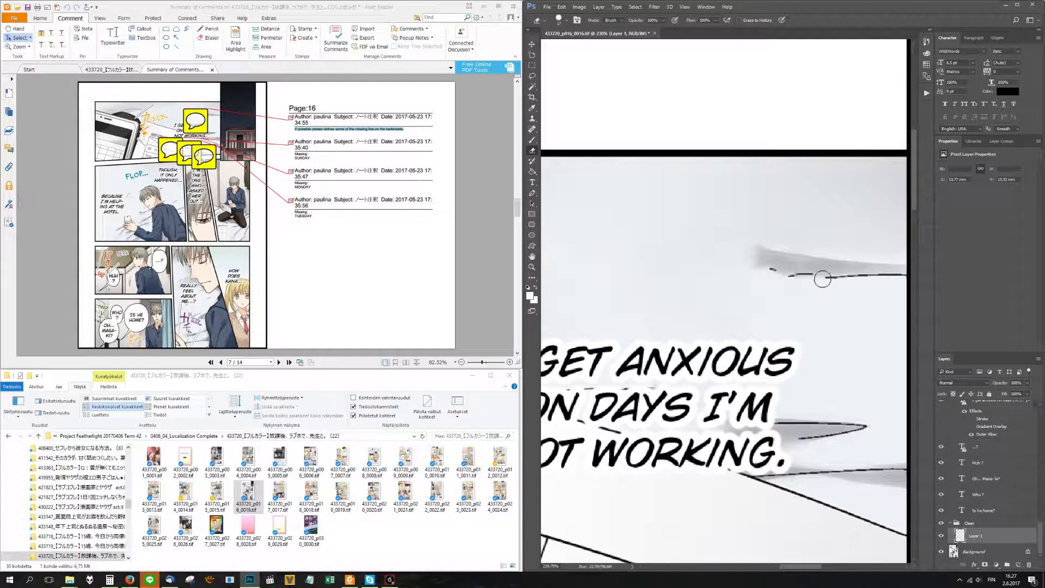
{"action": "mouse_move", "coordinate": [757, 266]}
{"action": "left_mouse_down"}
{"action": "mouse_move", "coordinate": [770, 246]}
{"action": "mouse_move", "coordinate": [752, 260]}
{"action": "mouse_move", "coordinate": [786, 280]}
{"action": "mouse_move", "coordinate": [761, 280]}
{"action": "mouse_move", "coordinate": [737, 243]}
{"action": "mouse_move", "coordinate": [613, 248]}
{"action": "left_mouse_up"}
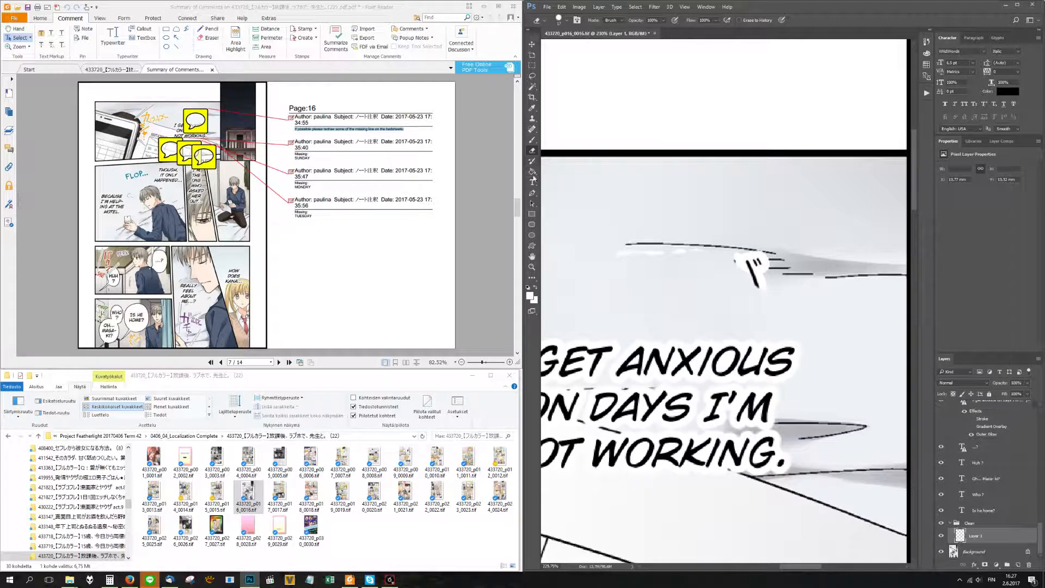
Remove the leftover character strokes and white outlines around the restored bedsheet line with the Spot Healing Brush, and check against the uncleaned page.
{"action": "key", "text": "j"}
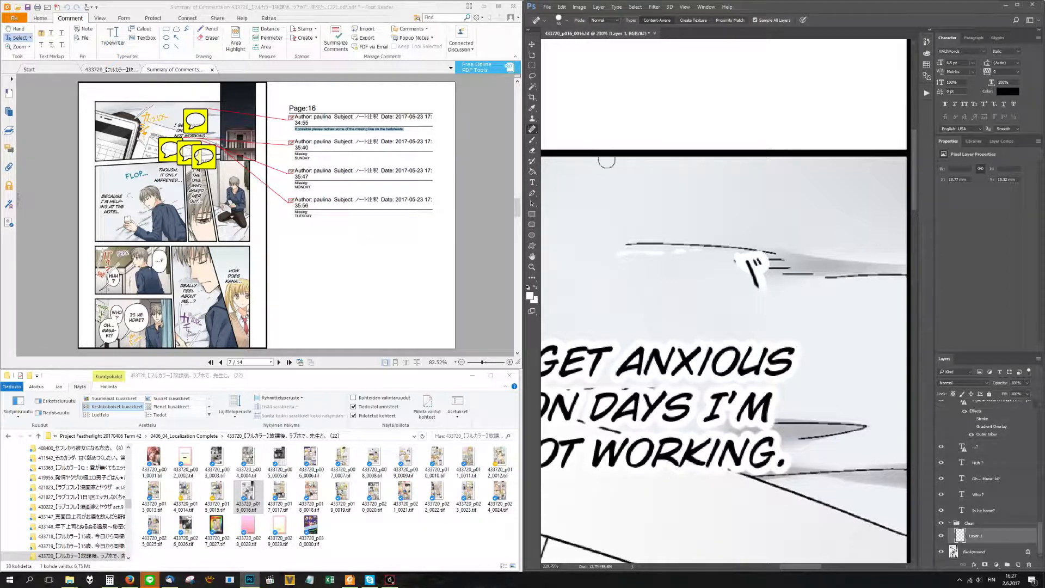
{"action": "right_click", "coordinate": [613, 168]}
{"action": "left_click_drag", "start_coordinate": [657, 205], "coordinate": [653, 205]}
{"action": "left_click", "coordinate": [797, 3]}
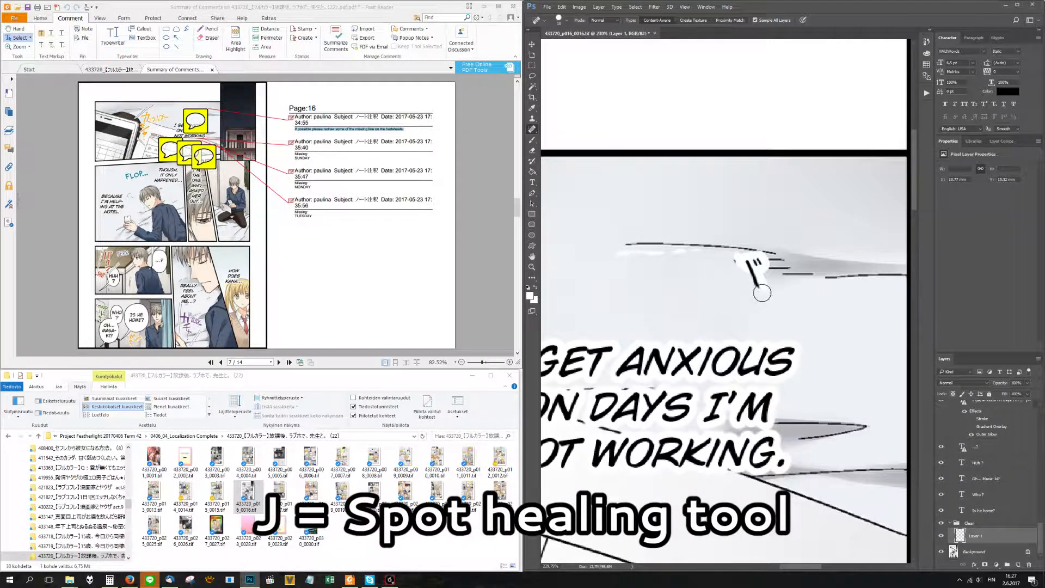
{"action": "mouse_move", "coordinate": [773, 285]}
{"action": "left_mouse_down"}
{"action": "mouse_move", "coordinate": [759, 260]}
{"action": "mouse_move", "coordinate": [614, 256]}
{"action": "left_mouse_up"}
{"action": "mouse_move", "coordinate": [753, 270]}
{"action": "left_mouse_down"}
{"action": "mouse_move", "coordinate": [724, 258]}
{"action": "mouse_move", "coordinate": [773, 280]}
{"action": "left_mouse_up"}
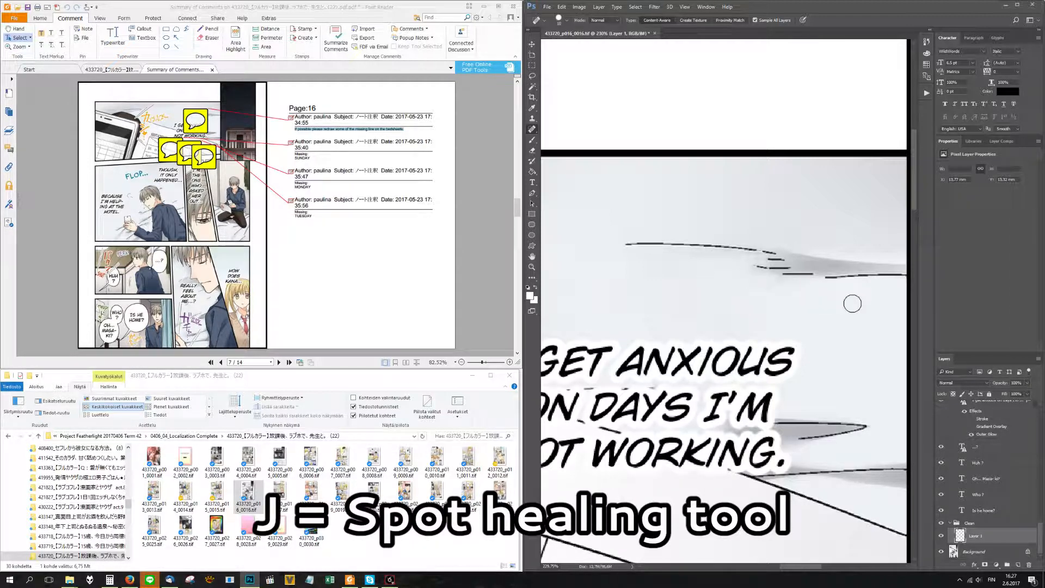
{"action": "scroll", "coordinate": [762, 277], "scroll_direction": "down", "scroll_amount": 5}
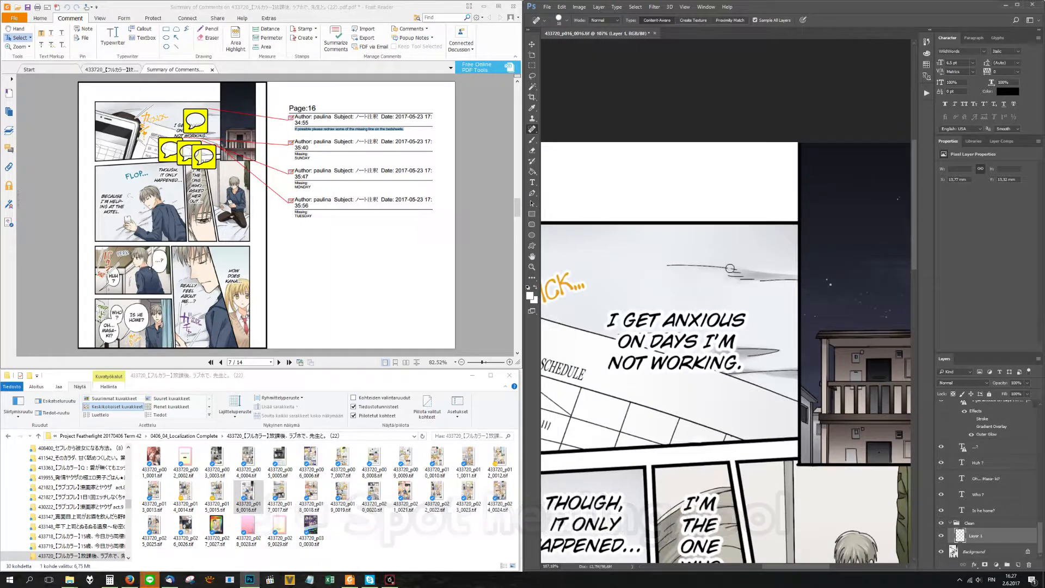
{"action": "scroll", "coordinate": [771, 297], "scroll_direction": "down", "scroll_amount": 2}
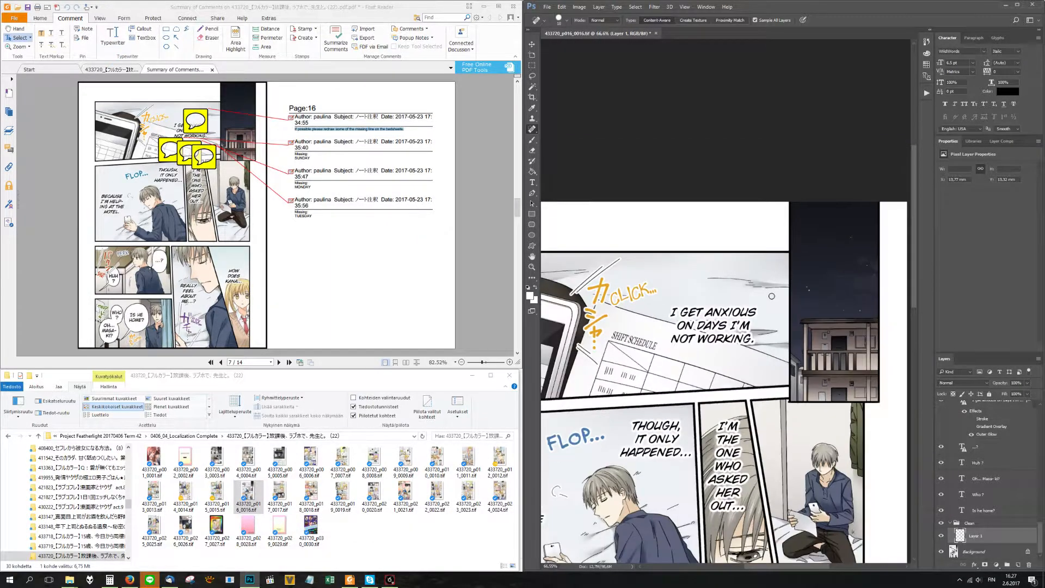
{"action": "left_click", "coordinate": [943, 524]}
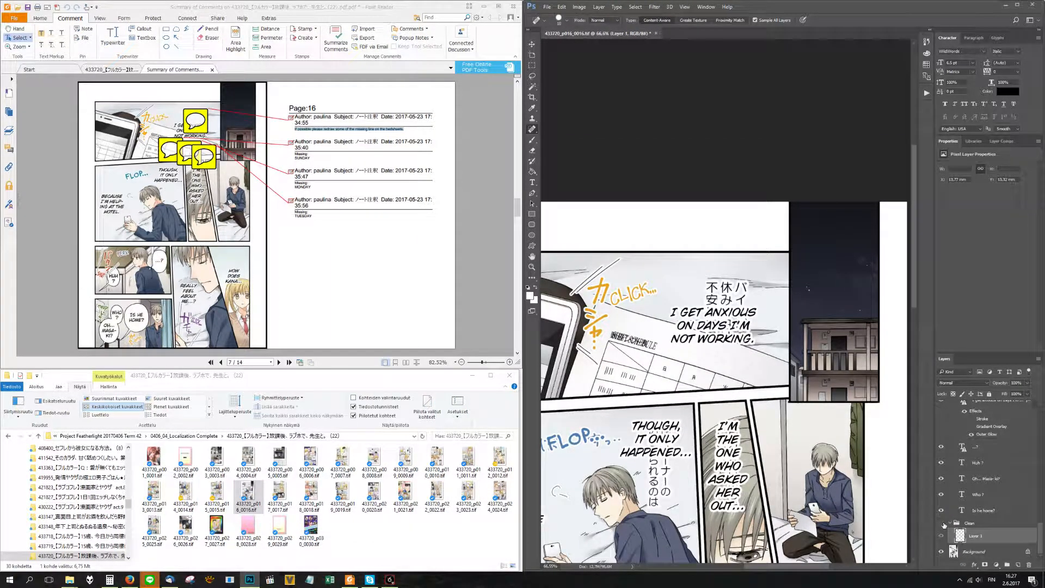
{"action": "left_click", "coordinate": [942, 523]}
Add the text SUNDAY in the first day cell of the shift schedule, using the "SHIFT SCHEDULE" text's font.
{"action": "scroll", "coordinate": [631, 314], "scroll_direction": "down", "scroll_amount": 2}
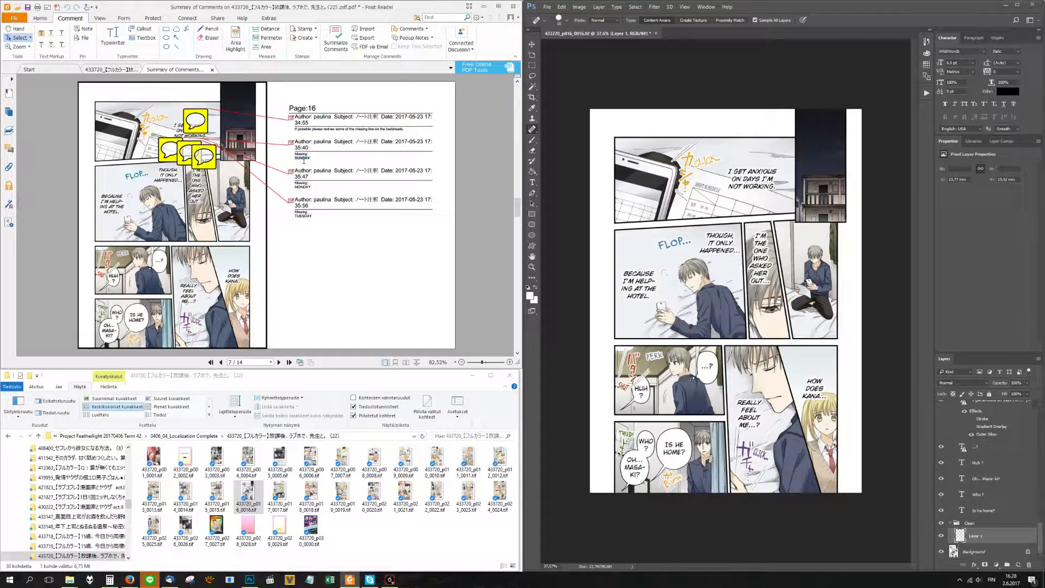
{"action": "scroll", "coordinate": [742, 252], "scroll_direction": "up", "scroll_amount": 13}
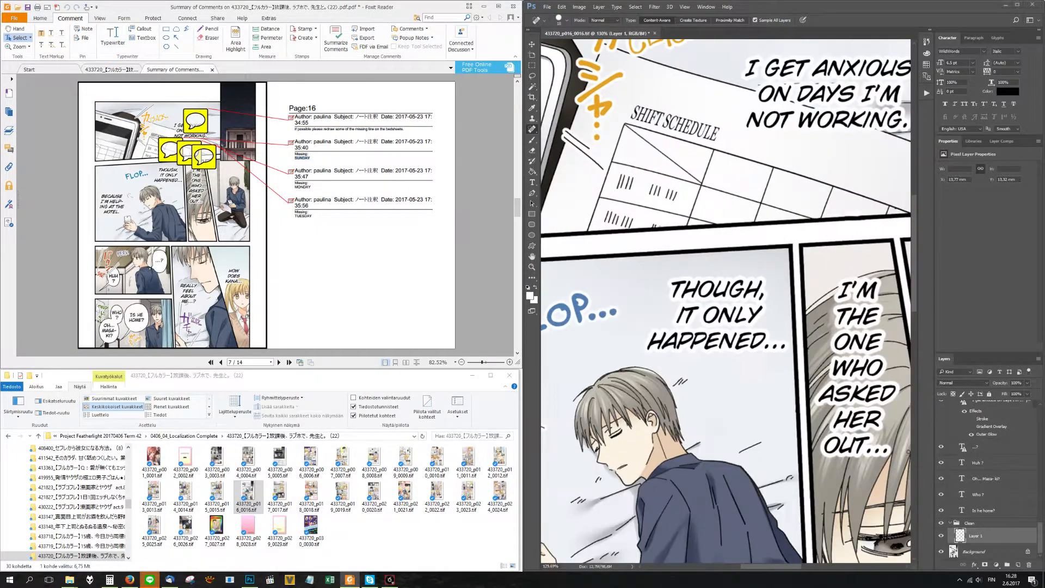
{"action": "left_click", "coordinate": [944, 537]}
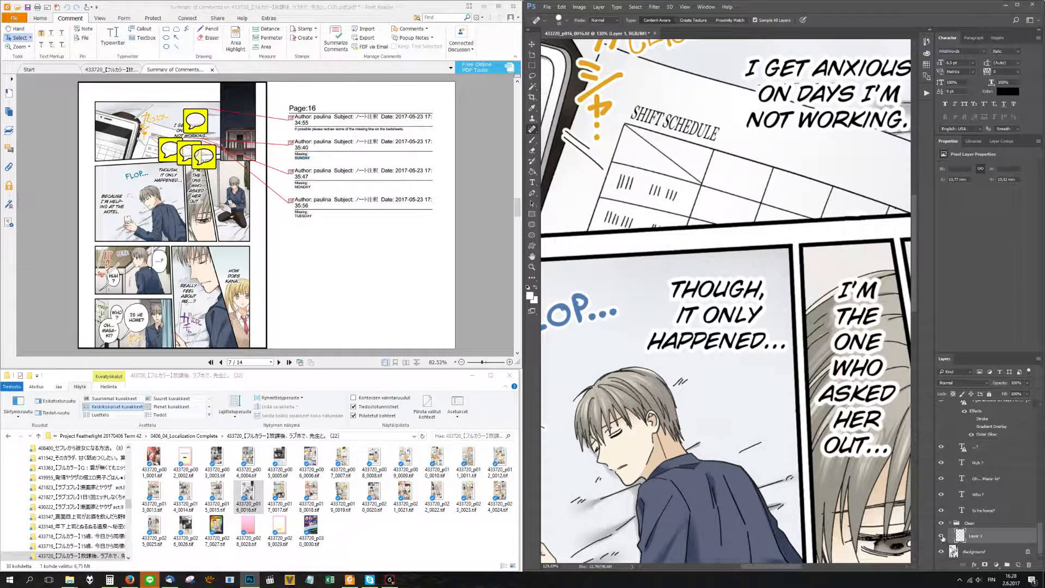
{"action": "left_click", "coordinate": [941, 536]}
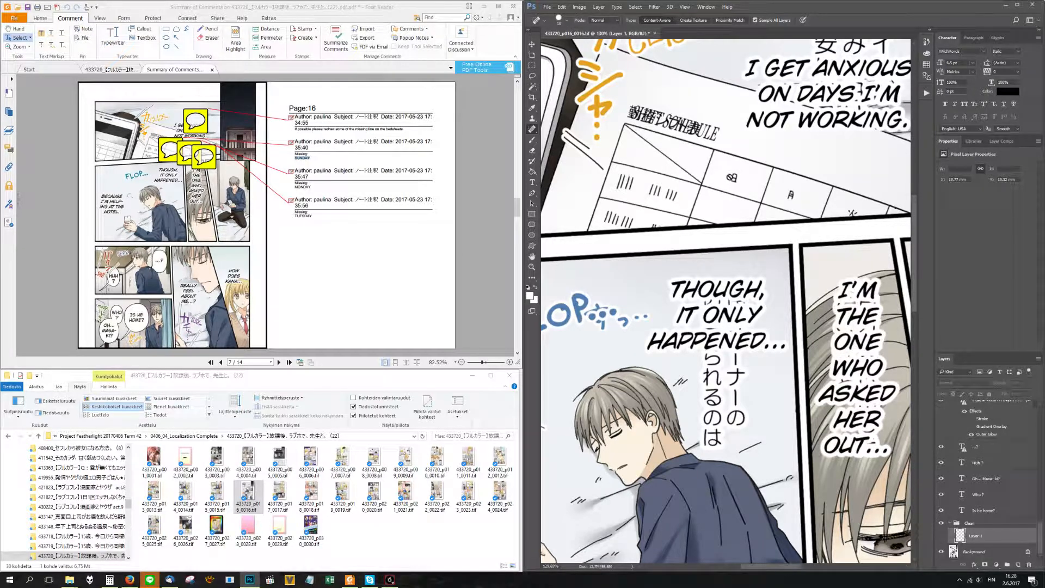
{"action": "left_click", "coordinate": [941, 536]}
{"action": "left_click", "coordinate": [533, 182]}
{"action": "left_click", "coordinate": [658, 121]}
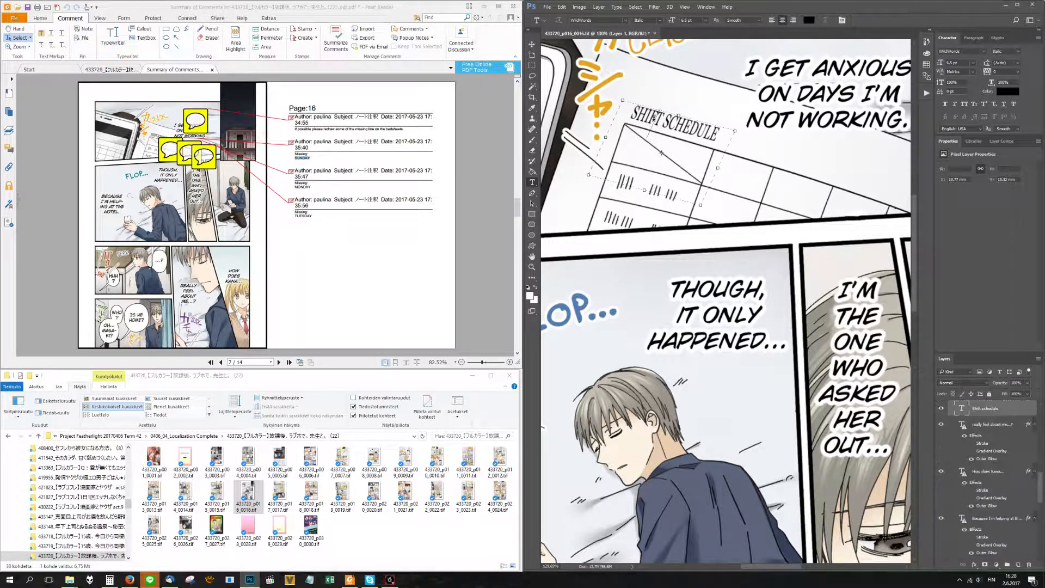
{"action": "left_click", "coordinate": [733, 178]}
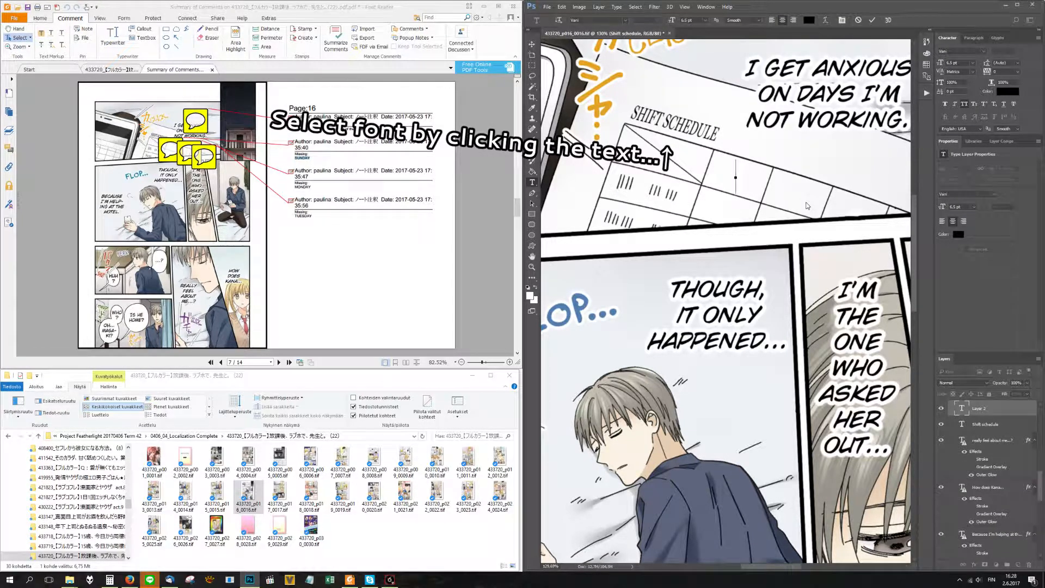
{"action": "type", "text": "SUNDAY"}
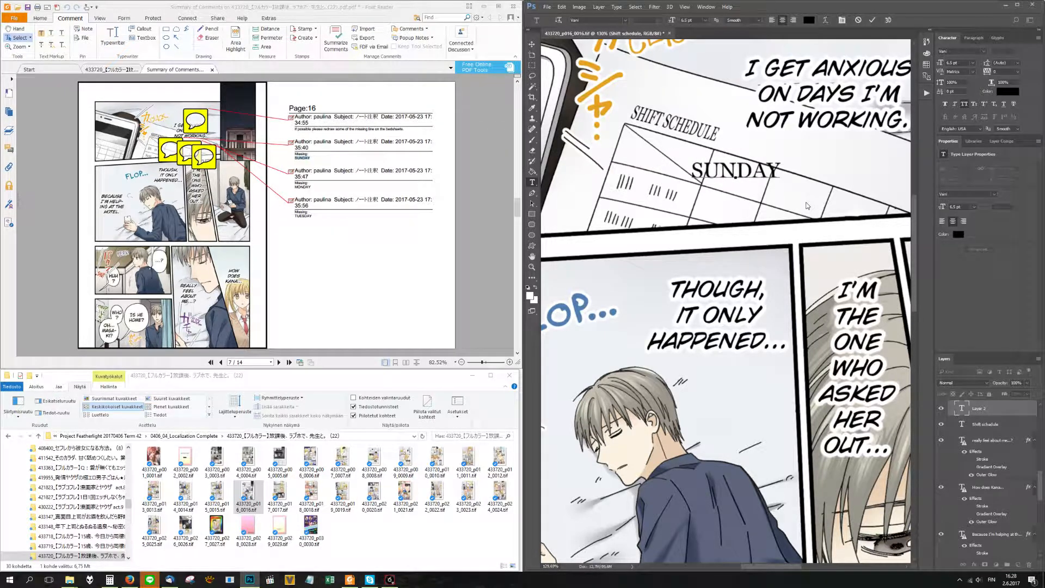
Rotate, skew and shrink the SUNDAY text to match the slant of its cell, and centre it there.
{"action": "key", "text": "ctrl"}
{"action": "mouse_move", "coordinate": [783, 179]}
{"action": "left_mouse_down"}
{"action": "mouse_move", "coordinate": [745, 166]}
{"action": "mouse_move", "coordinate": [739, 177]}
{"action": "mouse_move", "coordinate": [773, 197]}
{"action": "left_mouse_up"}
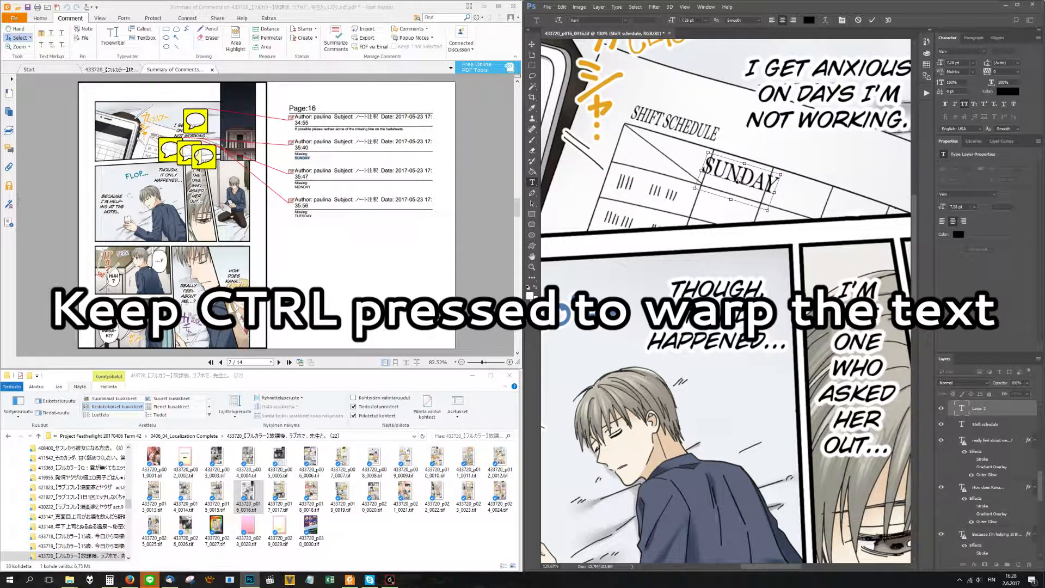
{"action": "key", "text": "Return"}
{"action": "left_click_drag", "start_coordinate": [727, 171], "coordinate": [753, 186]}
{"action": "key", "text": "Return"}
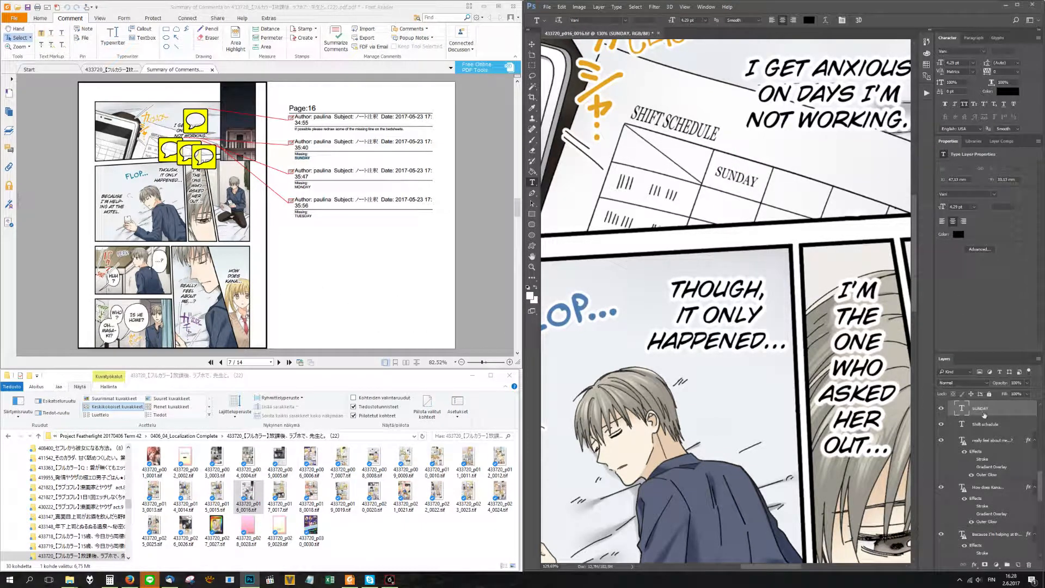
Duplicate the SUNDAY text layer, move the copy into the adjacent schedule cell and change its text to MONDAY.
{"action": "right_click", "coordinate": [985, 415]}
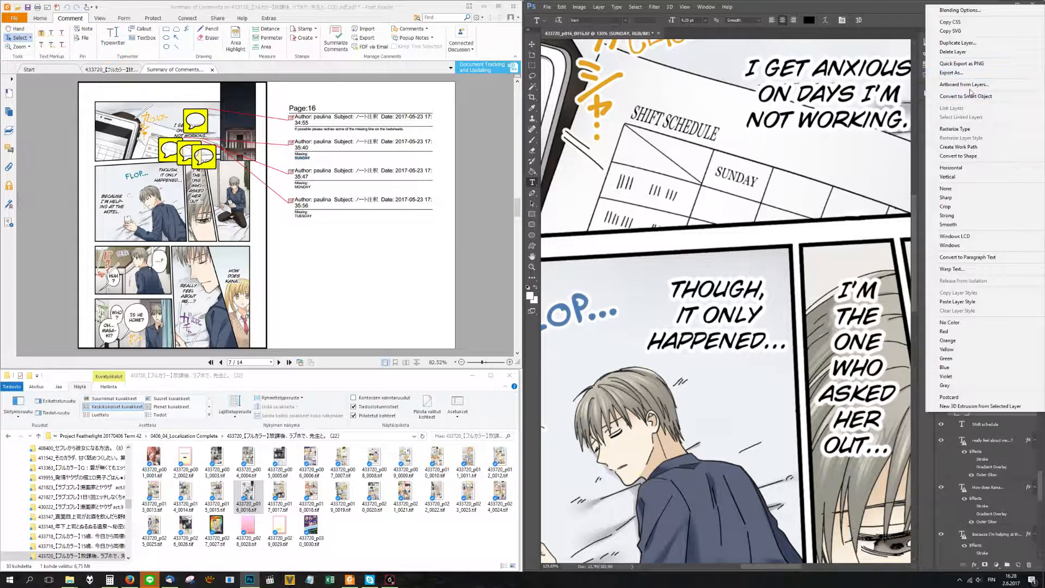
{"action": "left_click", "coordinate": [964, 43]}
{"action": "left_click", "coordinate": [594, 182]}
{"action": "left_click_drag", "start_coordinate": [741, 180], "coordinate": [797, 199]}
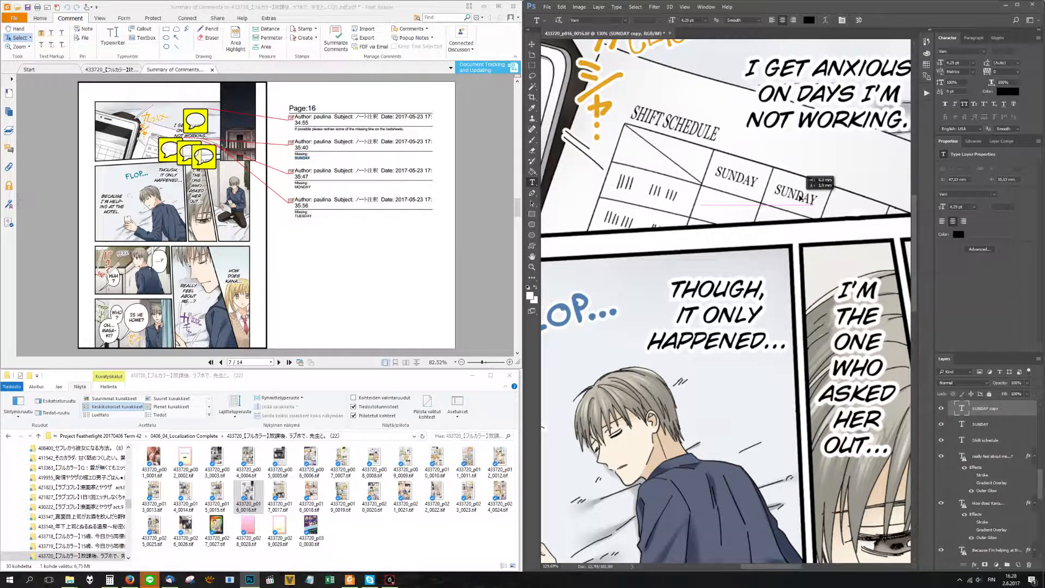
{"action": "double_click", "coordinate": [808, 190]}
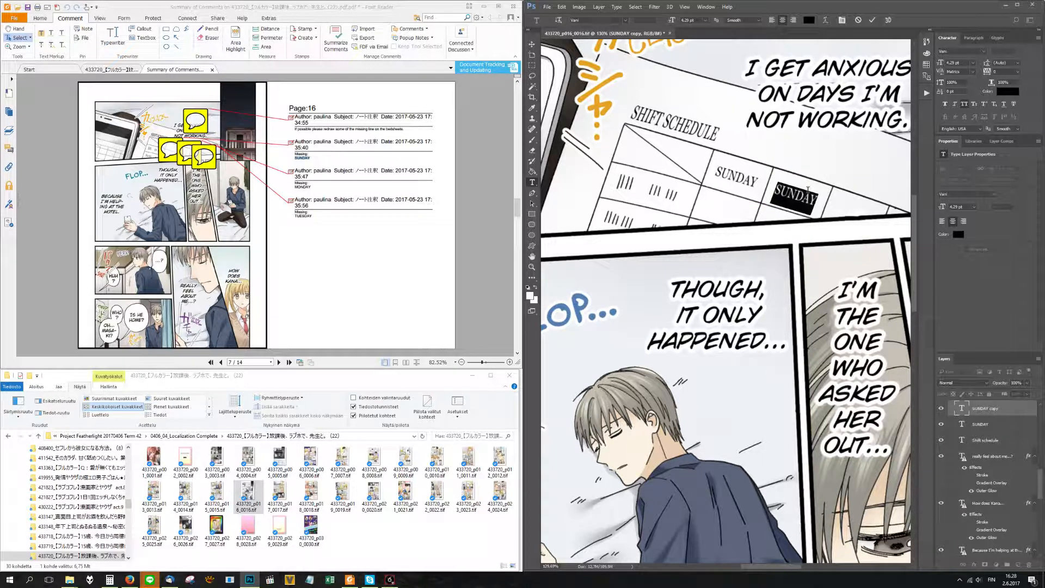
{"action": "type", "text": "MONDAY"}
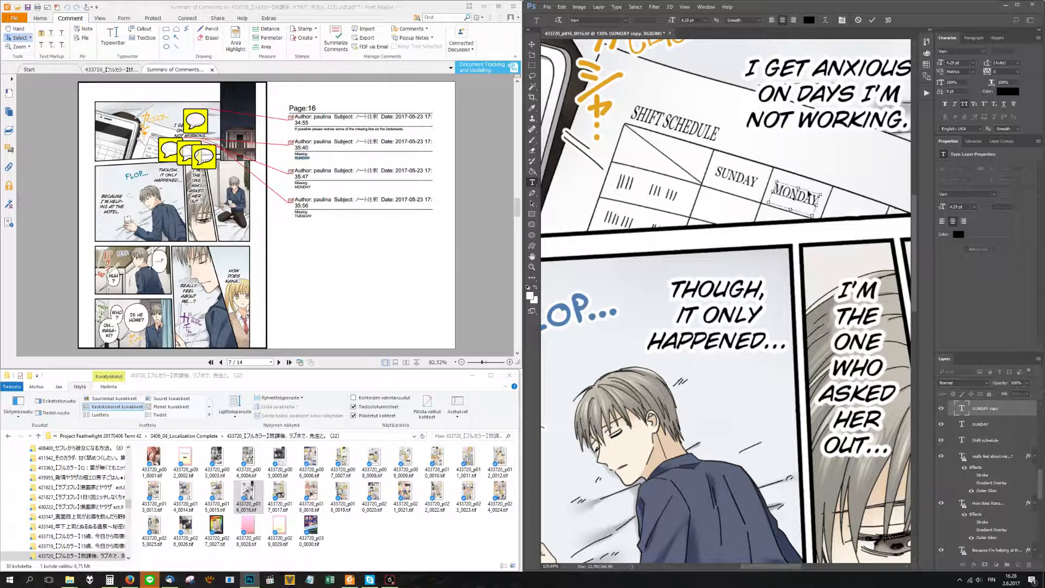
{"action": "key", "text": "ctrl+Return"}
Duplicate the MONDAY text layer, change the copy's text to TUESDAY and position it in the following schedule cell.
{"action": "right_click", "coordinate": [987, 424]}
{"action": "left_click", "coordinate": [971, 41]}
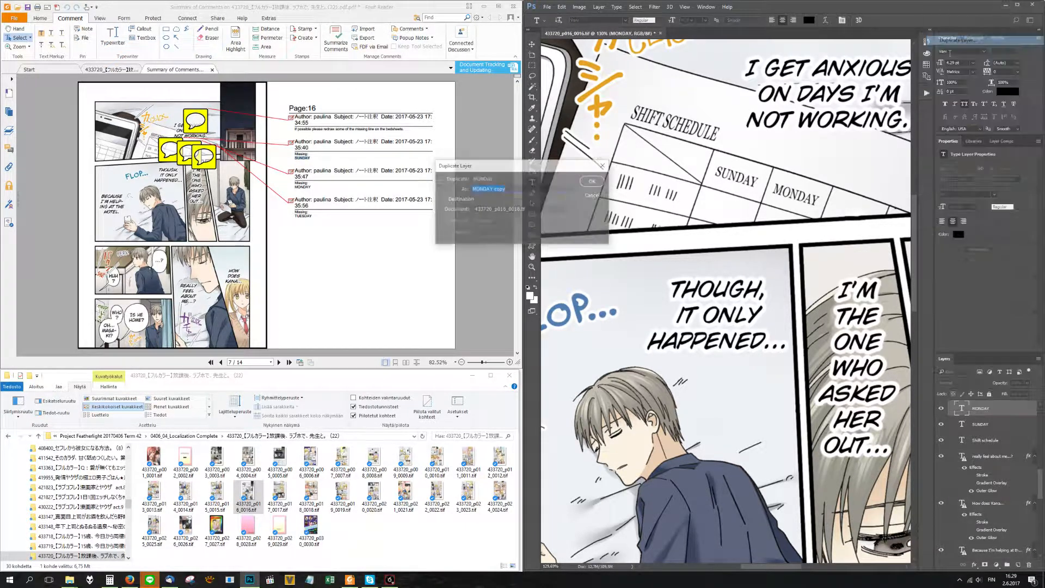
{"action": "left_click", "coordinate": [593, 181]}
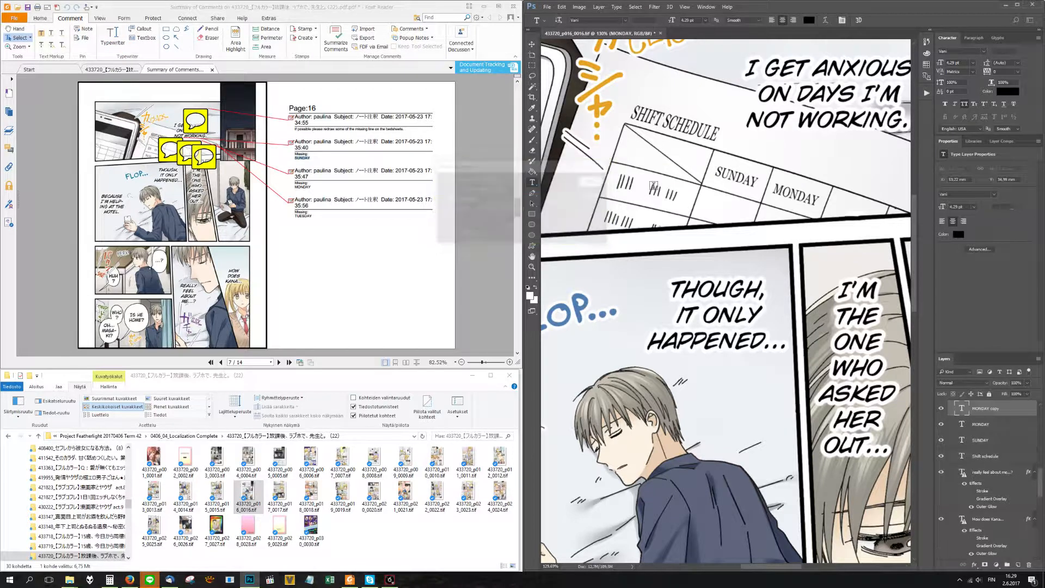
{"action": "left_click_drag", "start_coordinate": [813, 202], "coordinate": [869, 219]}
{"action": "double_click", "coordinate": [869, 217]}
{"action": "type", "text": "TUESDAY"}
{"action": "key", "text": "ctrl+Return"}
{"action": "scroll", "coordinate": [870, 211], "scroll_direction": "up", "scroll_amount": 5}
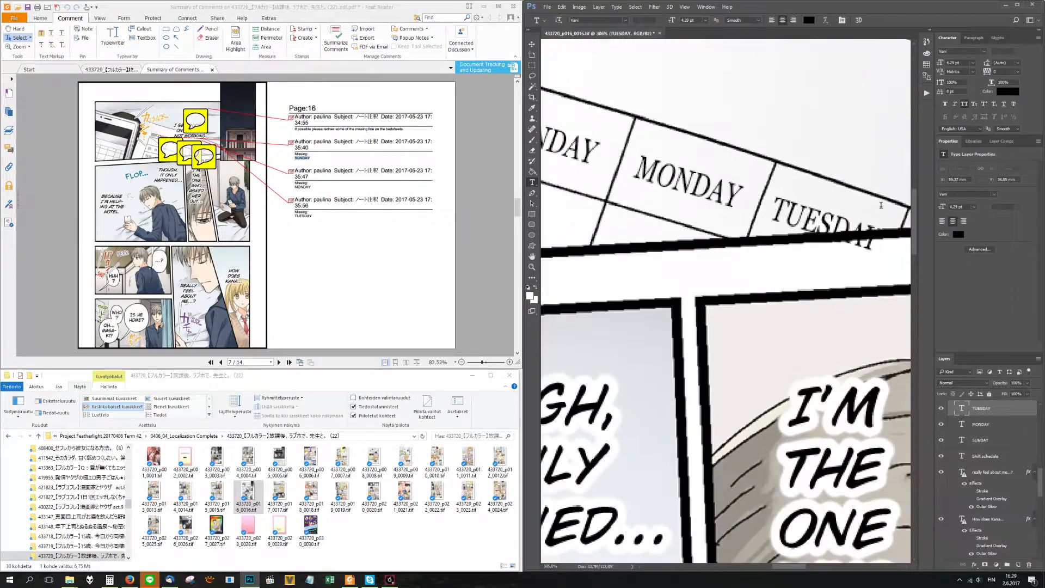
{"action": "scroll", "coordinate": [802, 235], "scroll_direction": "down", "scroll_amount": 1}
{"action": "left_click_drag", "start_coordinate": [804, 238], "coordinate": [808, 238]}
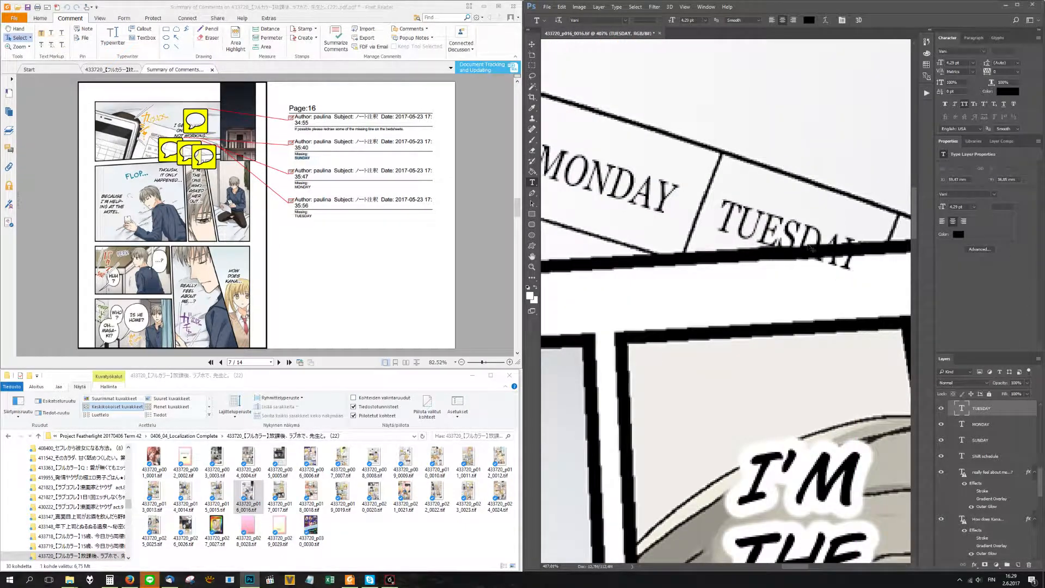
Examine the TUESDAY text where it meets the panel's lower border, and compare it with the page 16 comments.
{"action": "scroll", "coordinate": [796, 282], "scroll_direction": "down", "scroll_amount": 3}
{"action": "scroll", "coordinate": [784, 272], "scroll_direction": "up", "scroll_amount": 4}
{"action": "scroll", "coordinate": [695, 293], "scroll_direction": "down", "scroll_amount": 1}
{"action": "scroll", "coordinate": [361, 263], "scroll_direction": "down", "scroll_amount": 4}
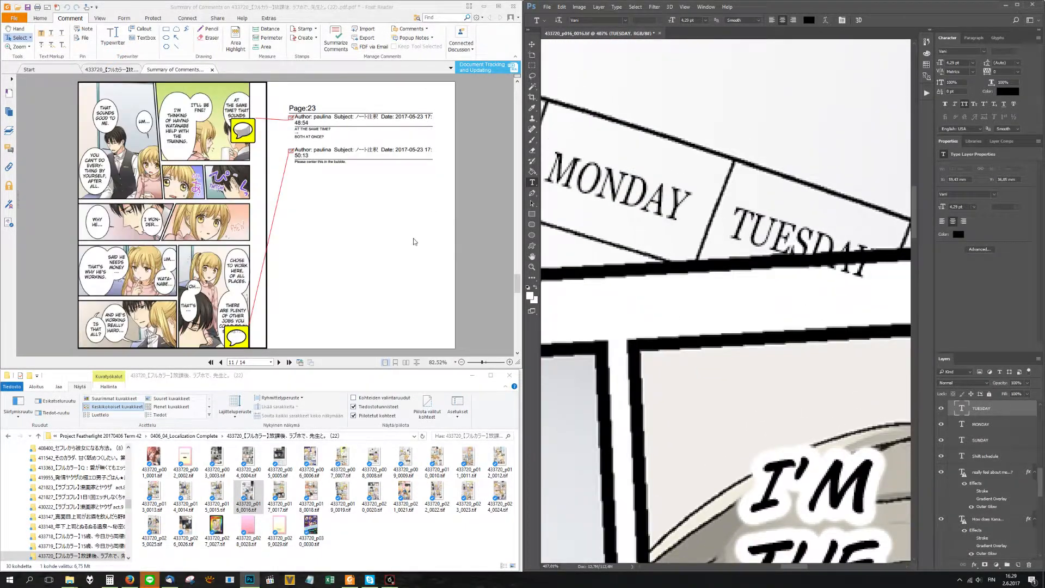
{"action": "scroll", "coordinate": [415, 241], "scroll_direction": "up", "scroll_amount": 4}
{"action": "scroll", "coordinate": [741, 229], "scroll_direction": "down", "scroll_amount": 2}
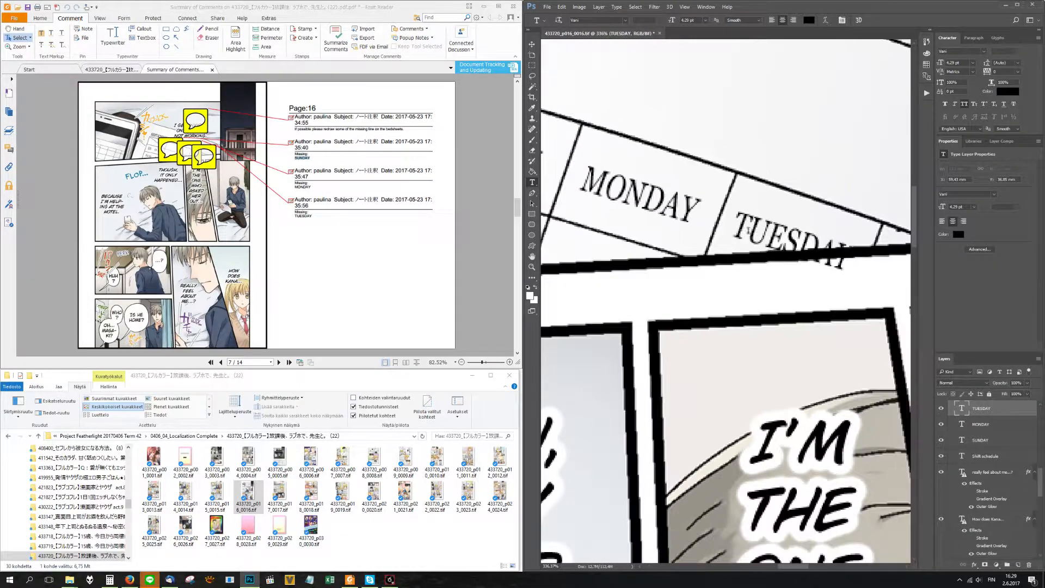
{"action": "scroll", "coordinate": [762, 234], "scroll_direction": "up", "scroll_amount": 2}
{"action": "scroll", "coordinate": [790, 242], "scroll_direction": "down", "scroll_amount": 2}
{"action": "left_click", "coordinate": [809, 277]}
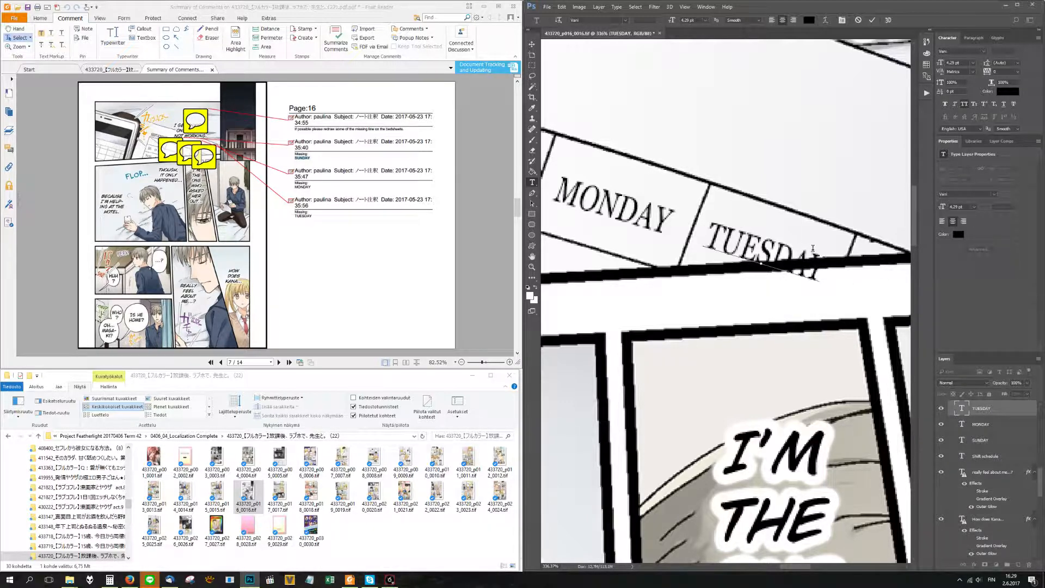
{"action": "scroll", "coordinate": [862, 289], "scroll_direction": "down", "scroll_amount": 1}
Add a layer mask to the TUESDAY text layer and paint black over the parts of the letters crossing the panel border.
{"action": "left_click", "coordinate": [997, 406]}
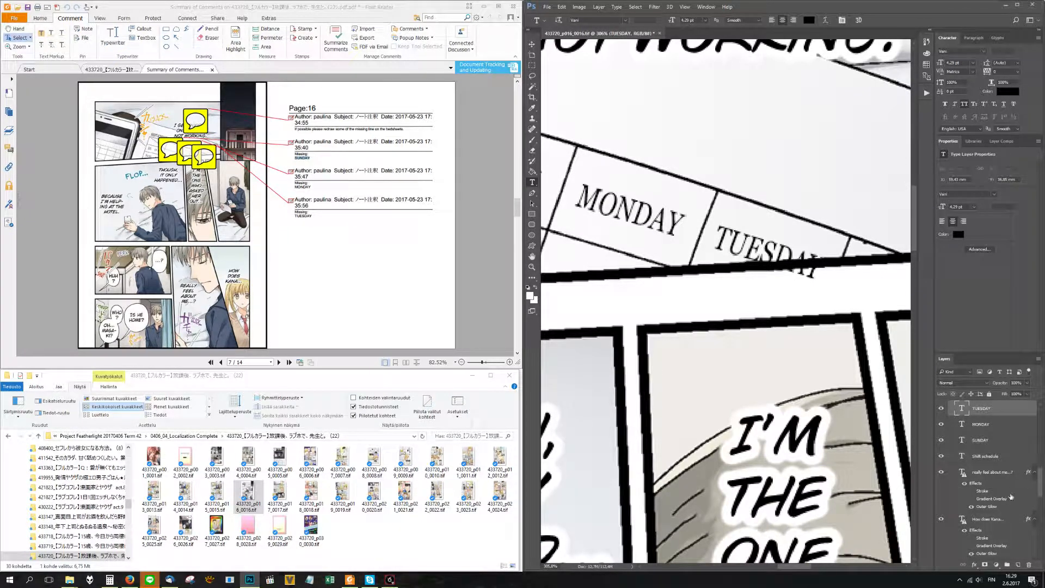
{"action": "left_click", "coordinate": [985, 565]}
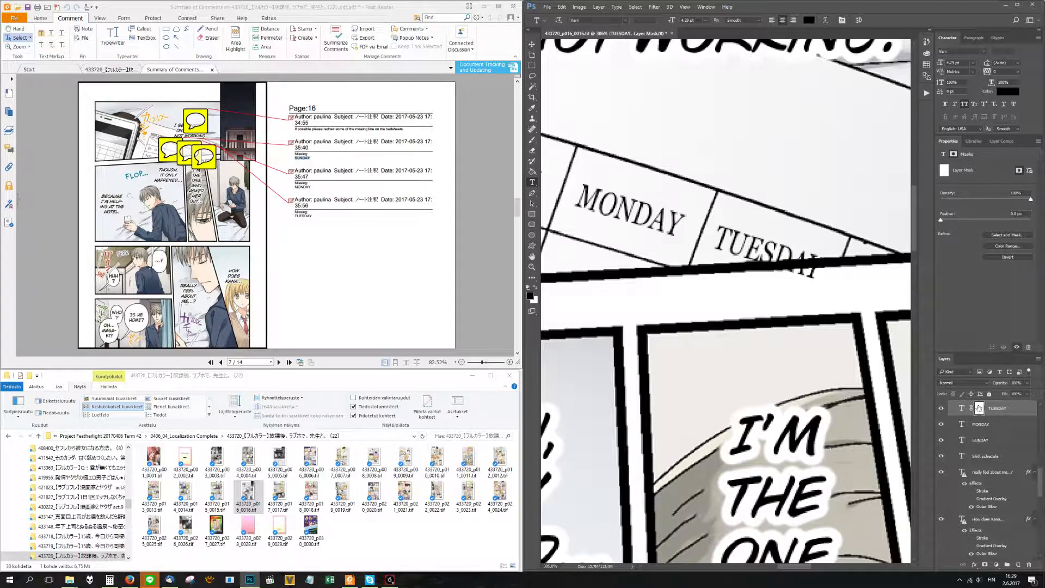
{"action": "left_click", "coordinate": [534, 141]}
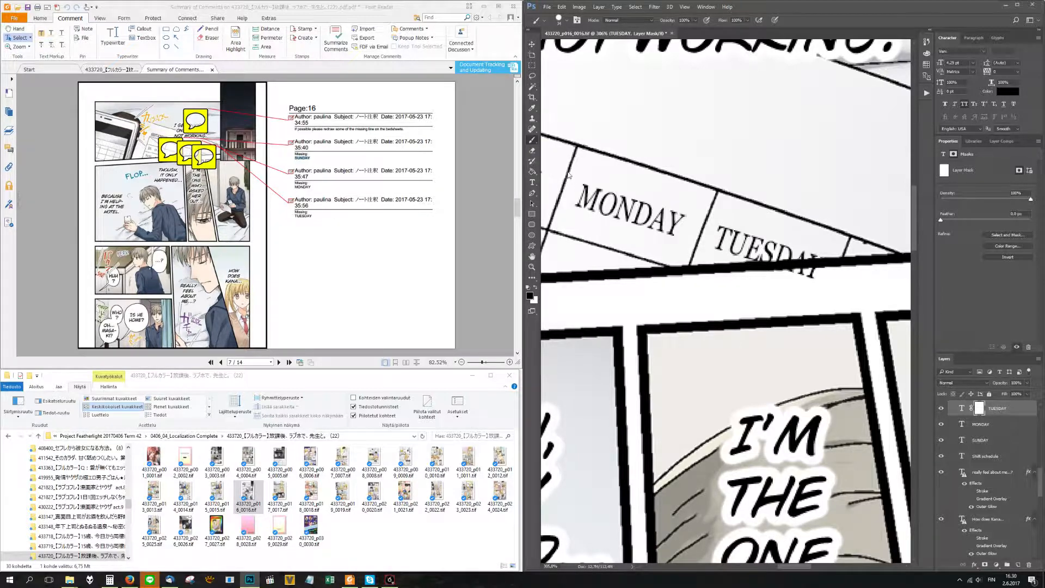
{"action": "right_click", "coordinate": [583, 242]}
{"action": "left_click", "coordinate": [684, 290]}
{"action": "left_click_drag", "start_coordinate": [658, 283], "coordinate": [655, 282]}
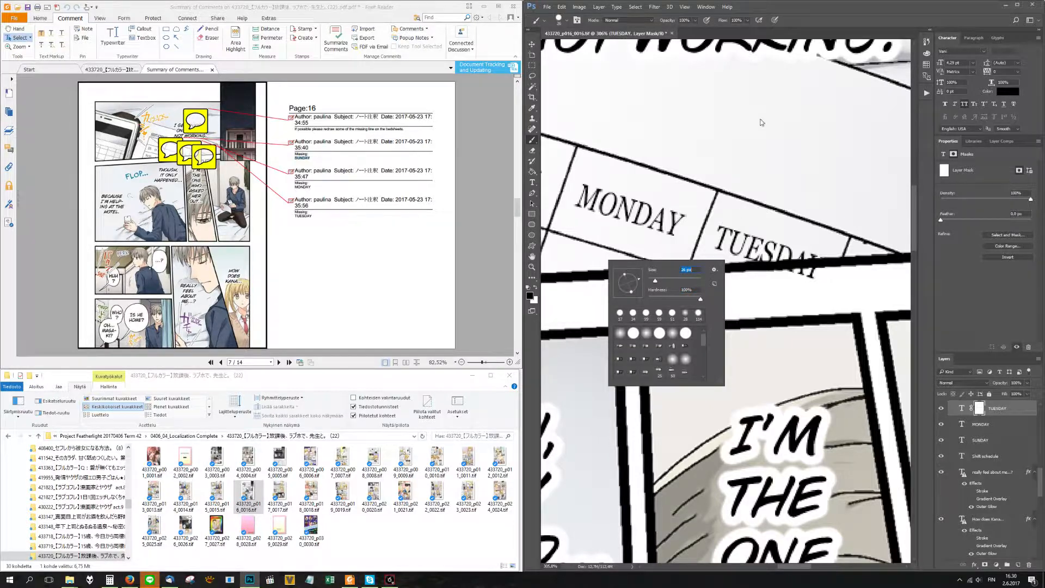
{"action": "left_click", "coordinate": [842, 10]}
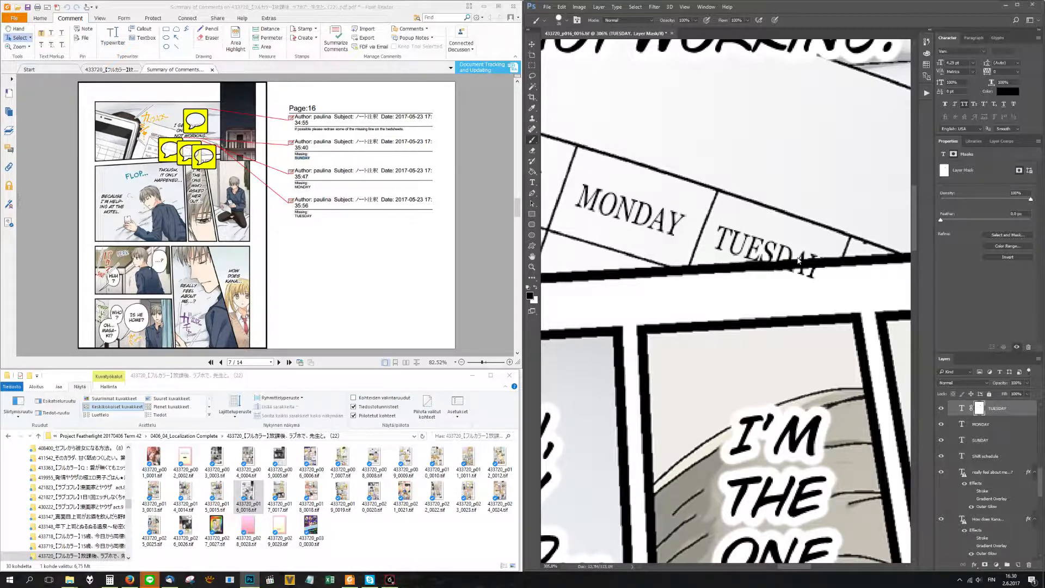
{"action": "left_click_drag", "start_coordinate": [802, 263], "coordinate": [772, 265]}
Test that the masked TUESDAY text is still editable by inserting "asfdff" and deleting the extra letters.
{"action": "left_click", "coordinate": [532, 183]}
{"action": "left_click", "coordinate": [818, 257]}
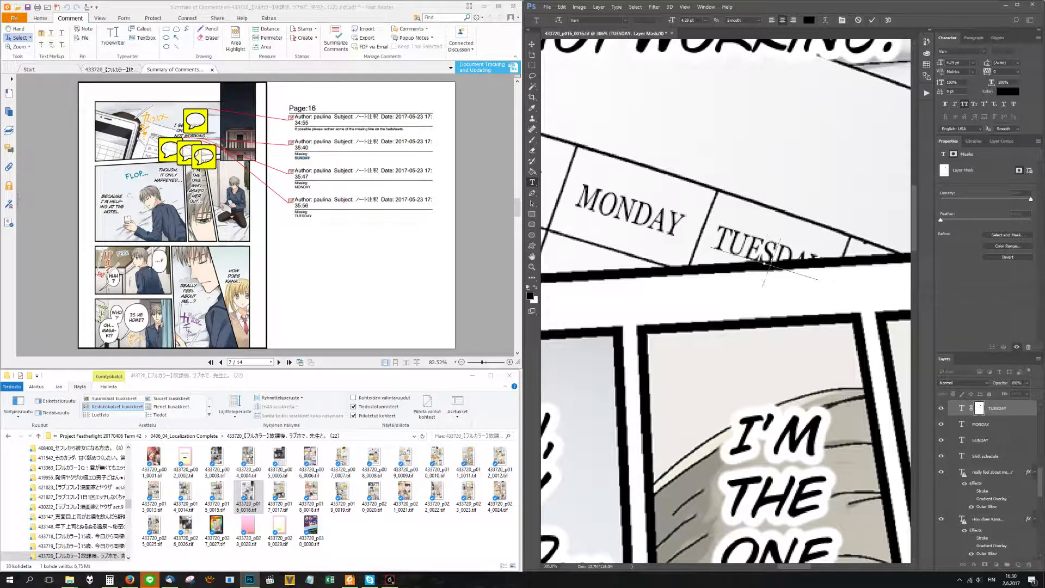
{"action": "type", "text": "asfdff"}
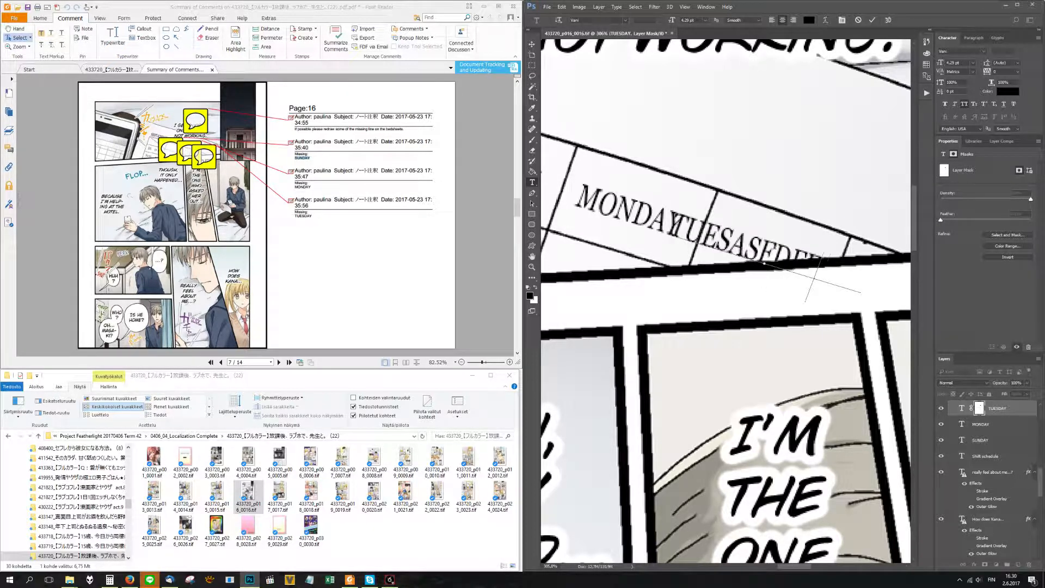
{"action": "key", "text": "BackSpace"}
{"action": "key", "text": "BackSpace"}
{"action": "key", "text": "BackSpace"}
{"action": "key", "text": "BackSpace"}
{"action": "key", "text": "BackSpace"}
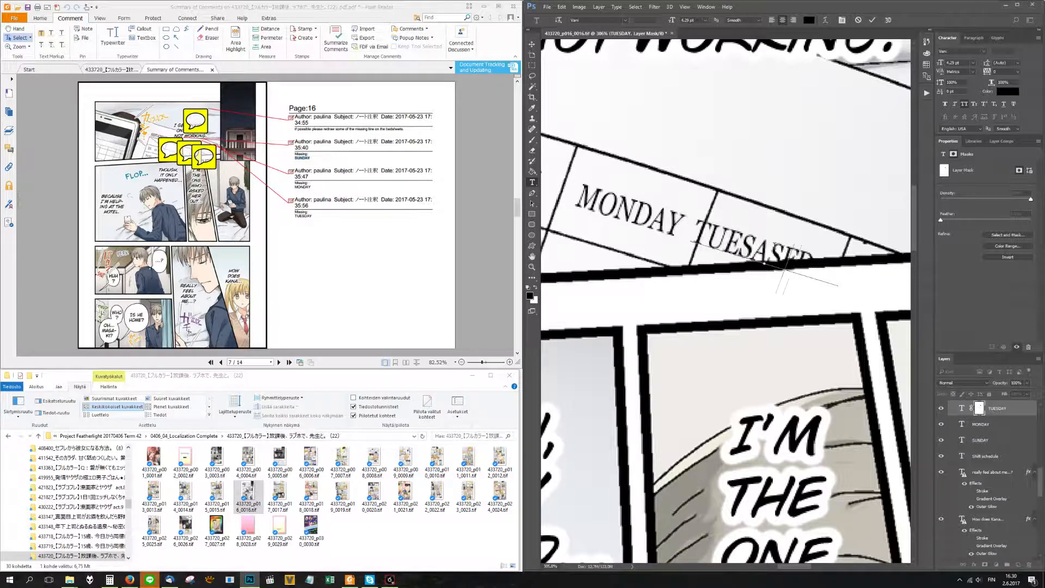
{"action": "key", "text": "BackSpace"}
{"action": "key", "text": "BackSpace"}
{"action": "key", "text": "ctrl+Return"}
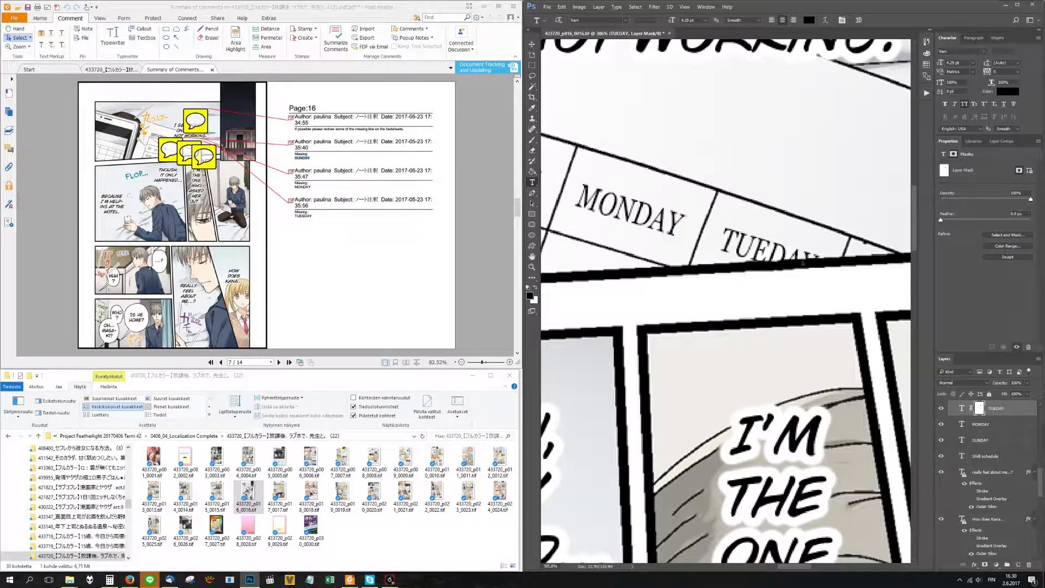
Paint white on the text's layer mask to reveal the letters over the border, and paint black to hide them again.
{"action": "scroll", "coordinate": [770, 243], "scroll_direction": "down", "scroll_amount": 5}
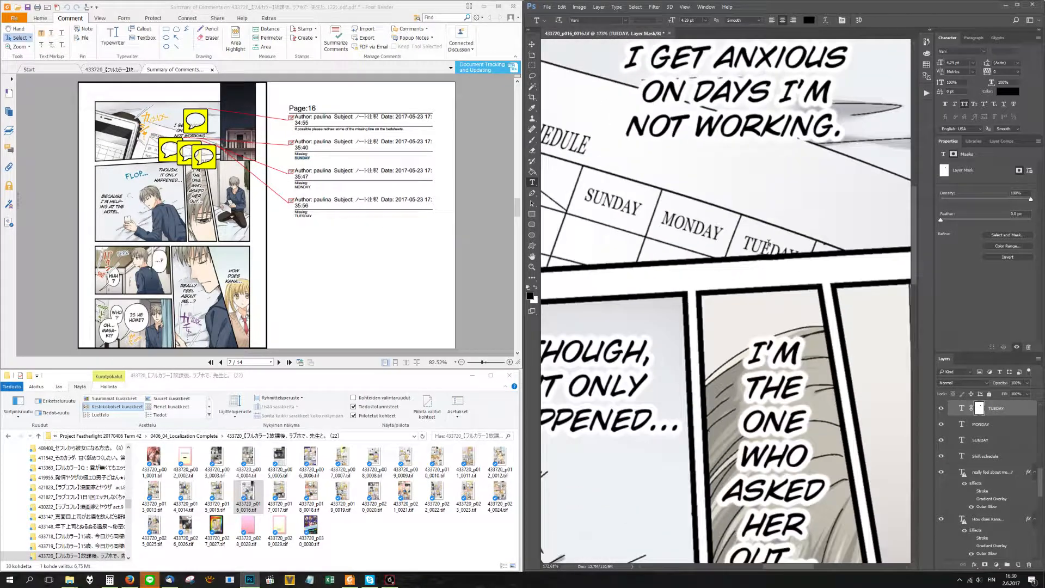
{"action": "scroll", "coordinate": [761, 231], "scroll_direction": "down", "scroll_amount": 1}
{"action": "scroll", "coordinate": [762, 232], "scroll_direction": "up", "scroll_amount": 3}
{"action": "scroll", "coordinate": [761, 232], "scroll_direction": "down", "scroll_amount": 2}
{"action": "scroll", "coordinate": [738, 232], "scroll_direction": "up", "scroll_amount": 4}
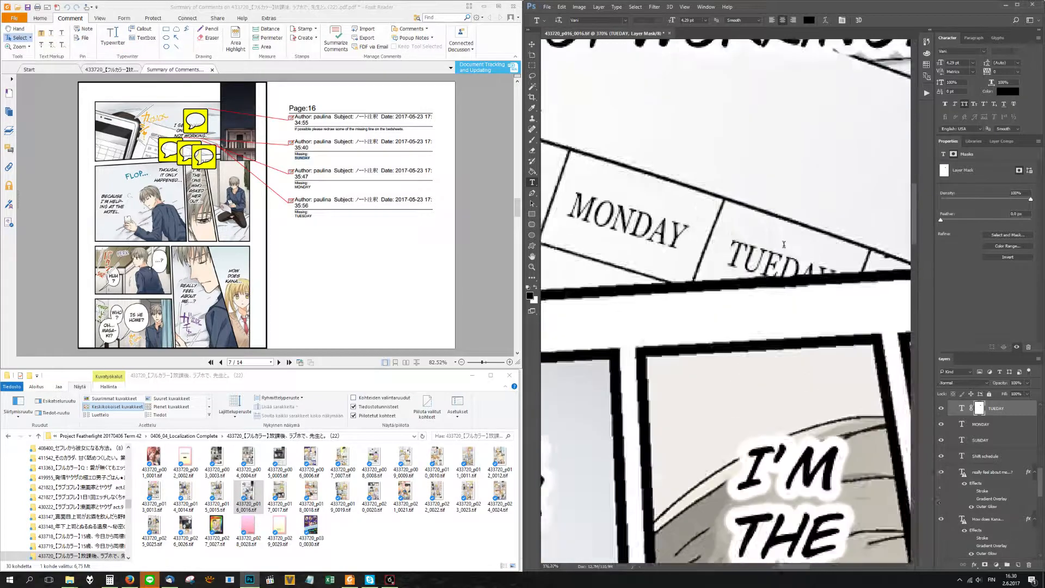
{"action": "left_click", "coordinate": [532, 140]}
{"action": "left_click", "coordinate": [536, 287]}
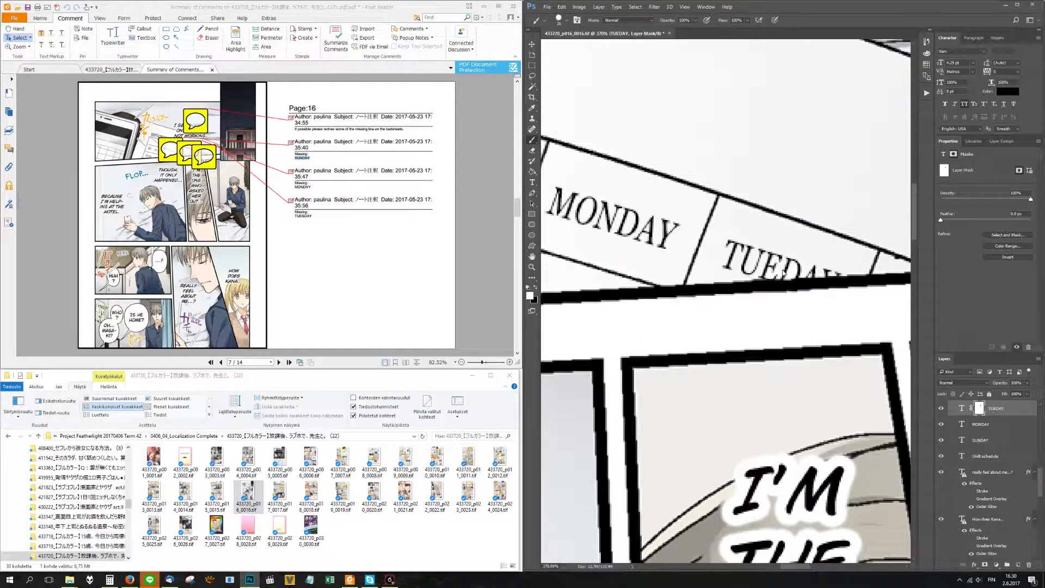
{"action": "left_click_drag", "start_coordinate": [778, 275], "coordinate": [821, 275]}
{"action": "left_click", "coordinate": [537, 287]}
{"action": "left_click_drag", "start_coordinate": [784, 304], "coordinate": [827, 303]}
{"action": "scroll", "coordinate": [758, 288], "scroll_direction": "down", "scroll_amount": 5}
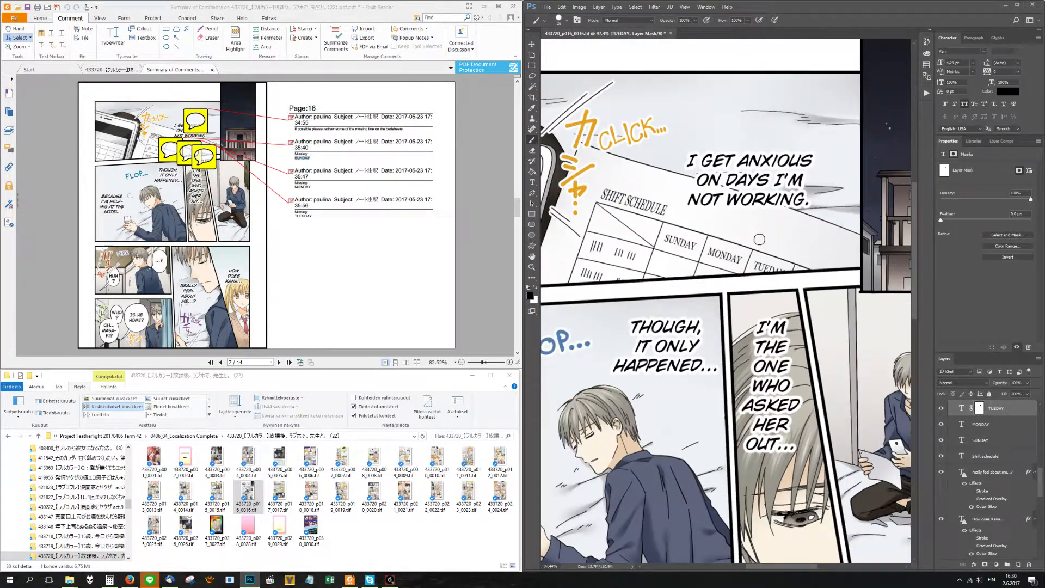
{"action": "scroll", "coordinate": [759, 239], "scroll_direction": "down", "scroll_amount": 1}
{"action": "scroll", "coordinate": [759, 239], "scroll_direction": "down", "scroll_amount": 2}
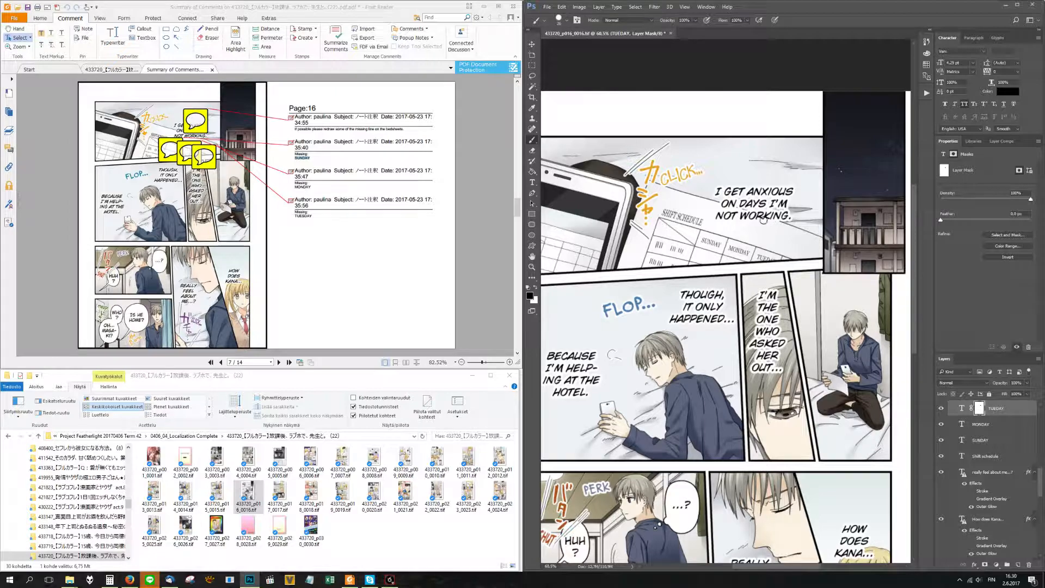
{"action": "scroll", "coordinate": [702, 145], "scroll_direction": "up", "scroll_amount": 3}
{"action": "scroll", "coordinate": [714, 310], "scroll_direction": "down", "scroll_amount": 3}
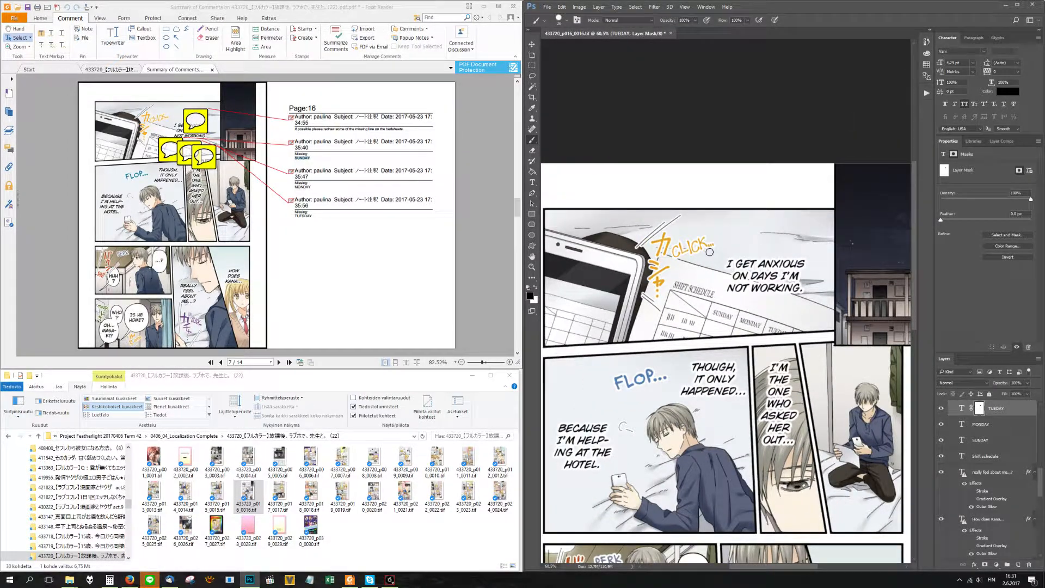
Open the MONDAY text in the shift schedule for editing and slightly adjust the lower corner of its text box.
{"action": "scroll", "coordinate": [710, 240], "scroll_direction": "down", "scroll_amount": 1}
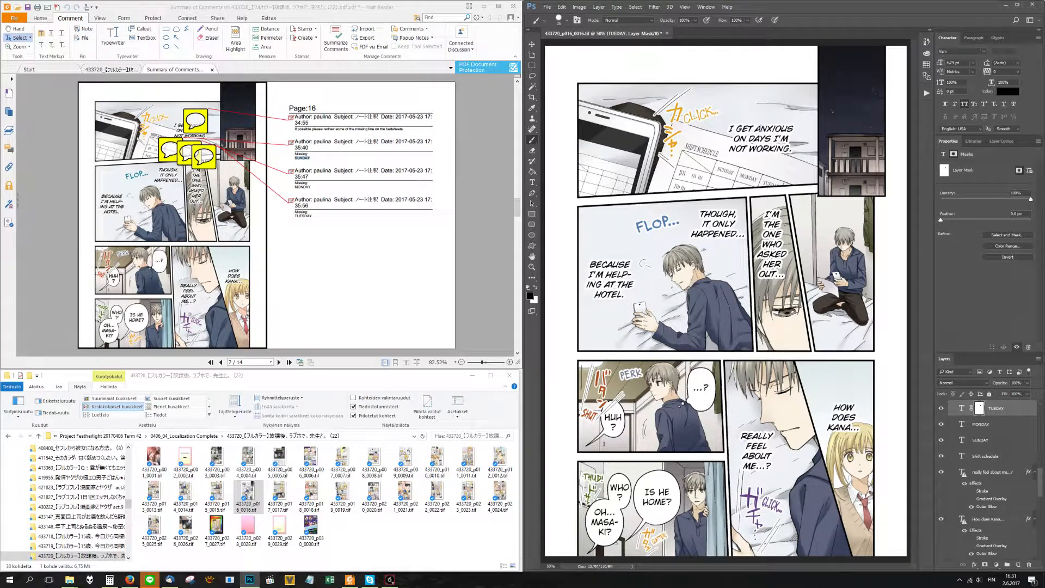
{"action": "scroll", "coordinate": [760, 129], "scroll_direction": "up", "scroll_amount": 4}
{"action": "key", "text": "t"}
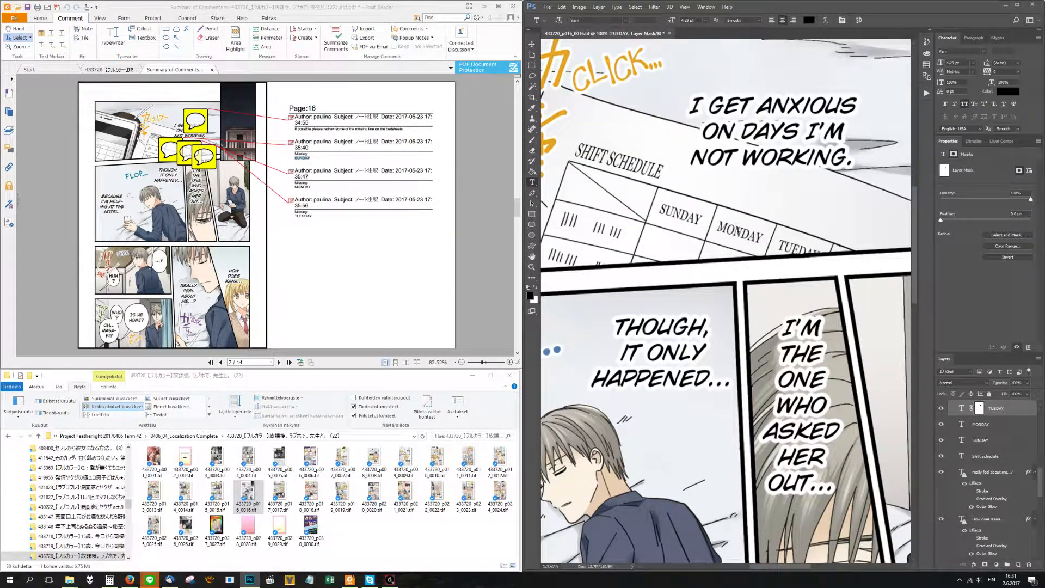
{"action": "left_click", "coordinate": [726, 216]}
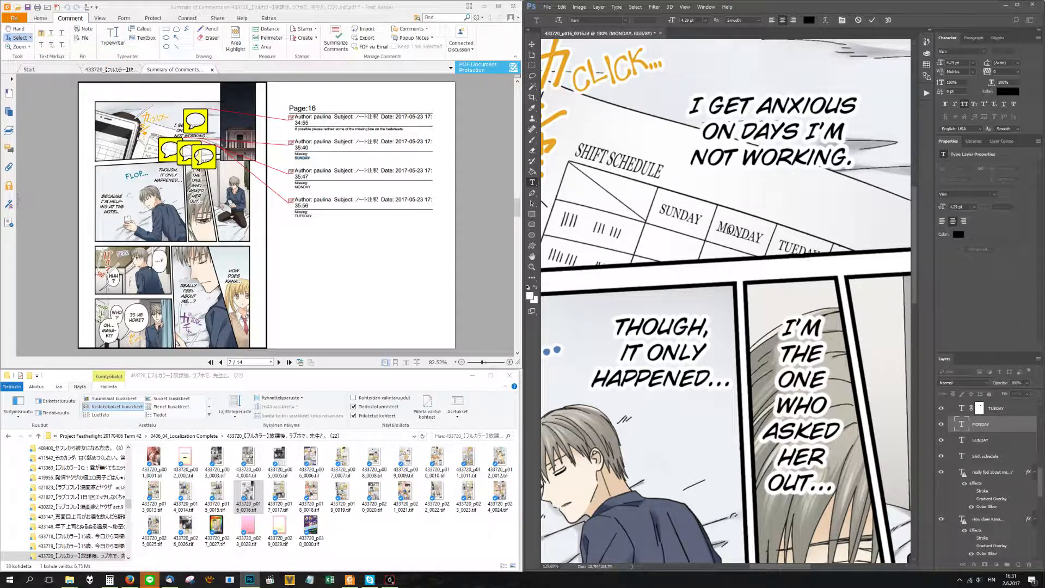
{"action": "key", "text": "ctrl"}
{"action": "scroll", "coordinate": [758, 241], "scroll_direction": "up", "scroll_amount": 6}
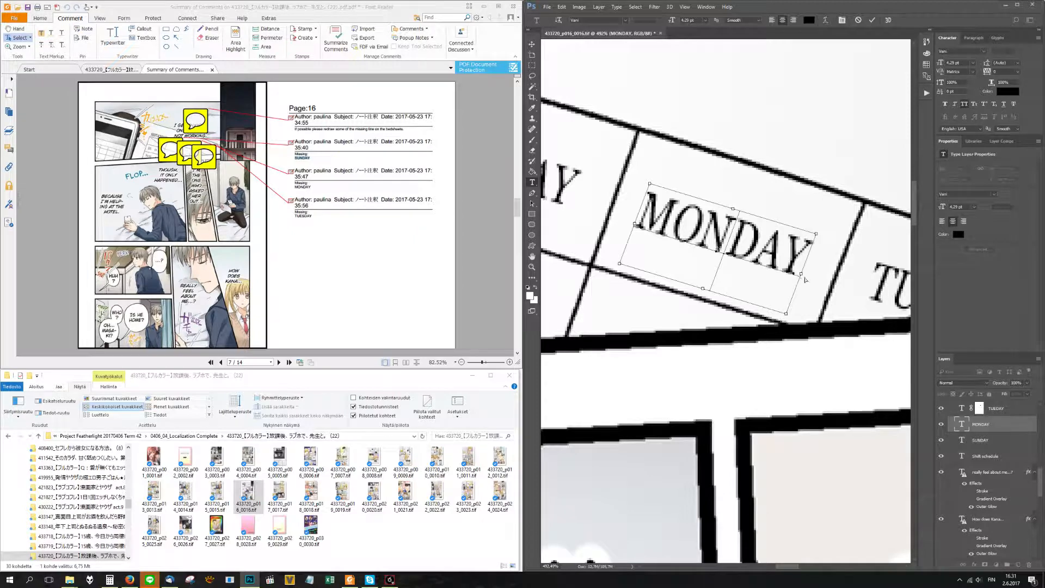
{"action": "left_click_drag", "start_coordinate": [801, 276], "coordinate": [799, 278]}
{"action": "key", "text": "ctrl+Return"}
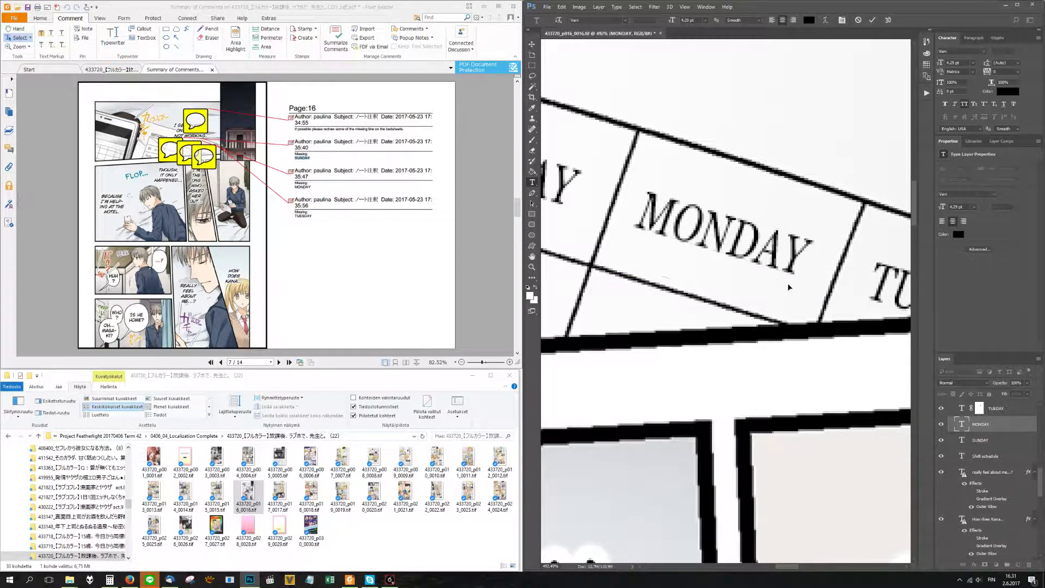
Save and close the page 16 file, advance the comment summary to page 17, and open 433720_p017_0017.tif in Photoshop.
{"action": "scroll", "coordinate": [788, 283], "scroll_direction": "down", "scroll_amount": 6}
{"action": "scroll", "coordinate": [798, 249], "scroll_direction": "down", "scroll_amount": 5}
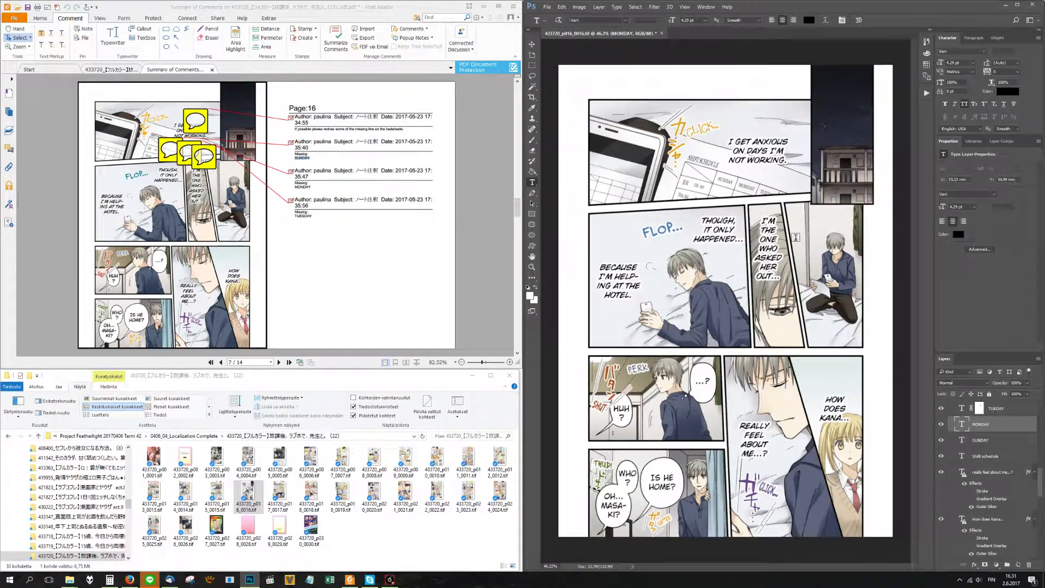
{"action": "key", "text": "ctrl+s"}
{"action": "key", "text": "ctrl+w"}
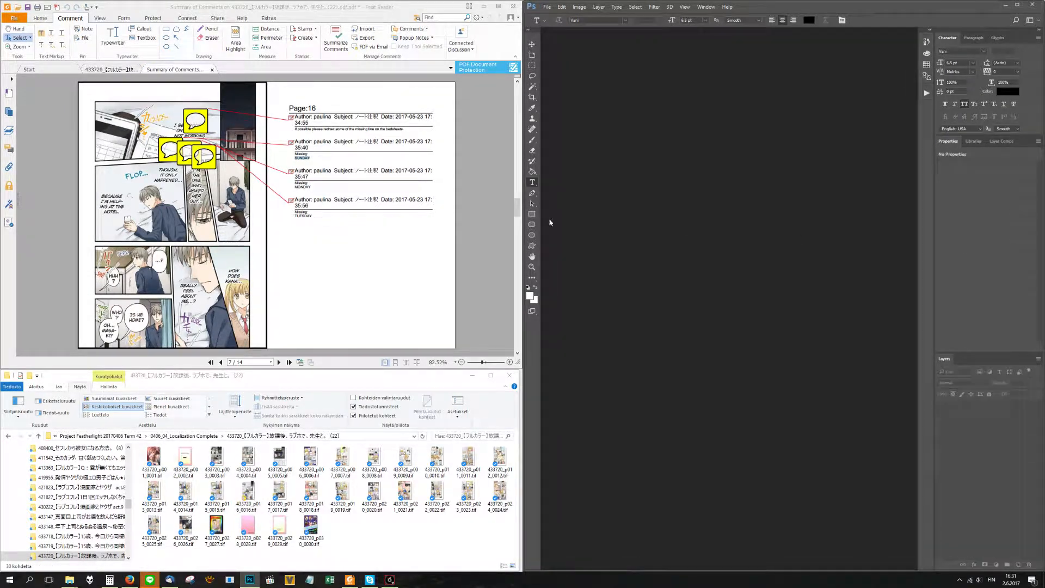
{"action": "left_click", "coordinate": [389, 247]}
{"action": "scroll", "coordinate": [394, 254], "scroll_direction": "down", "scroll_amount": 3}
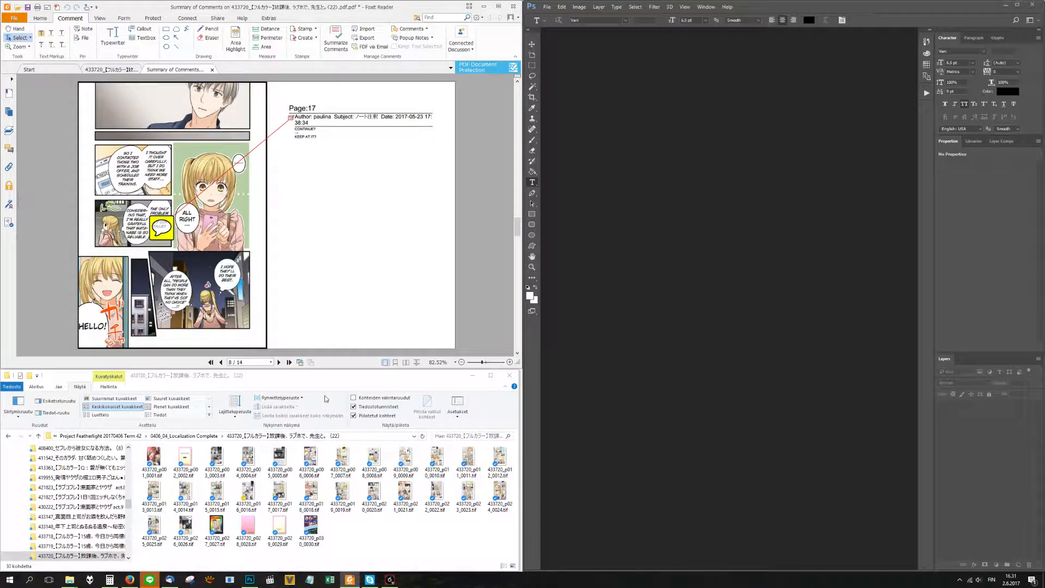
{"action": "left_click_drag", "start_coordinate": [279, 492], "coordinate": [661, 298]}
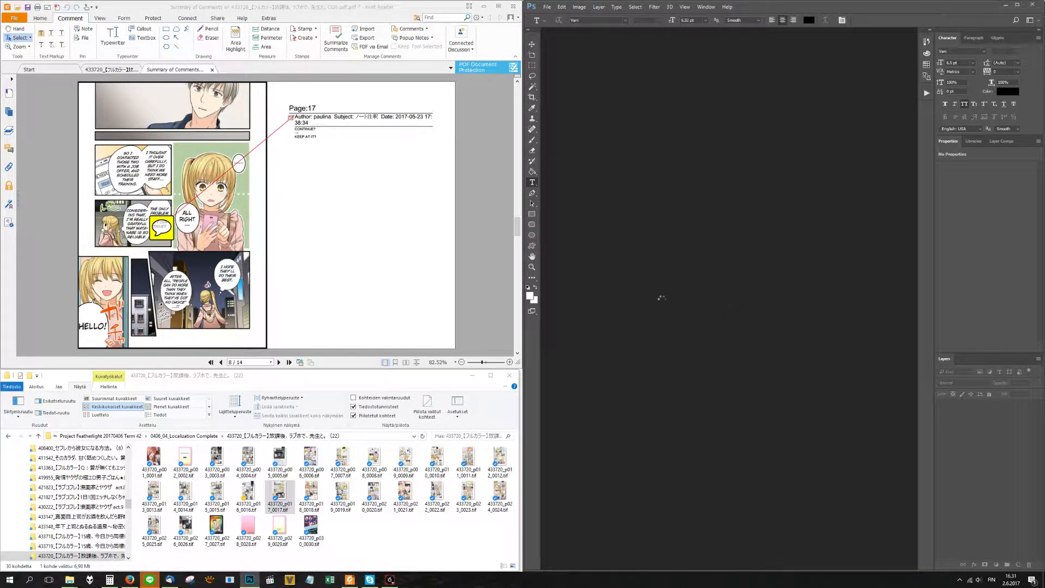
Replace "CONTINUE?" with "KEEP AT IT?" in the "The only problem is, will they" bubble, following the page 17 comment.
{"action": "left_click_drag", "start_coordinate": [322, 139], "coordinate": [290, 140]}
{"action": "key", "text": "ctrl+c"}
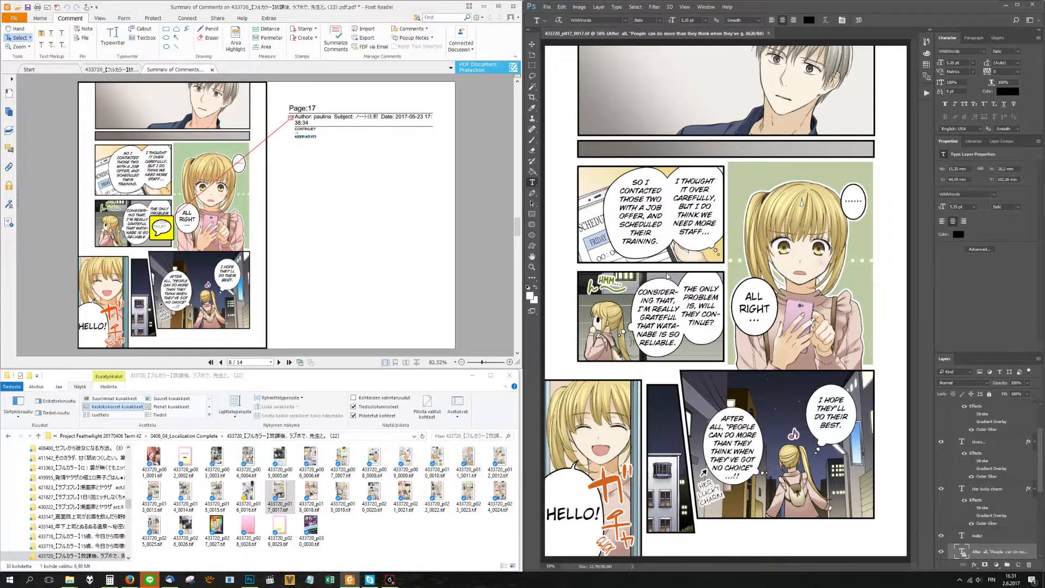
{"action": "scroll", "coordinate": [680, 285], "scroll_direction": "up", "scroll_amount": 5}
{"action": "left_click", "coordinate": [742, 361]}
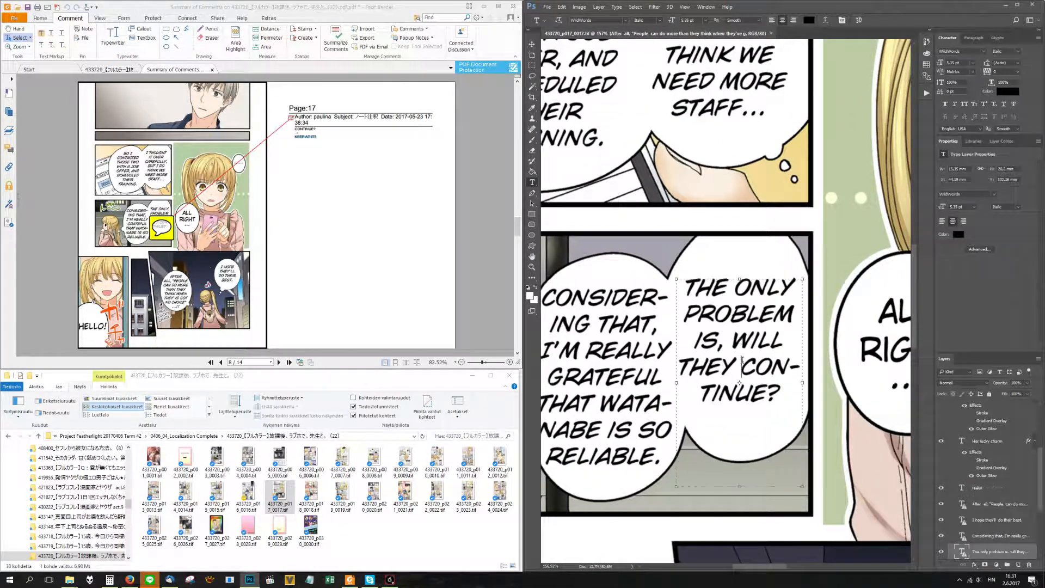
{"action": "left_click_drag", "start_coordinate": [741, 383], "coordinate": [792, 396]}
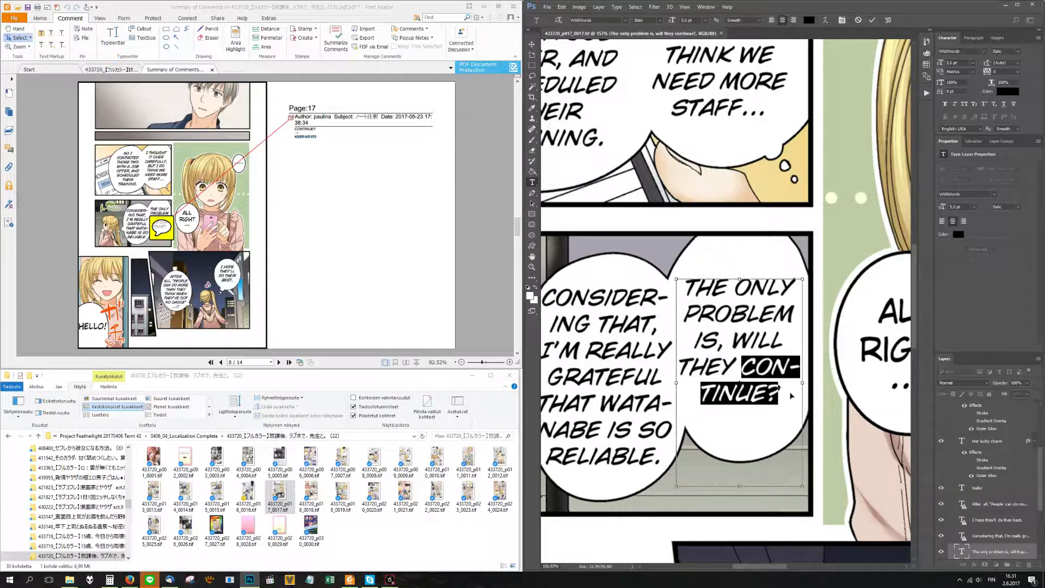
{"action": "type", "text": "keep at it?"}
{"action": "key", "text": "ctrl+Return"}
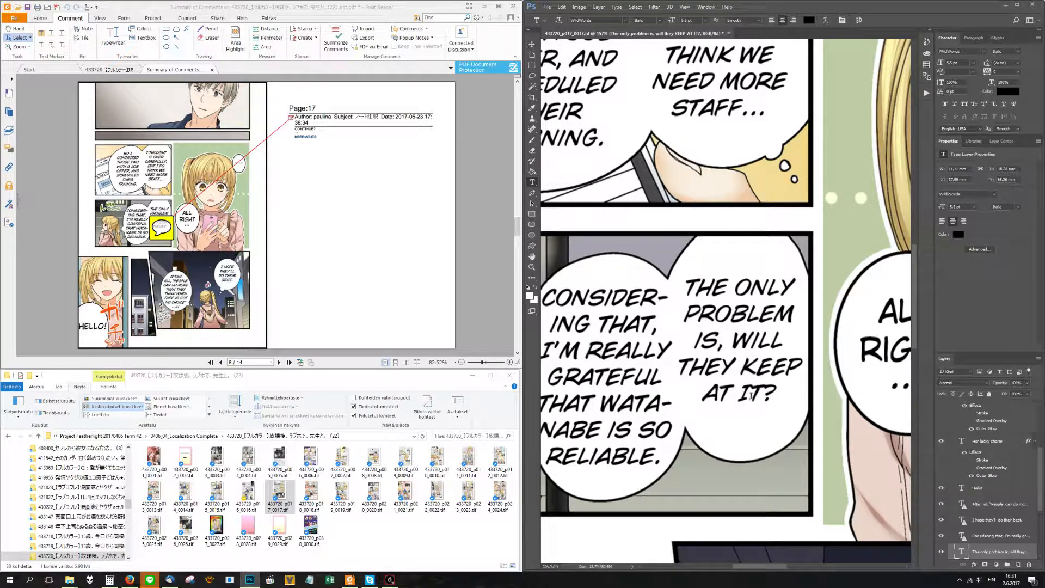
Save and close the page 17 file, advance the comment summary to page 19, and open 433720_p019_0019.tif.
{"action": "key", "text": "ctrl+s"}
{"action": "key", "text": "ctrl+w"}
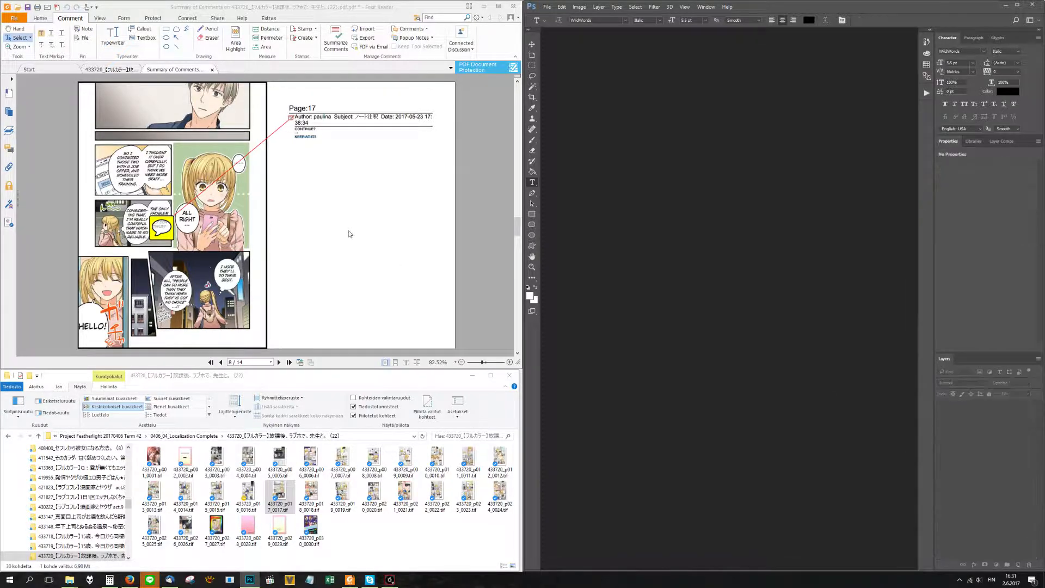
{"action": "scroll", "coordinate": [349, 233], "scroll_direction": "down", "scroll_amount": 2}
{"action": "left_click_drag", "start_coordinate": [342, 492], "coordinate": [740, 294]}
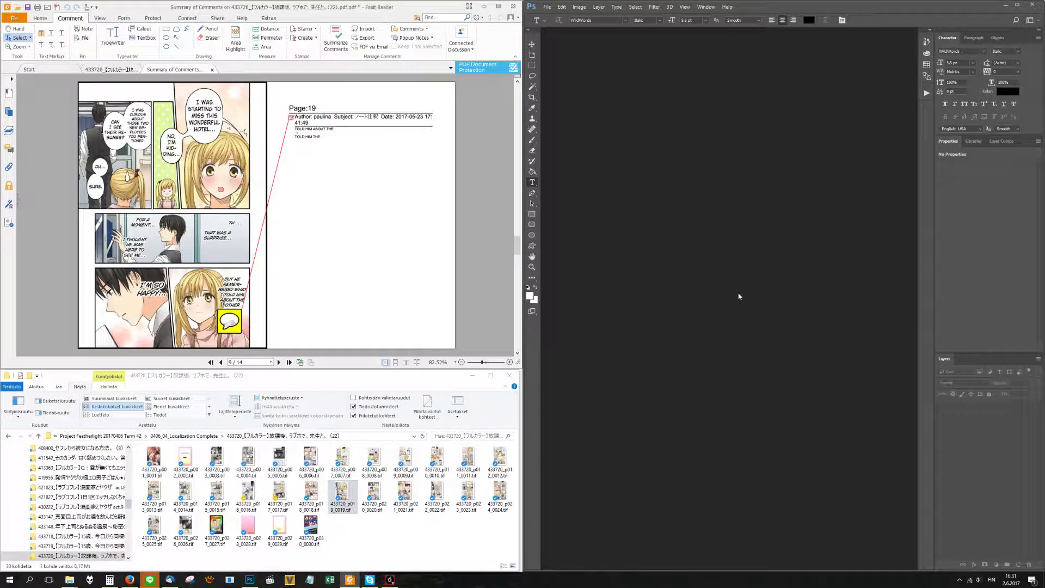
Replace "TOLD HIM ABOUT THE" with the comment's "TOLD HIM THE" in the text beginning "But he remembered what I".
{"action": "left_click_drag", "start_coordinate": [368, 158], "coordinate": [329, 147]}
{"action": "scroll", "coordinate": [866, 486], "scroll_direction": "up", "scroll_amount": 3}
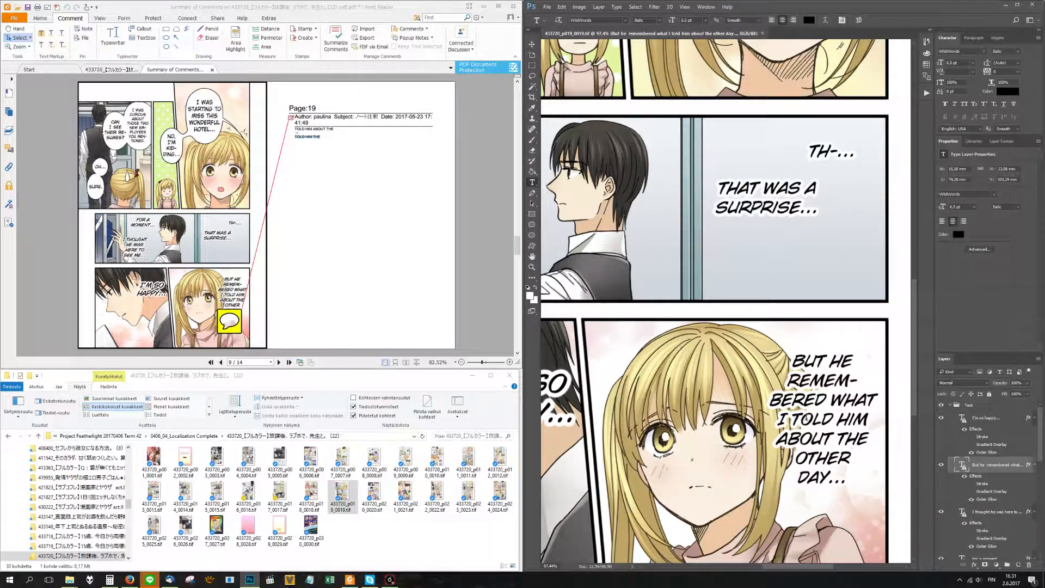
{"action": "left_click_drag", "start_coordinate": [795, 420], "coordinate": [868, 440]}
{"action": "key", "text": "ctrl+v"}
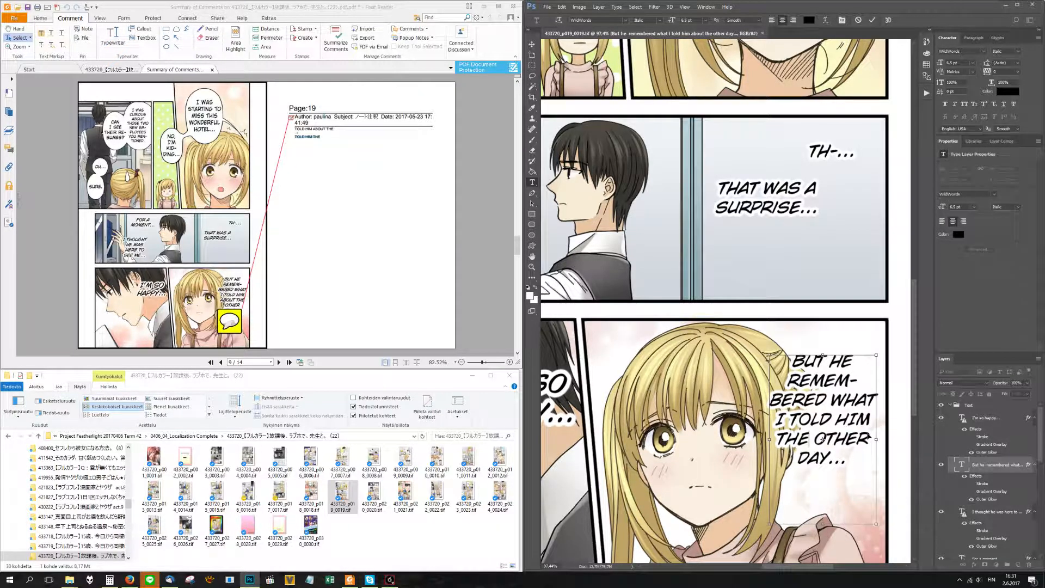
{"action": "left_click", "coordinate": [897, 427]}
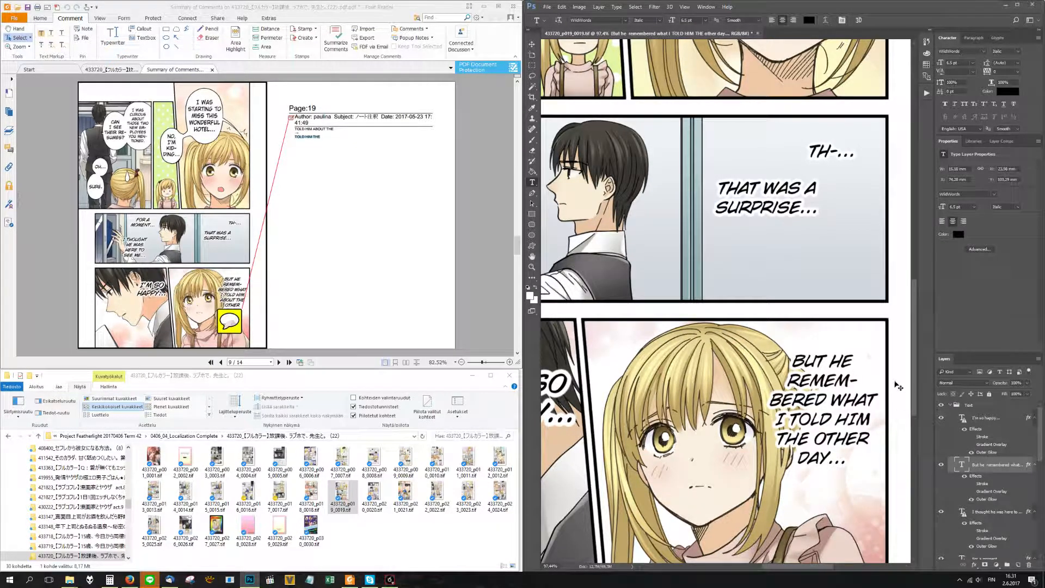
Save and close the page 19 file, advance the comment summary to page 21, and open 433720_p021_0021.tif.
{"action": "key", "text": "ctrl+w"}
{"action": "scroll", "coordinate": [296, 234], "scroll_direction": "down", "scroll_amount": 1}
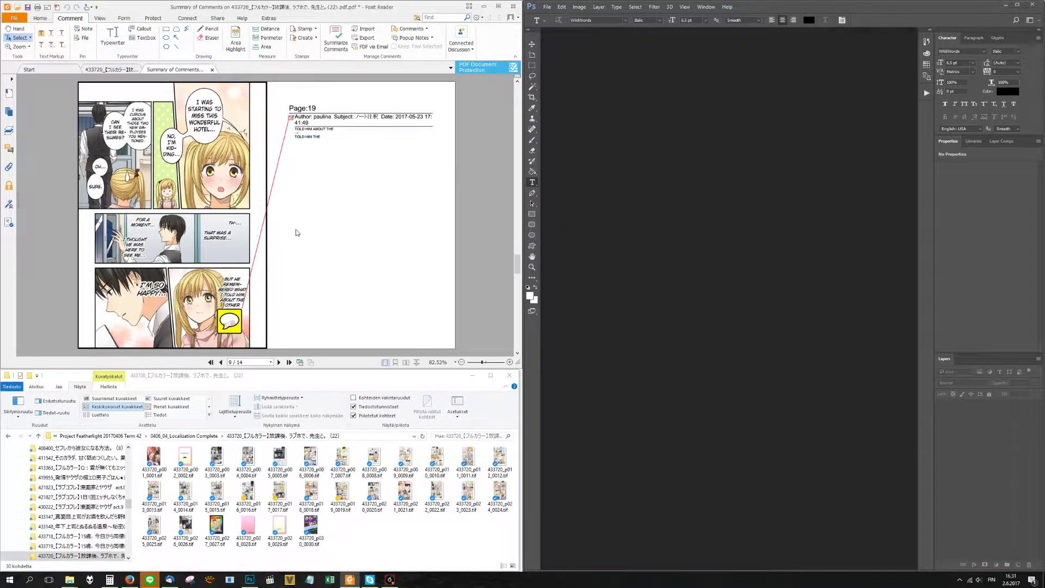
{"action": "left_click_drag", "start_coordinate": [405, 493], "coordinate": [671, 396]}
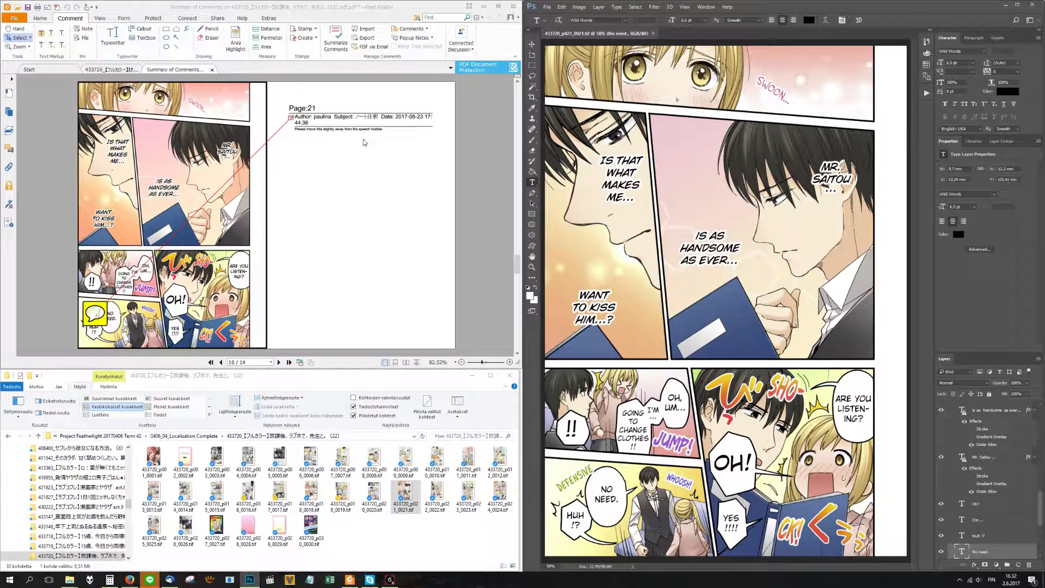
Move the green DEFENSIVE text slightly away from the "NO NEED." speech bubble in the lower panel.
{"action": "scroll", "coordinate": [595, 487], "scroll_direction": "up", "scroll_amount": 9}
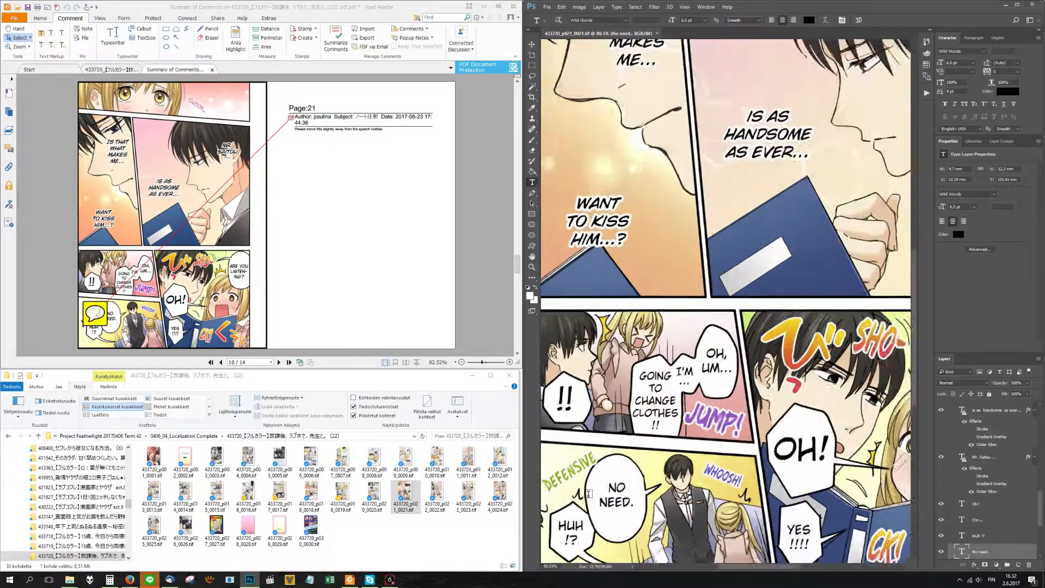
{"action": "scroll", "coordinate": [783, 445], "scroll_direction": "down", "scroll_amount": 4}
{"action": "scroll", "coordinate": [623, 485], "scroll_direction": "up", "scroll_amount": 9}
{"action": "left_click_drag", "start_coordinate": [654, 424], "coordinate": [632, 428]}
{"action": "left_click_drag", "start_coordinate": [670, 393], "coordinate": [673, 392]}
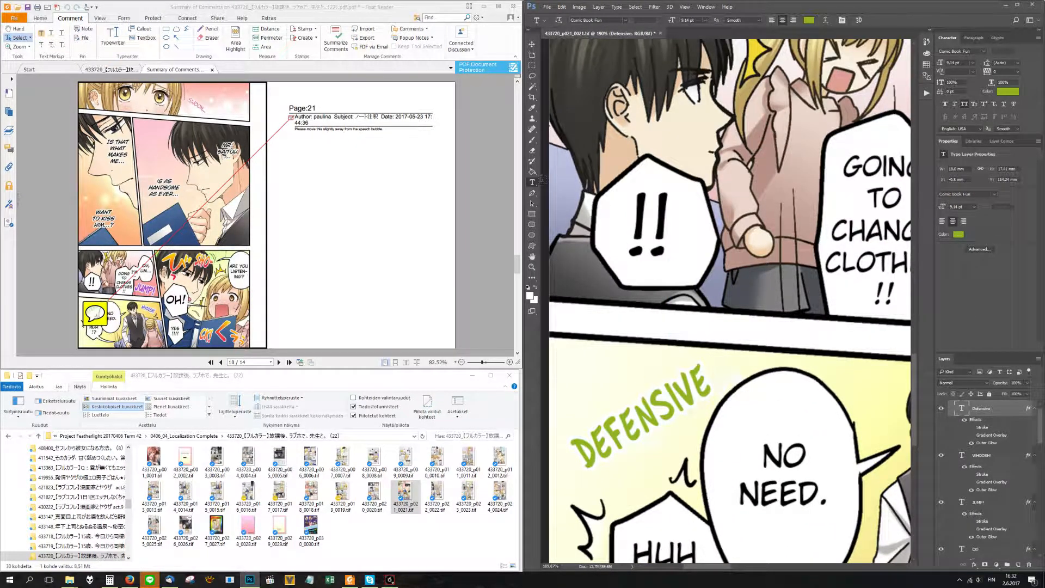
Save and close the page 21 file, advance the comment summary to page 23, and open 433720_p023_0023.tif.
{"action": "key", "text": "ctrl+s"}
{"action": "key", "text": "ctrl+w"}
{"action": "left_click", "coordinate": [391, 182]}
{"action": "scroll", "coordinate": [390, 181], "scroll_direction": "down", "scroll_amount": 1}
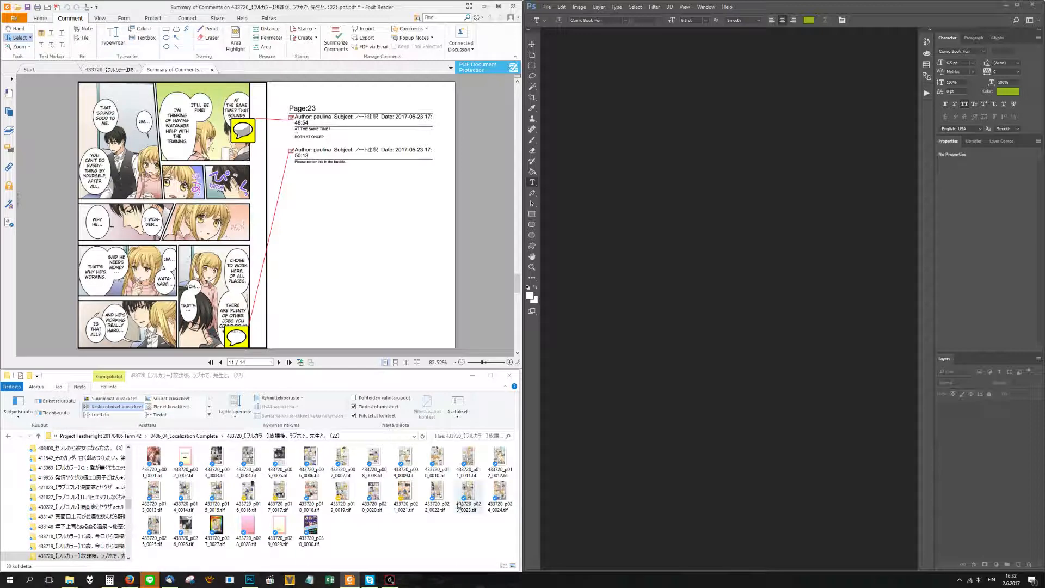
{"action": "left_click_drag", "start_coordinate": [468, 498], "coordinate": [678, 431]}
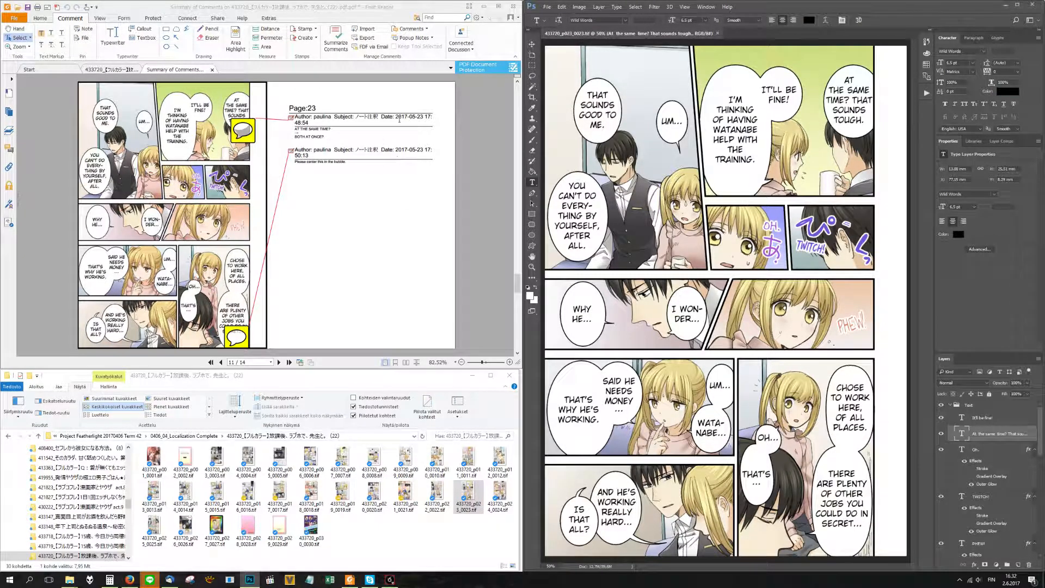
Replace "AT THE SAME TIME?" with the comment's "BOTH AT ONCE?" in the upper bubble containing "THAT SOUNDS TOUGH.".
{"action": "left_click_drag", "start_coordinate": [293, 136], "coordinate": [330, 144]}
{"action": "key", "text": "ctrl+c"}
{"action": "scroll", "coordinate": [869, 86], "scroll_direction": "up", "scroll_amount": 5}
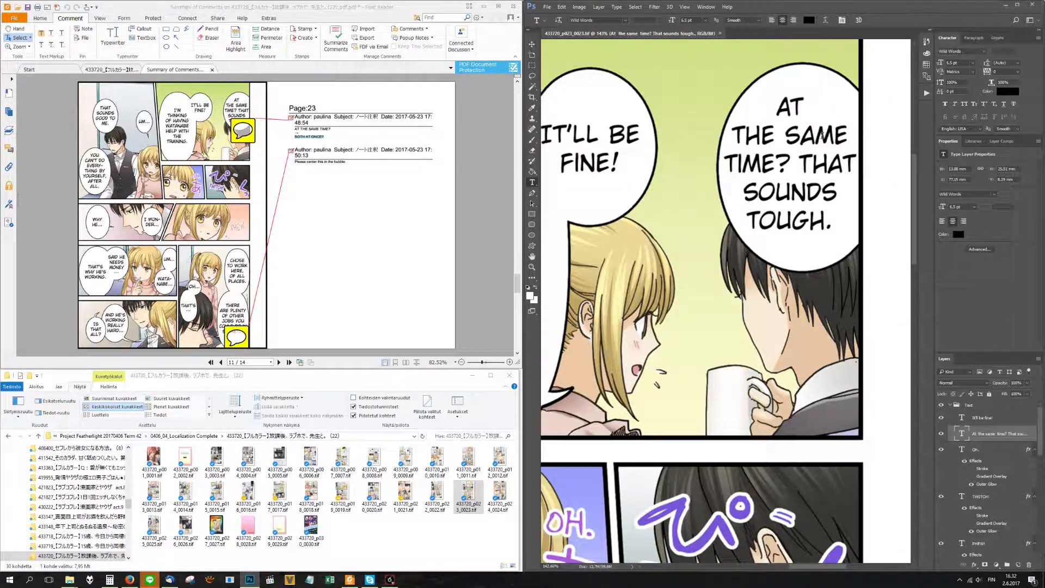
{"action": "left_click_drag", "start_coordinate": [779, 110], "coordinate": [791, 161]}
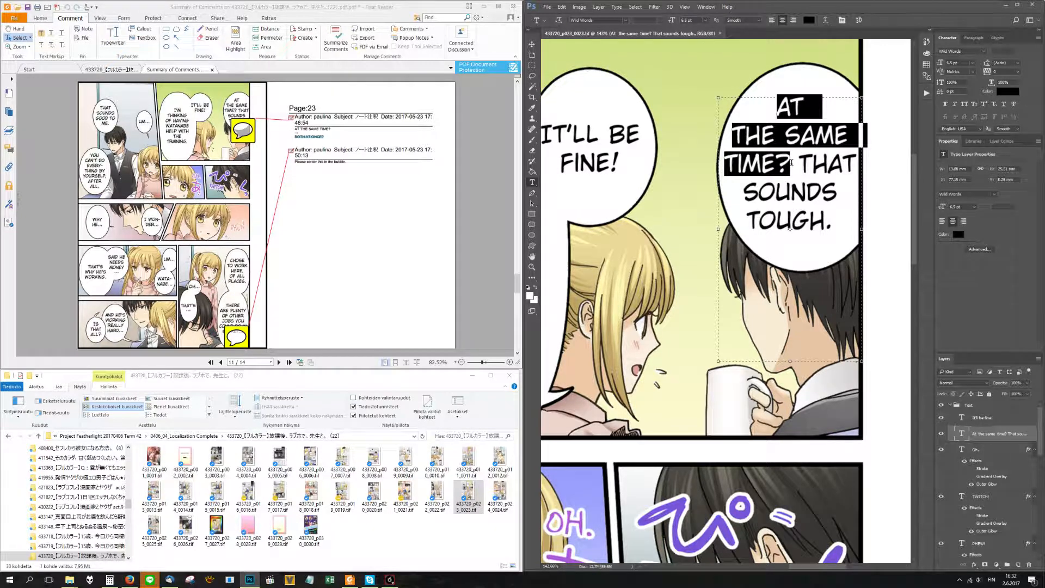
{"action": "key", "text": "ctrl+v"}
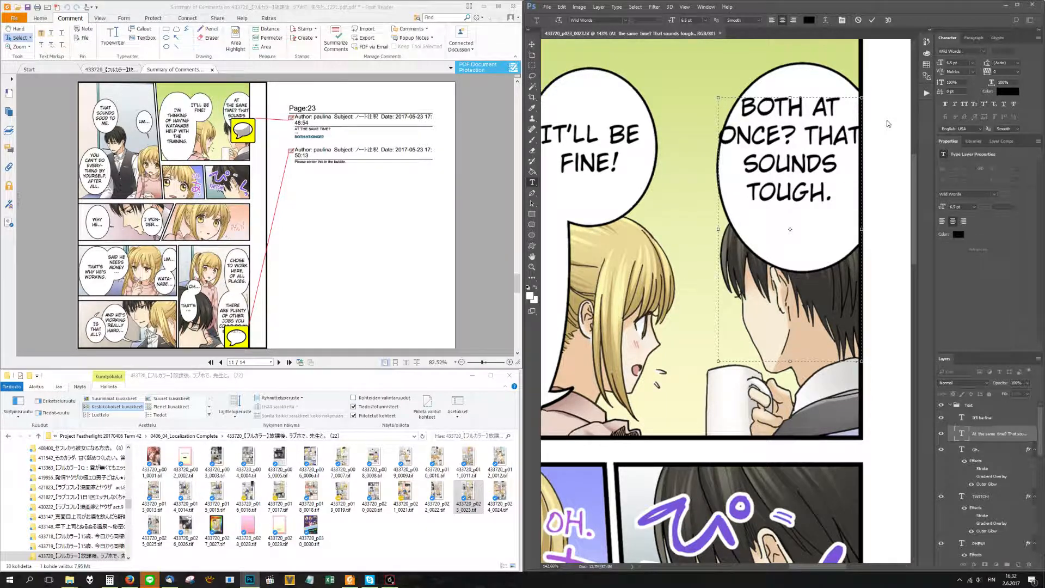
Rebreak the bubble text into the lines BOTH / AT ONCE? / THAT / SOUNDS / TOUGH.
{"action": "key", "text": "Return"}
{"action": "key", "text": "End"}
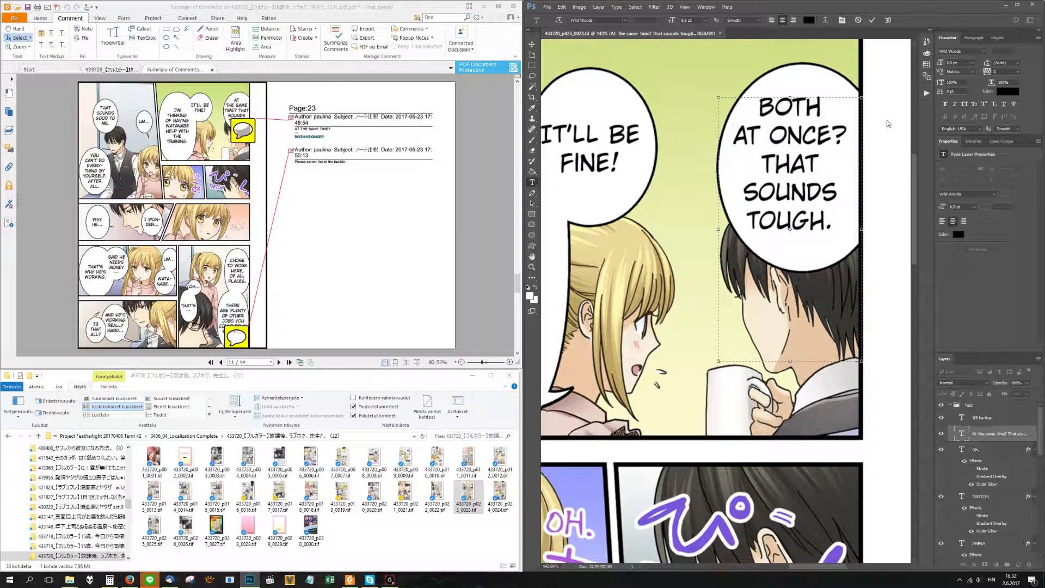
{"action": "key", "text": "BackSpace"}
{"action": "key", "text": "Return"}
{"action": "key", "text": "Up"}
{"action": "key", "text": "Up"}
{"action": "key", "text": "End"}
{"action": "key", "text": "Delete"}
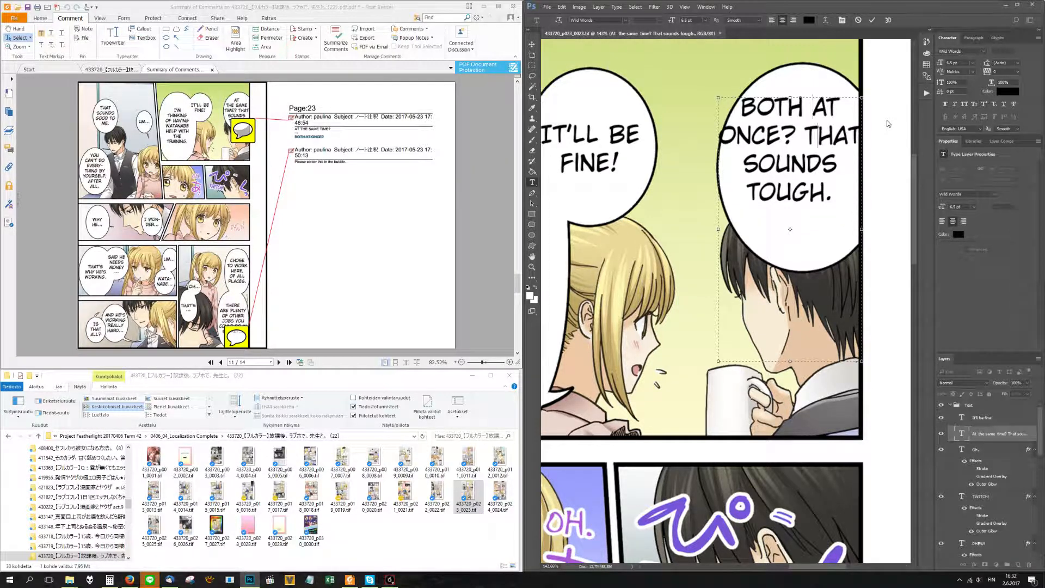
{"action": "key", "text": "Down"}
{"action": "key", "text": "Left"}
{"action": "key", "text": "Return"}
{"action": "key", "text": "Up"}
{"action": "key", "text": "Up"}
{"action": "key", "text": "Right"}
{"action": "key", "text": "Right"}
{"action": "key", "text": "Right"}
{"action": "key", "text": "Return"}
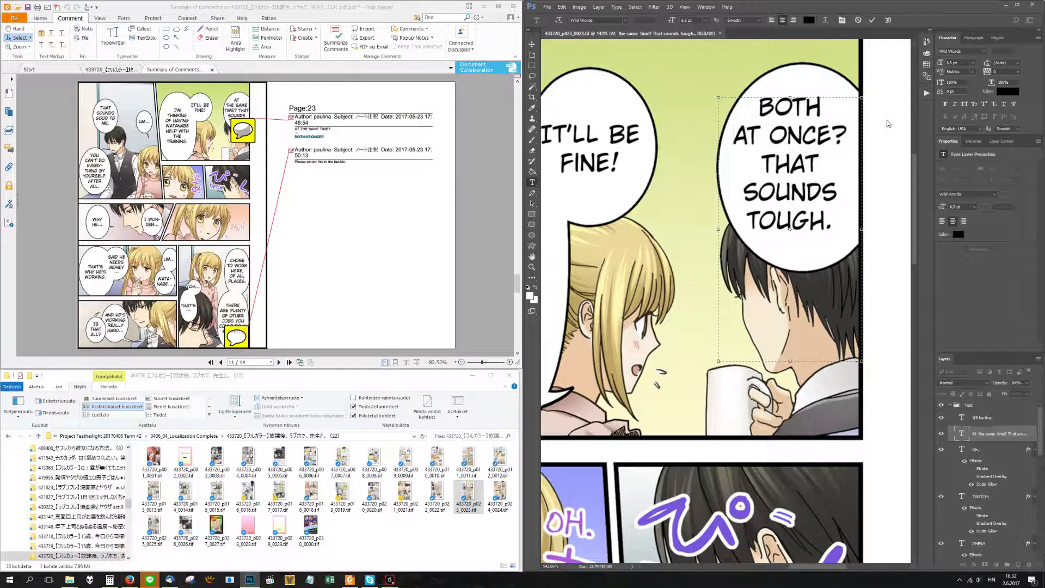
{"action": "key", "text": "ctrl+Return"}
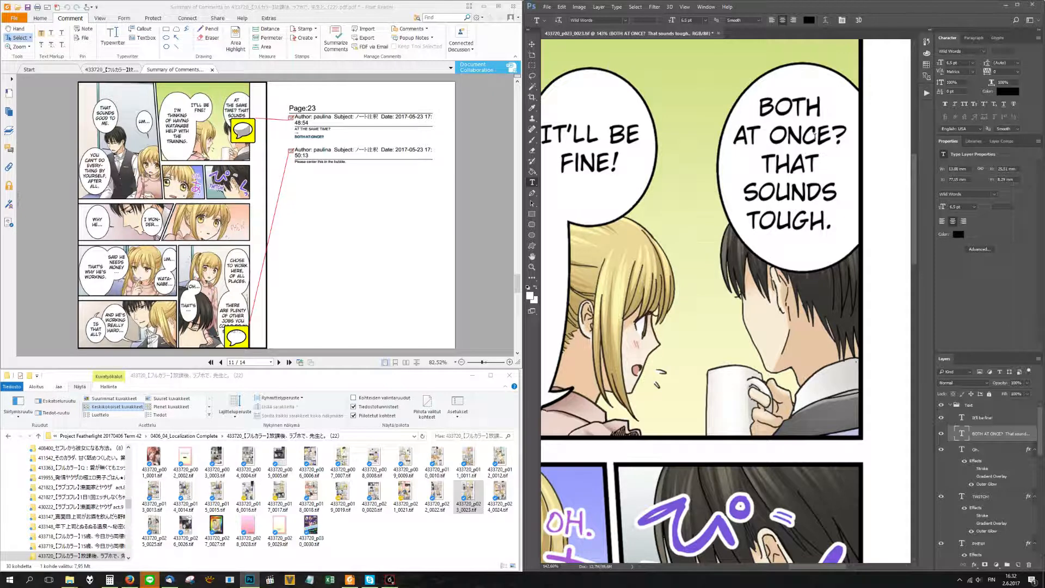
Nudge the "BOTH AT ONCE? THAT SOUNDS TOUGH." text to center it in its speech bubble.
{"action": "left_click_drag", "start_coordinate": [797, 134], "coordinate": [805, 136]}
{"action": "scroll", "coordinate": [806, 133], "scroll_direction": "down", "scroll_amount": 5}
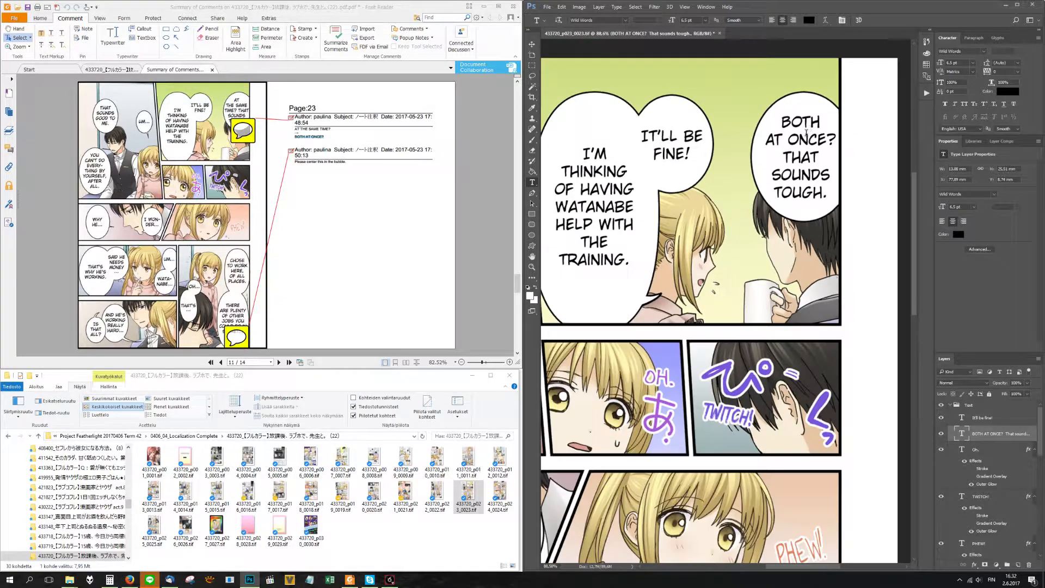
{"action": "scroll", "coordinate": [830, 126], "scroll_direction": "down", "scroll_amount": 2}
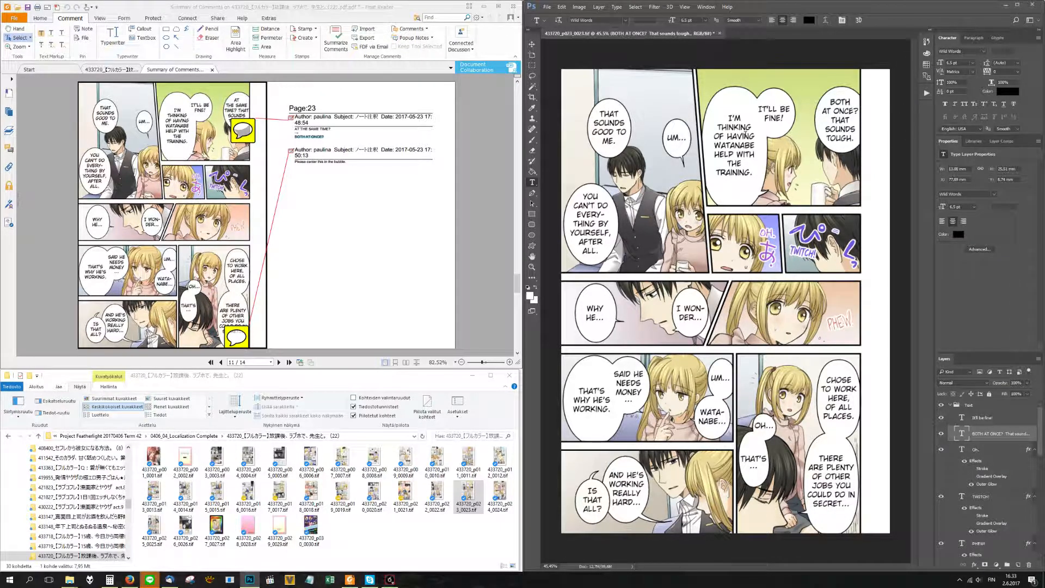
Nudge the "THAT SOUNDS GOOD TO ME." and "UM..." texts in the first panel to center them in their bubbles.
{"action": "scroll", "coordinate": [578, 93], "scroll_direction": "up", "scroll_amount": 8}
{"action": "left_click_drag", "start_coordinate": [630, 122], "coordinate": [631, 125]}
{"action": "left_click_drag", "start_coordinate": [633, 101], "coordinate": [633, 102]}
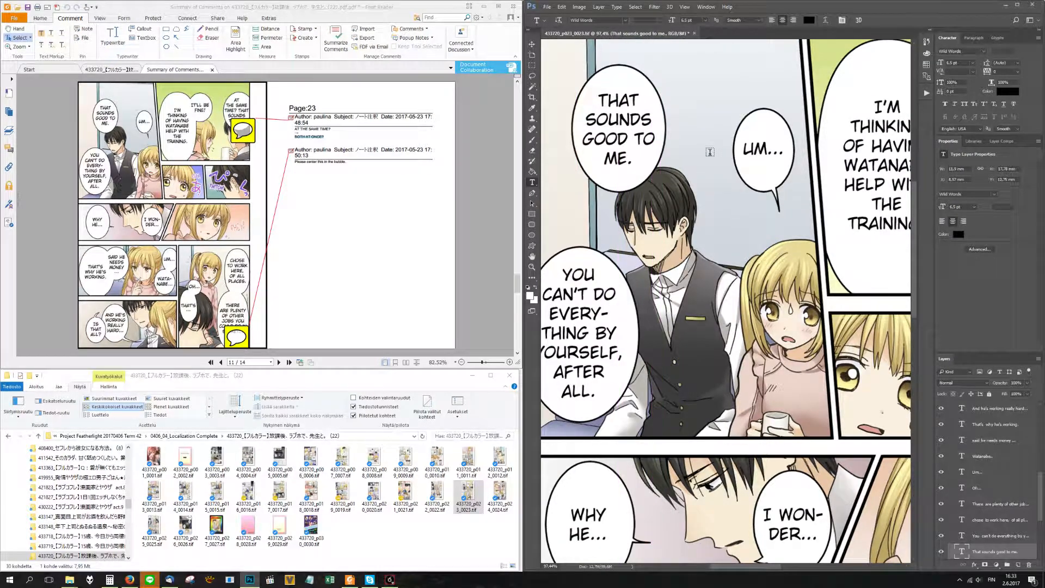
{"action": "left_click", "coordinate": [759, 158]}
{"action": "left_click_drag", "start_coordinate": [754, 154], "coordinate": [755, 155]}
{"action": "scroll", "coordinate": [756, 155], "scroll_direction": "down", "scroll_amount": 8}
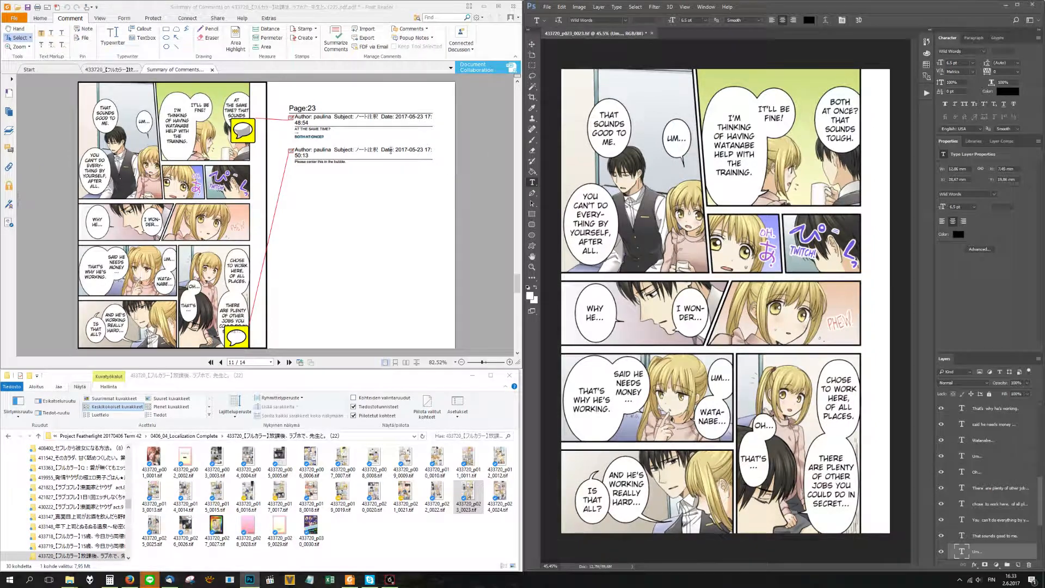
Center the "THERE ARE PLENTY OF OTHER JOBS YOU COULD DO IN SECRET..." text in its speech bubble, and save and close the page 23 file.
{"action": "left_click", "coordinate": [371, 197]}
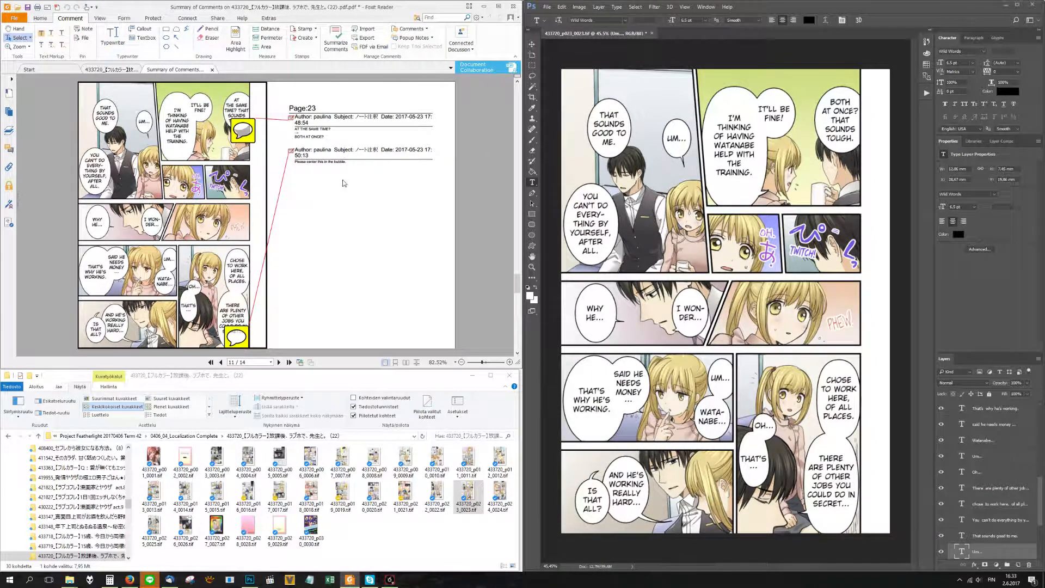
{"action": "scroll", "coordinate": [846, 496], "scroll_direction": "up", "scroll_amount": 8}
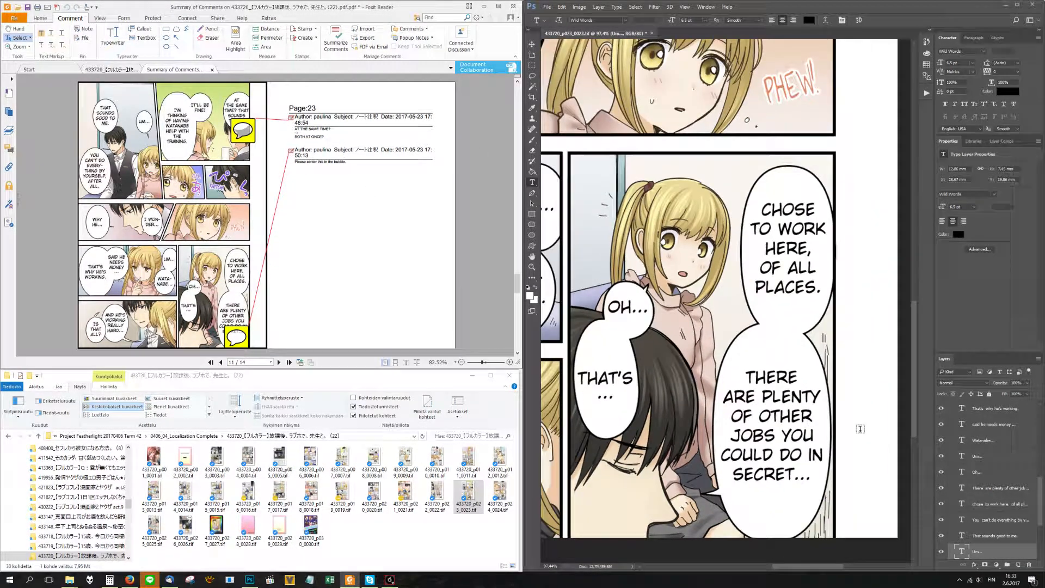
{"action": "left_click", "coordinate": [781, 413]}
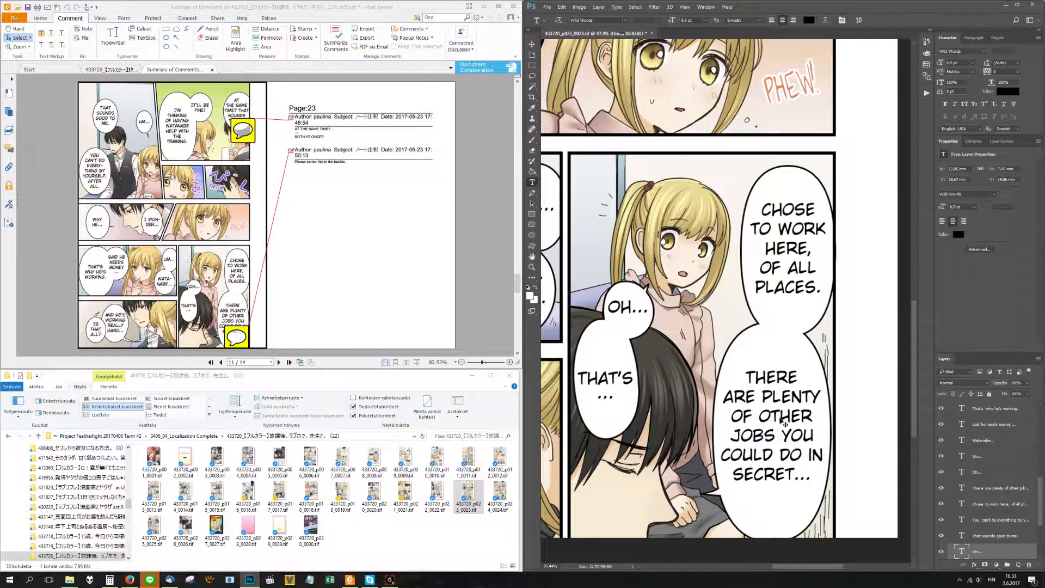
{"action": "left_click_drag", "start_coordinate": [779, 415], "coordinate": [778, 424]}
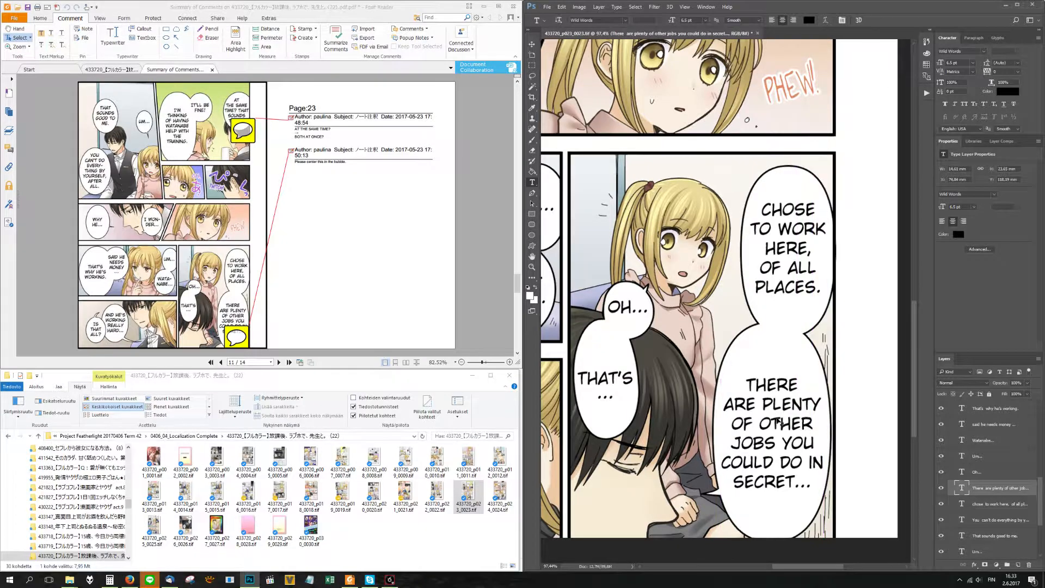
{"action": "scroll", "coordinate": [778, 423], "scroll_direction": "down", "scroll_amount": 8}
{"action": "key", "text": "ctrl+s"}
{"action": "key", "text": "ctrl+w"}
Show the page 24 comments in the PDF comment summary and open 433720_p024_0024.tif in Photoshop.
{"action": "left_click", "coordinate": [368, 207]}
{"action": "scroll", "coordinate": [369, 207], "scroll_direction": "down", "scroll_amount": 2}
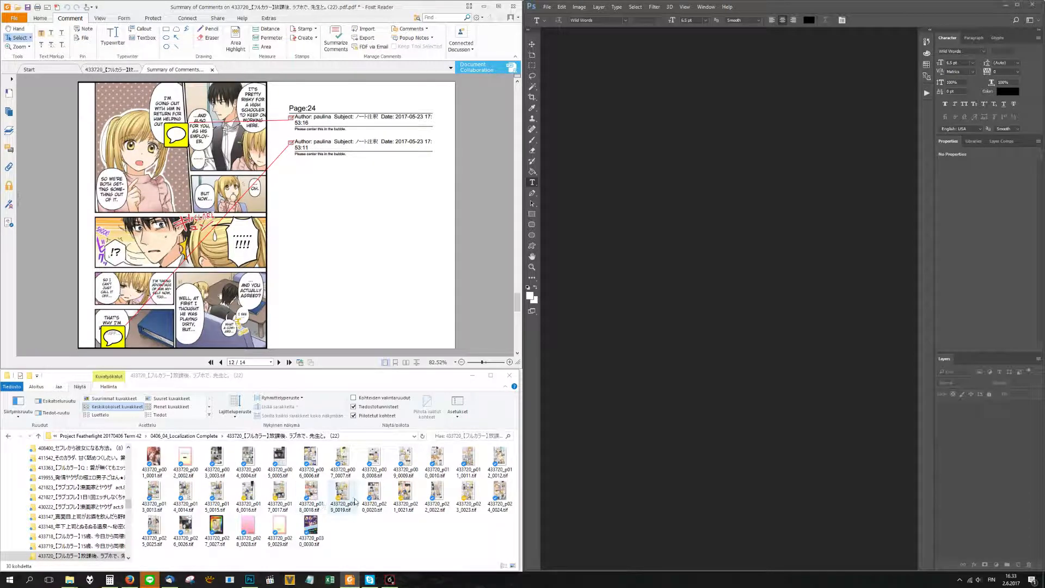
{"action": "left_click", "coordinate": [506, 497]}
{"action": "left_click_drag", "start_coordinate": [506, 497], "coordinate": [651, 412]}
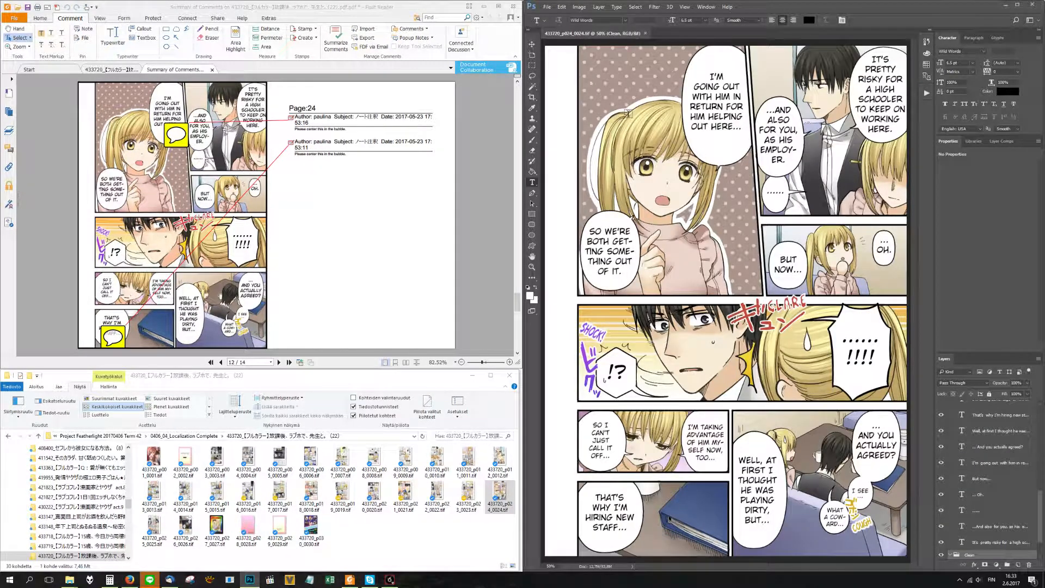
Reposition the "I'M GOING OUT WITH HIM IN RETURN FOR HIM HELPING OUT HERE..." text to center it in its speech bubble.
{"action": "scroll", "coordinate": [756, 55], "scroll_direction": "up", "scroll_amount": 5}
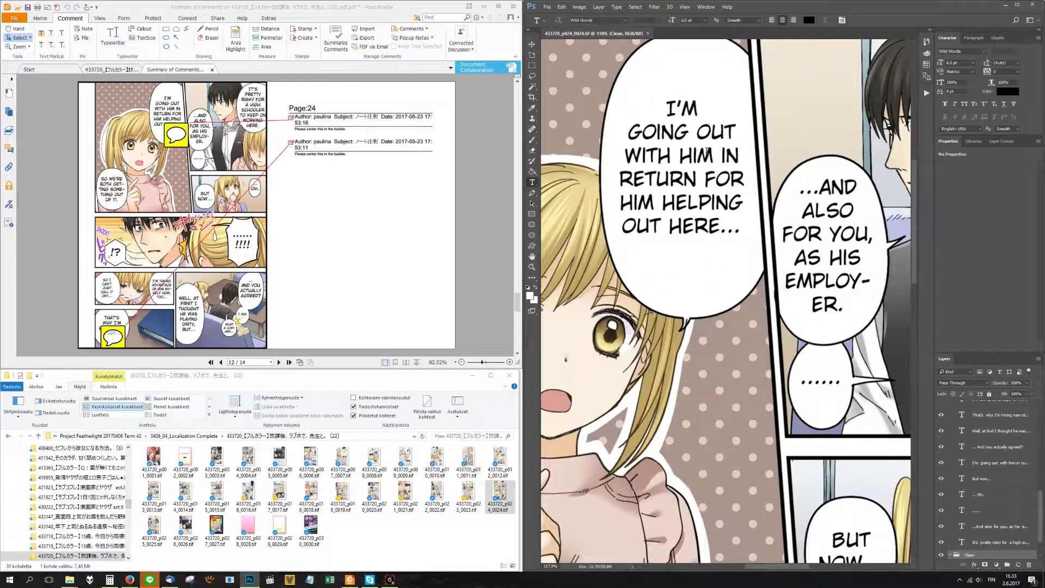
{"action": "scroll", "coordinate": [691, 116], "scroll_direction": "up", "scroll_amount": 3}
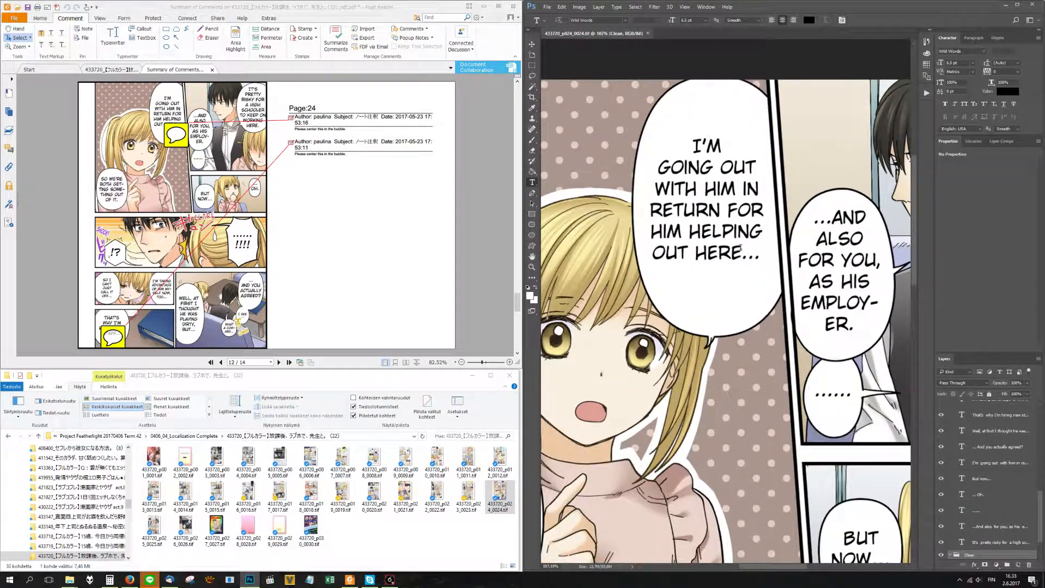
{"action": "left_click", "coordinate": [735, 194]}
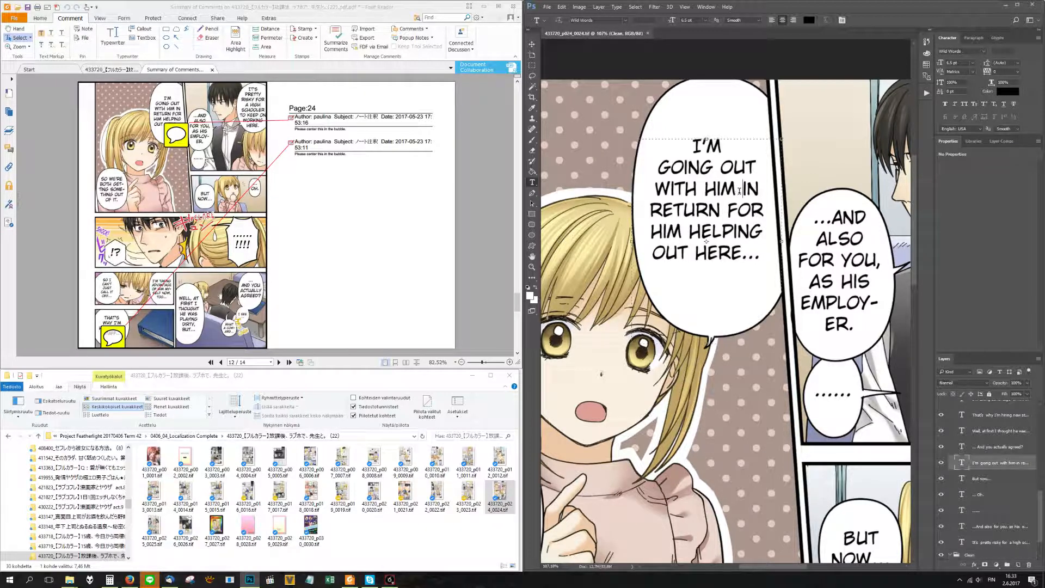
{"action": "key", "text": "ctrl+Return"}
{"action": "left_click_drag", "start_coordinate": [715, 193], "coordinate": [719, 170]}
{"action": "key", "text": "ctrl+0"}
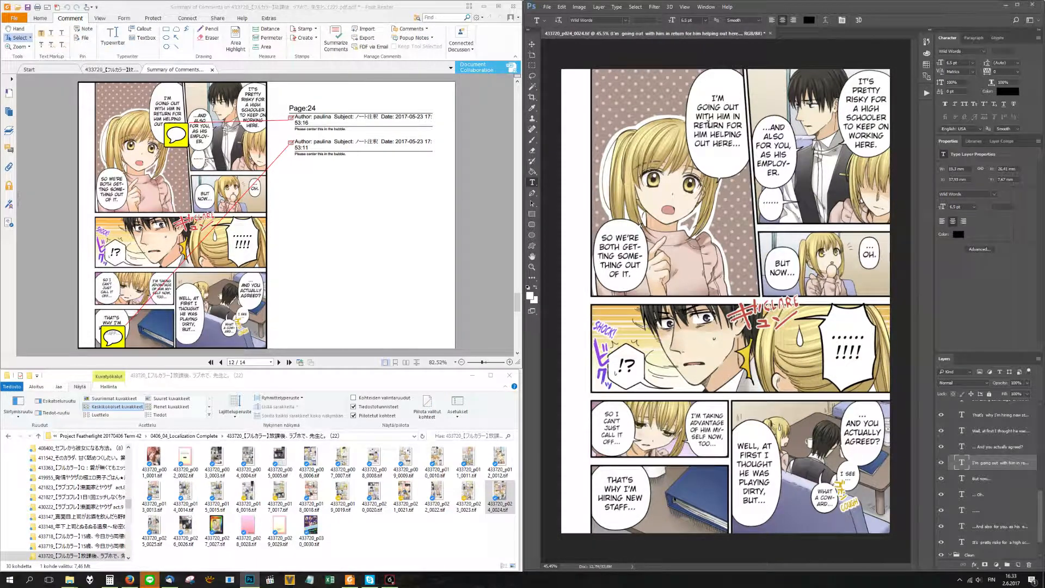
Shift the "THAT'S WHY I'M HIRING NEW STAFF..." text down to center it in its bubble, and save and close the page 24 file.
{"action": "scroll", "coordinate": [592, 532], "scroll_direction": "up", "scroll_amount": 5}
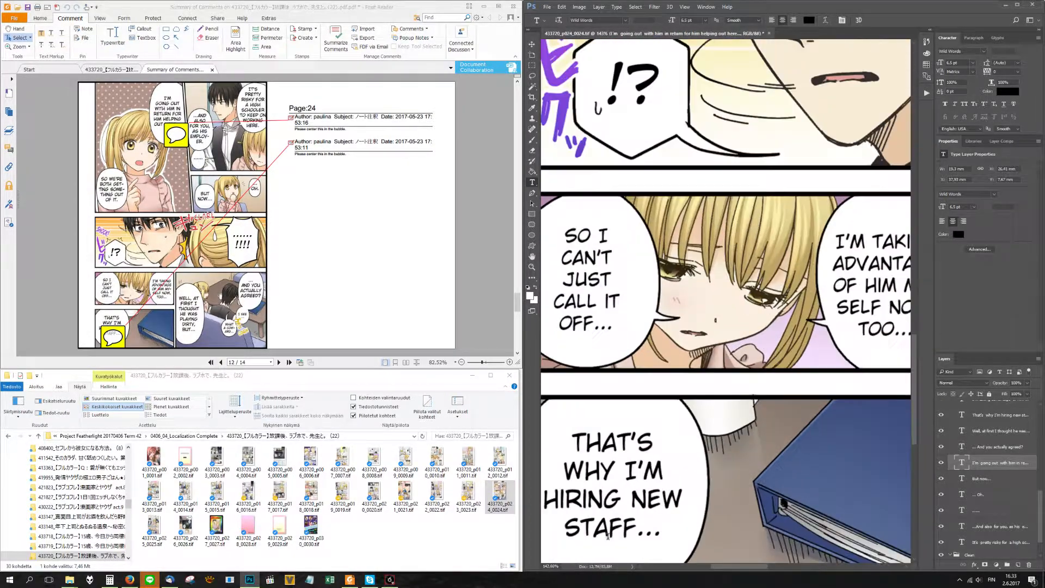
{"action": "scroll", "coordinate": [678, 369], "scroll_direction": "up", "scroll_amount": 1}
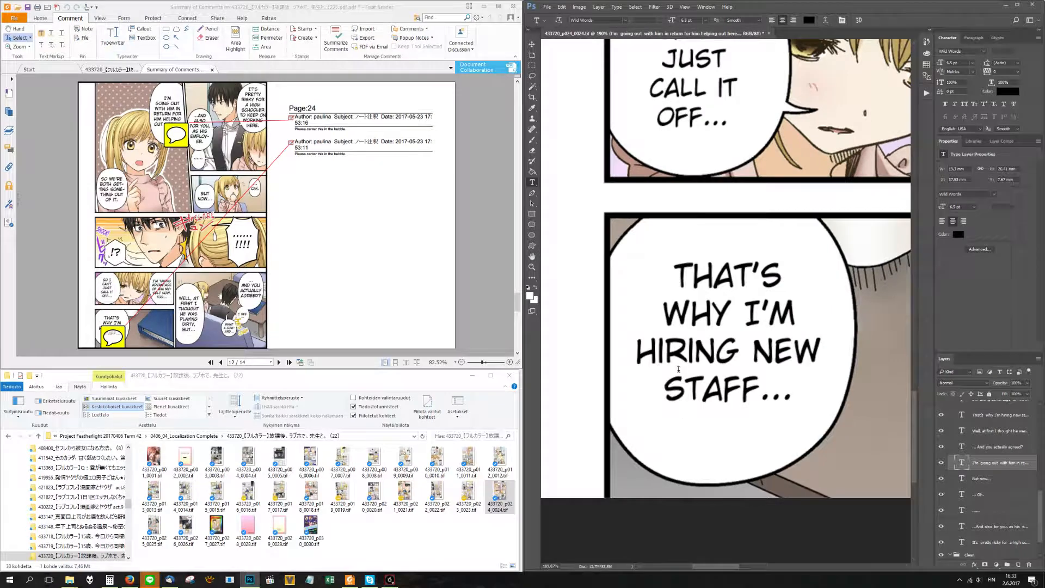
{"action": "left_click_drag", "start_coordinate": [730, 317], "coordinate": [728, 330]}
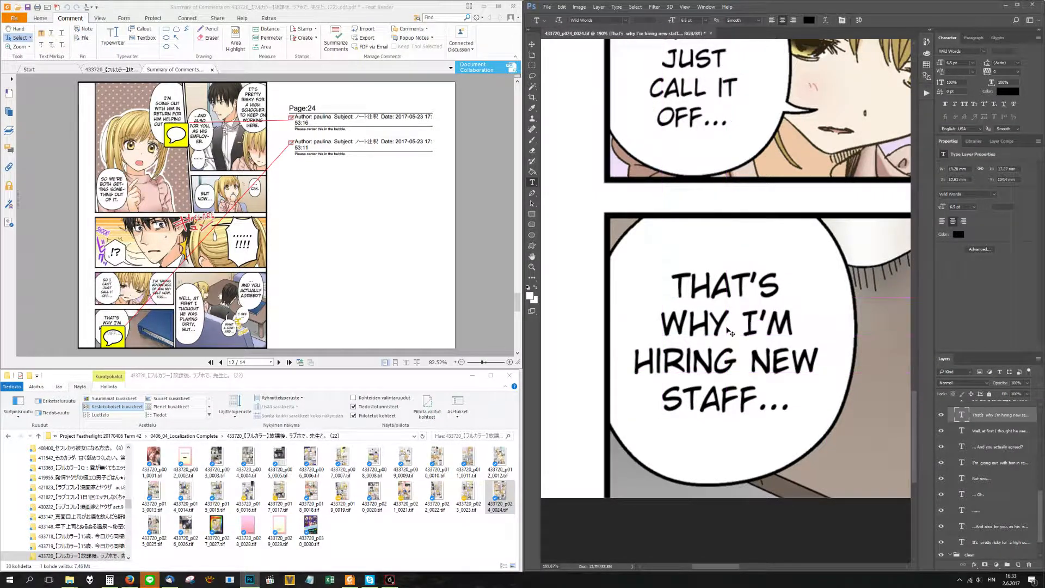
{"action": "scroll", "coordinate": [731, 332], "scroll_direction": "down", "scroll_amount": 5}
{"action": "key", "text": "ctrl+s"}
{"action": "key", "text": "ctrl+w"}
Show the page 25 comments in the PDF comment summary and open 433720_p025_0025.tif in Photoshop.
{"action": "left_click", "coordinate": [333, 246]}
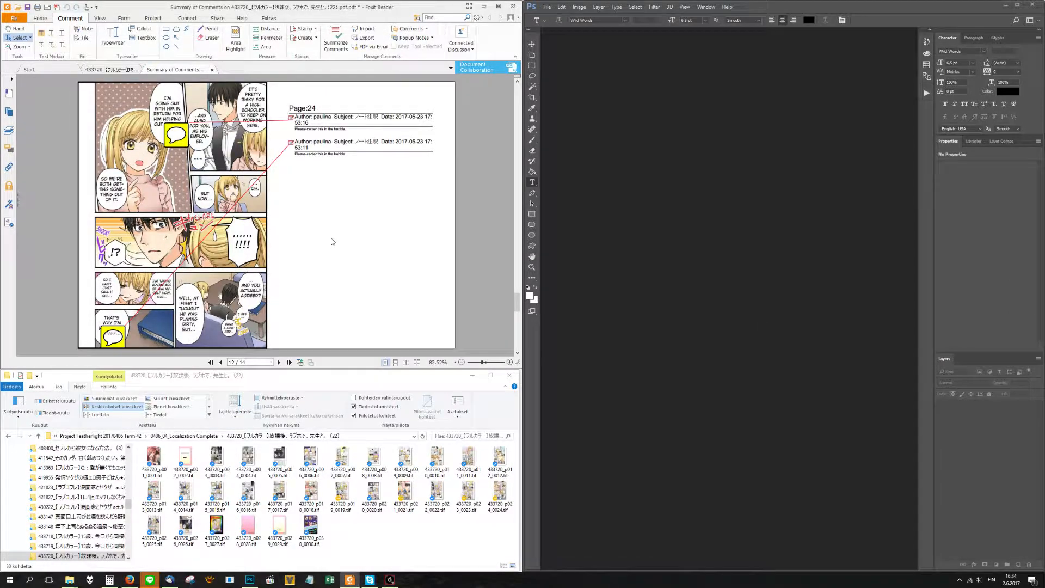
{"action": "scroll", "coordinate": [333, 240], "scroll_direction": "down", "scroll_amount": 2}
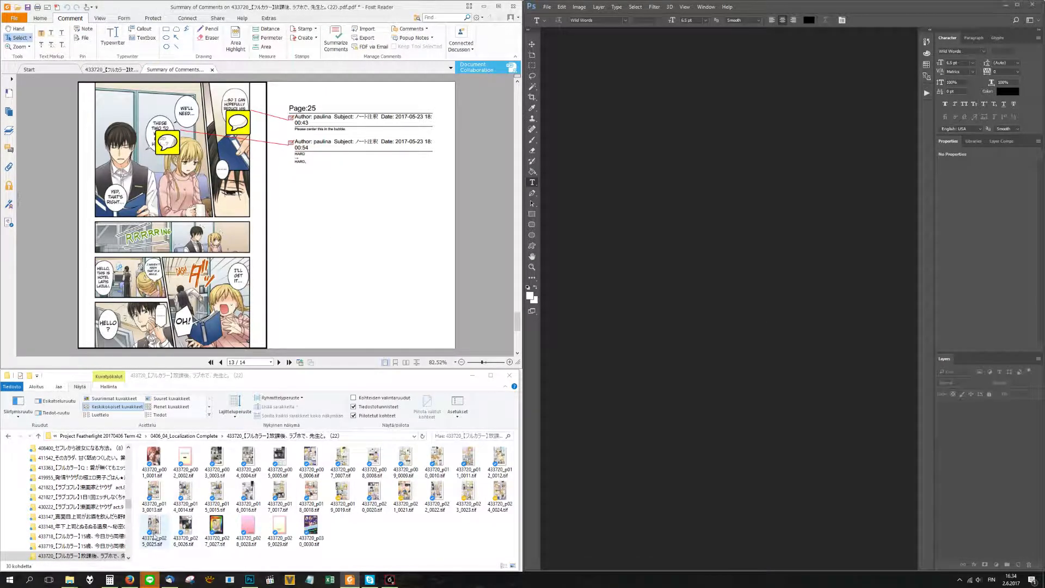
{"action": "left_click_drag", "start_coordinate": [154, 531], "coordinate": [621, 394]}
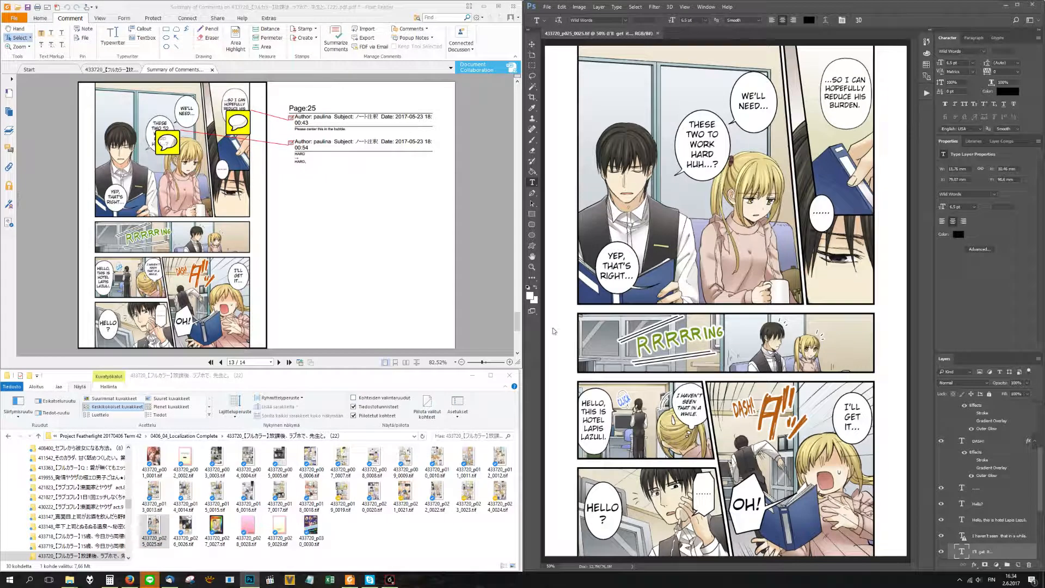
Nudge the "...SO I CAN HOPEFULLY REDUCE HIS BURDEN." text down to center it in its speech bubble.
{"action": "scroll", "coordinate": [890, 58], "scroll_direction": "up", "scroll_amount": 5}
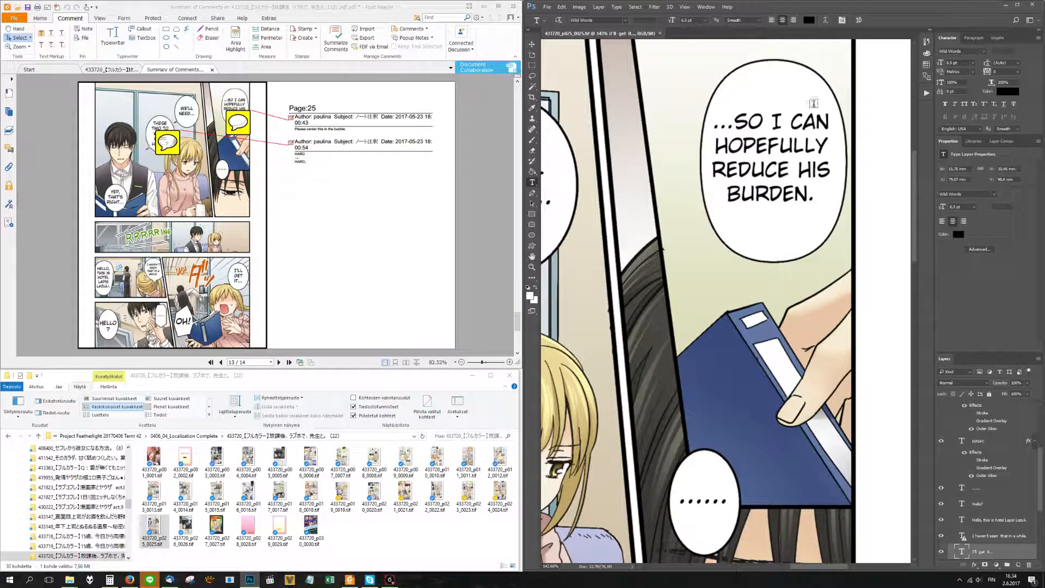
{"action": "left_click_drag", "start_coordinate": [795, 134], "coordinate": [795, 140]}
{"action": "scroll", "coordinate": [795, 140], "scroll_direction": "down", "scroll_amount": 4}
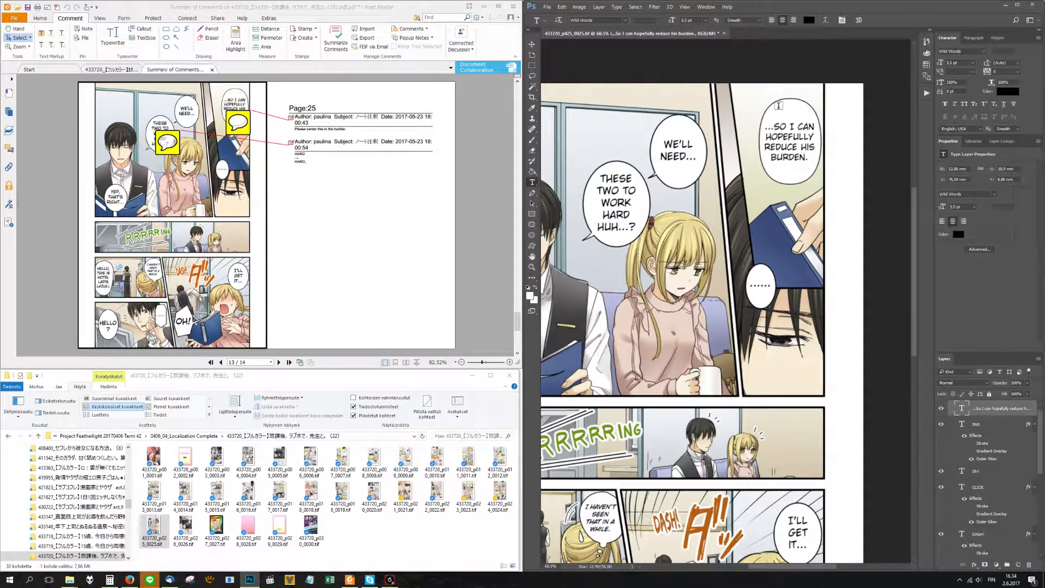
{"action": "scroll", "coordinate": [779, 105], "scroll_direction": "down", "scroll_amount": 2}
Add a comma after "HARD" in the "THESE TWO TO WORK HARD HUH...?" bubble, and save and close the page 25 file.
{"action": "scroll", "coordinate": [724, 140], "scroll_direction": "up", "scroll_amount": 5}
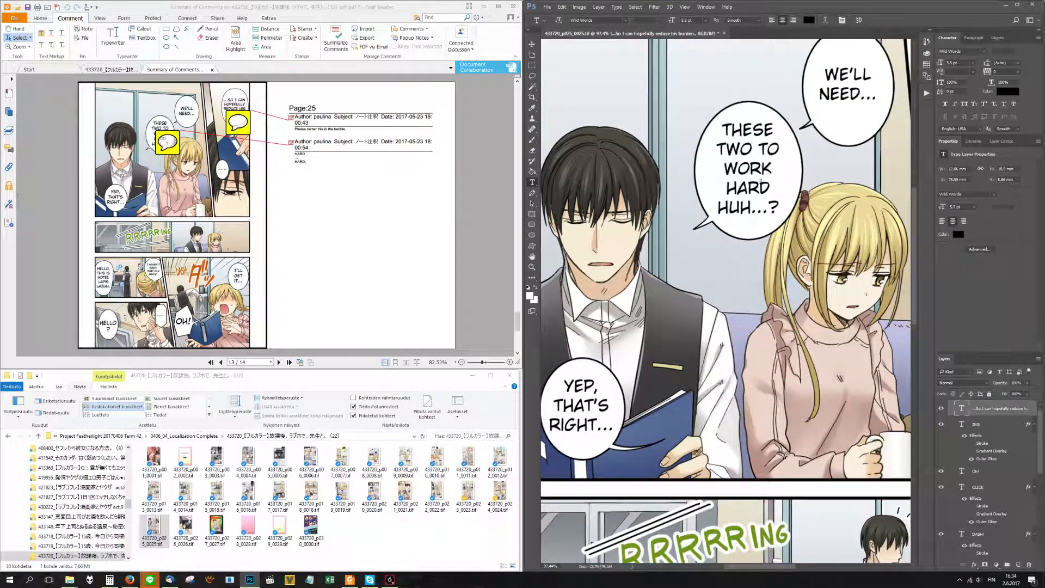
{"action": "left_click", "coordinate": [768, 187]}
{"action": "type", "text": ","}
{"action": "key", "text": "ctrl+Return"}
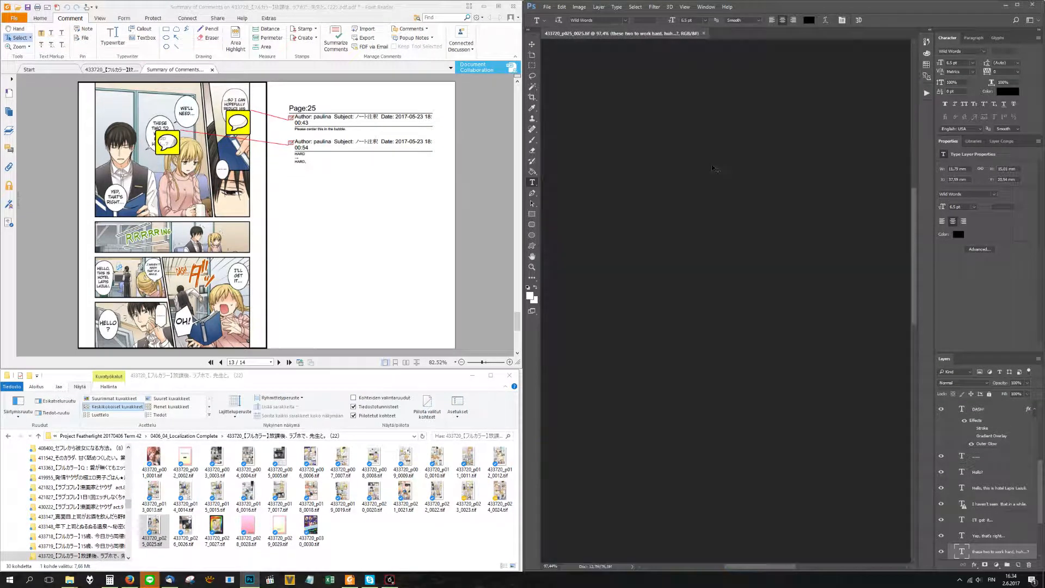
Show the page 26 comment in the PDF comment summary and open 433720_p026_0026.tif in Photoshop.
{"action": "left_click", "coordinate": [410, 204]}
{"action": "scroll", "coordinate": [410, 204], "scroll_direction": "down", "scroll_amount": 3}
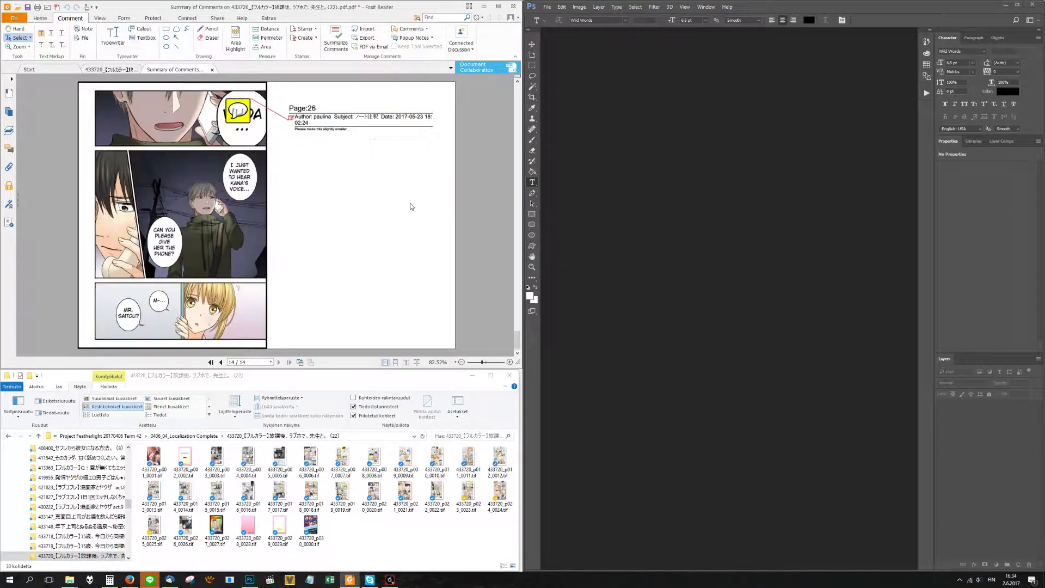
{"action": "left_click_drag", "start_coordinate": [185, 526], "coordinate": [773, 308]}
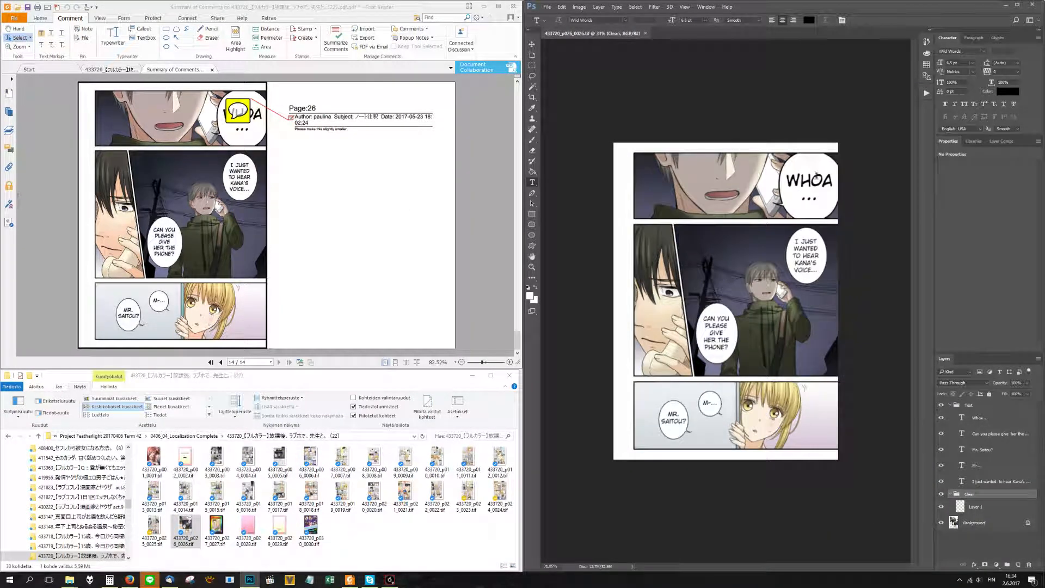
Scale down the "WHOA..." text and center it in its speech bubble in the first panel, and save and close the page 26 file.
{"action": "scroll", "coordinate": [856, 115], "scroll_direction": "up", "scroll_amount": 3}
{"action": "scroll", "coordinate": [856, 115], "scroll_direction": "down", "scroll_amount": 3}
{"action": "left_click", "coordinate": [825, 188]}
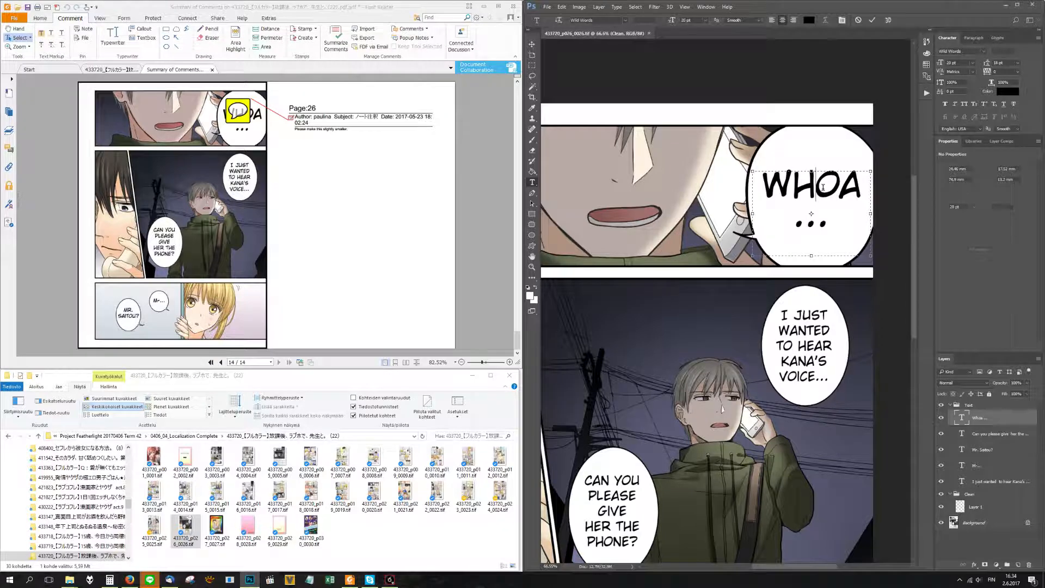
{"action": "left_click_drag", "start_coordinate": [870, 255], "coordinate": [840, 188]}
{"action": "key", "text": "ctrl+Return"}
{"action": "scroll", "coordinate": [865, 190], "scroll_direction": "down", "scroll_amount": 2}
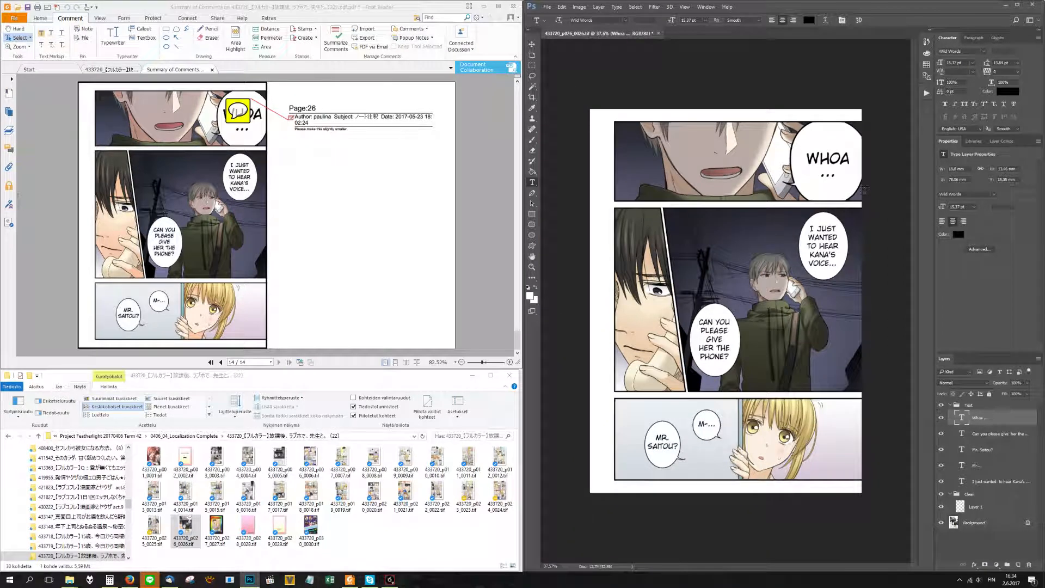
{"action": "key", "text": "ctrl+s"}
{"action": "key", "text": "ctrl+w"}
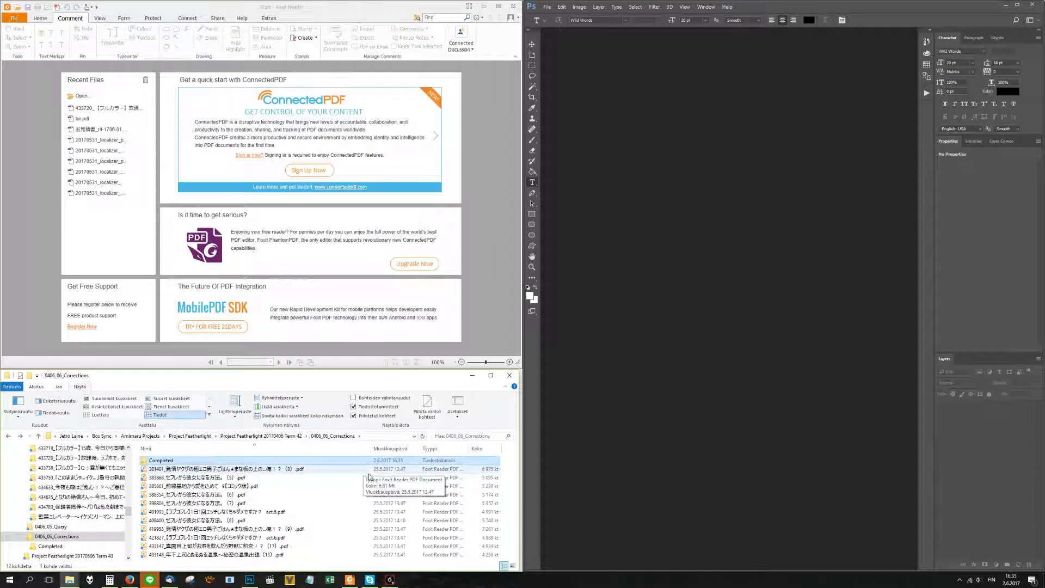